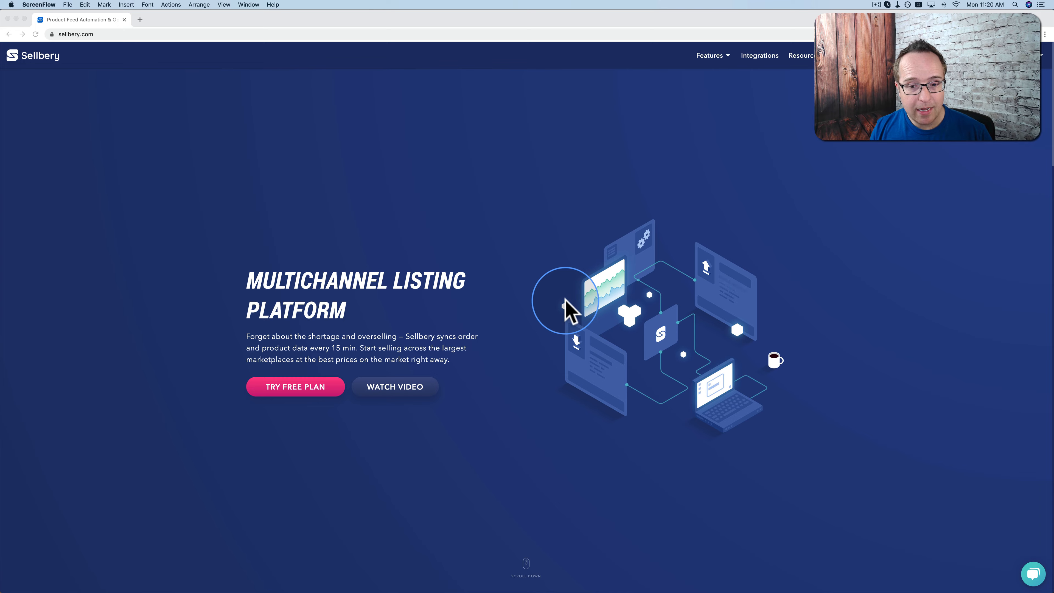
# - Look through the Sellbery homepage, including the Google Ads section and the supported sales channels
pyautogui.scroll(-20, 566, 302)
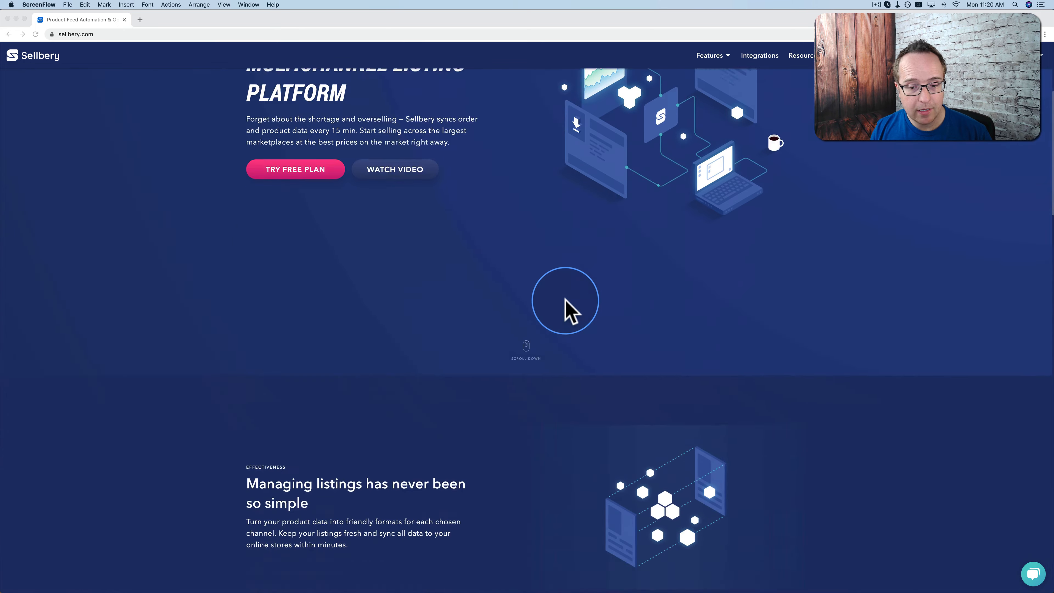
pyautogui.scroll(-4, 566, 302)
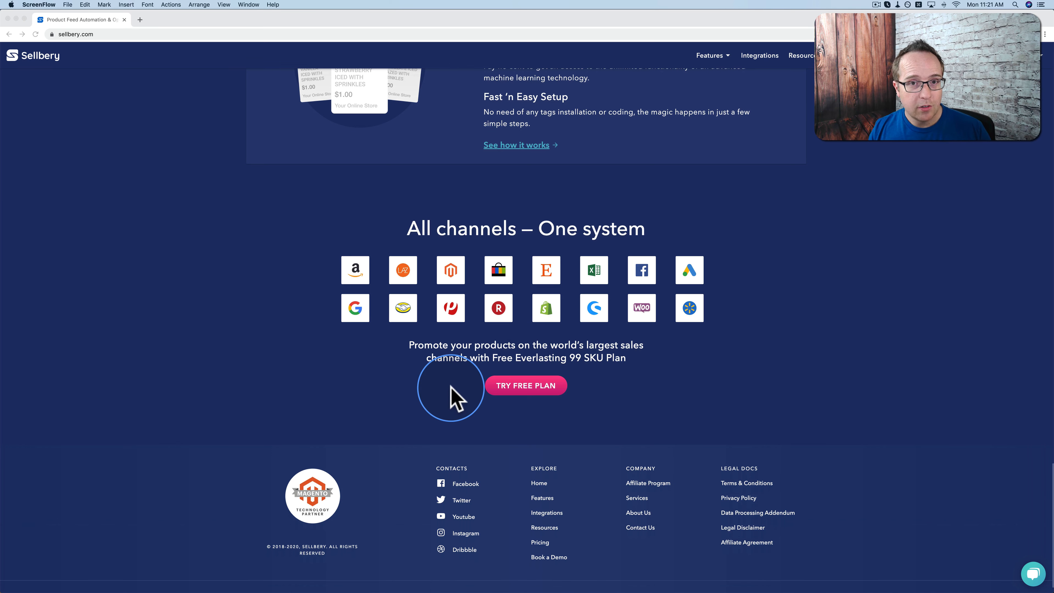
pyautogui.scroll(5, 452, 387)
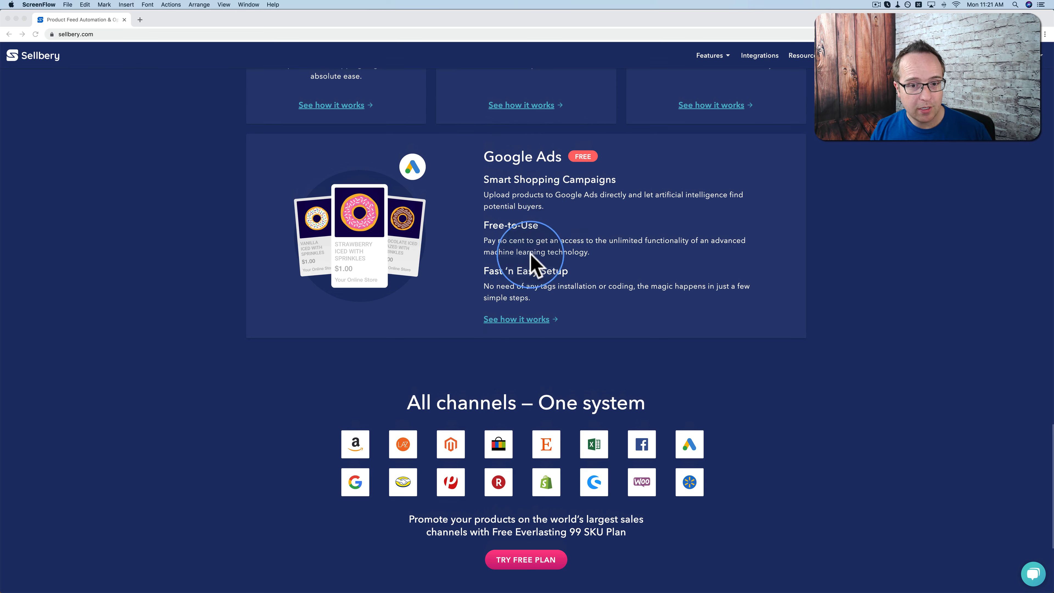
pyautogui.click(530, 233)
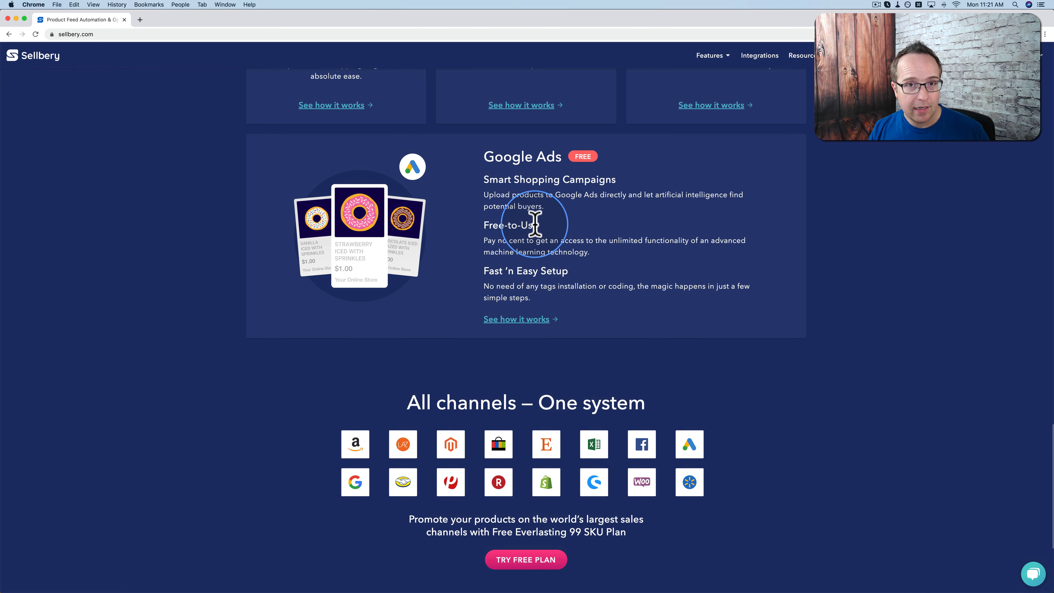
pyautogui.scroll(-3, 537, 273)
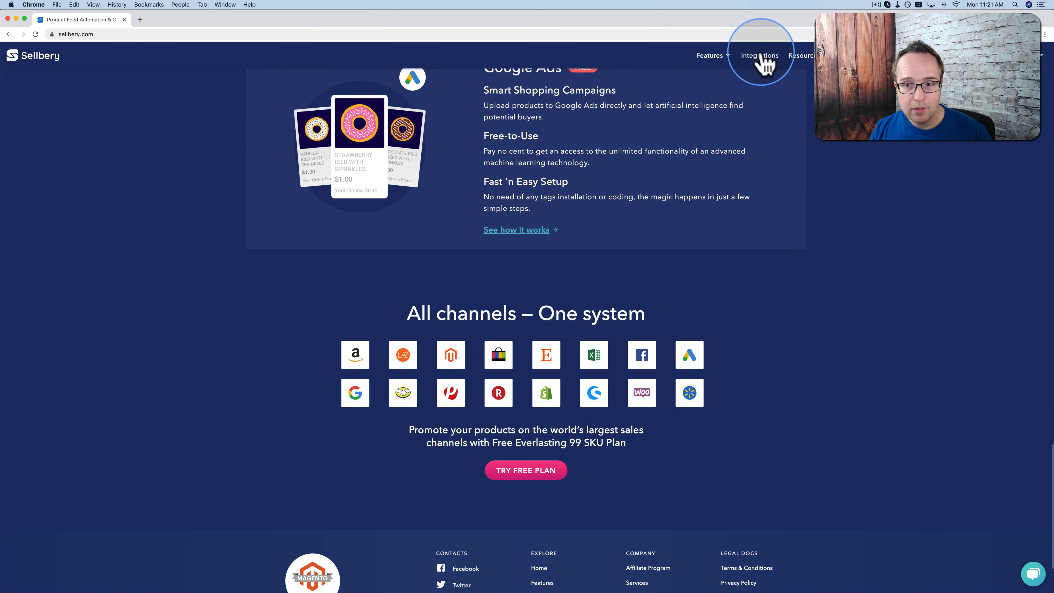
# - Open the pricing page and compare the plans' product limits and success manager consultations
pyautogui.click(843, 57)
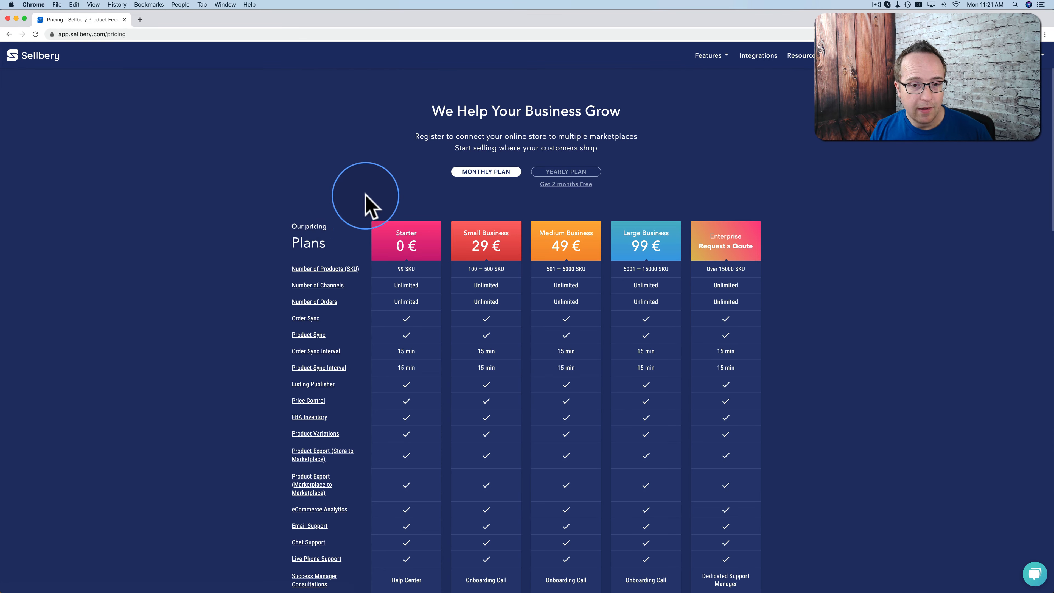
pyautogui.scroll(-5, 369, 207)
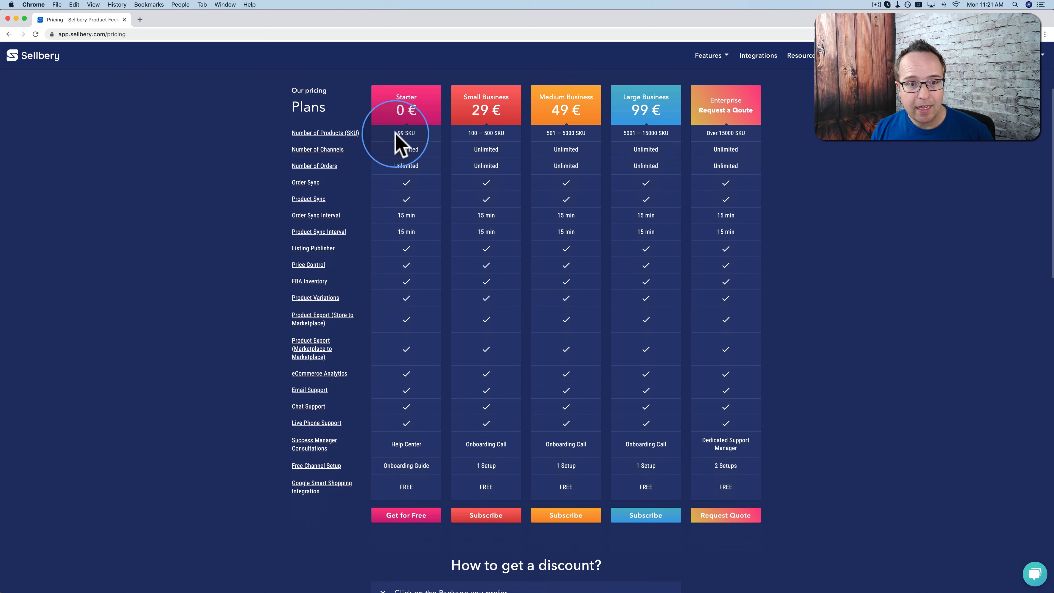
pyautogui.moveTo(416, 134); pyautogui.dragTo(395, 133)
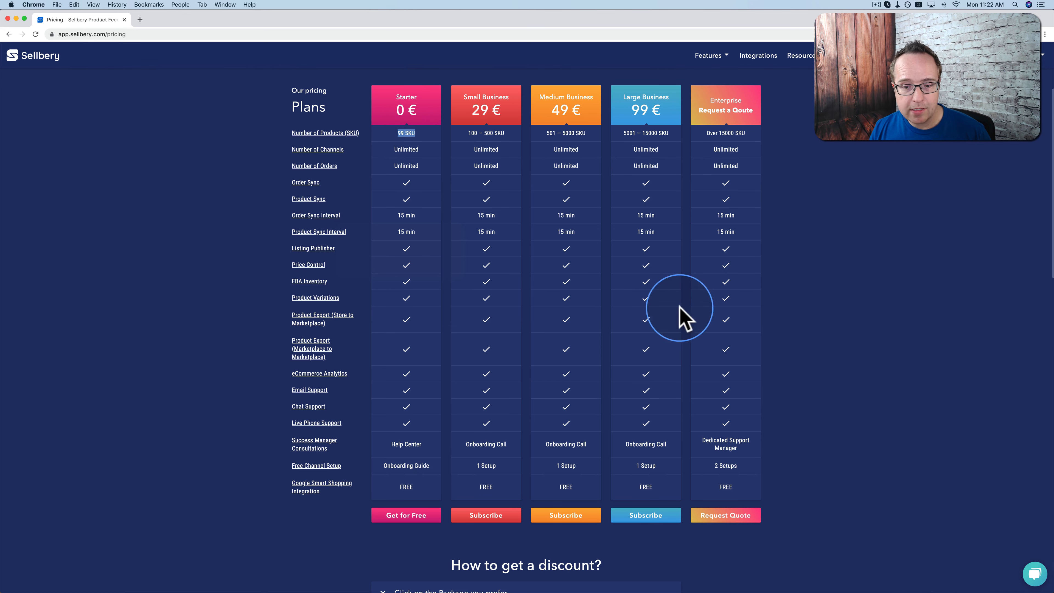
pyautogui.moveTo(711, 440); pyautogui.dragTo(741, 453)
pyautogui.moveTo(466, 443); pyautogui.dragTo(497, 444)
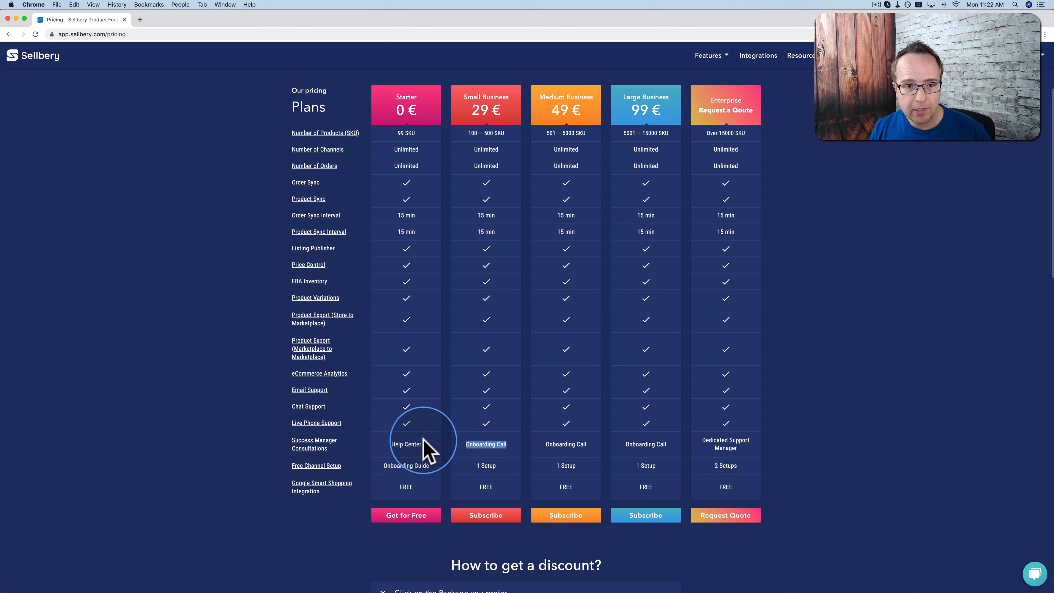
pyautogui.doubleClick(414, 443)
pyautogui.moveTo(414, 443); pyautogui.dragTo(399, 445)
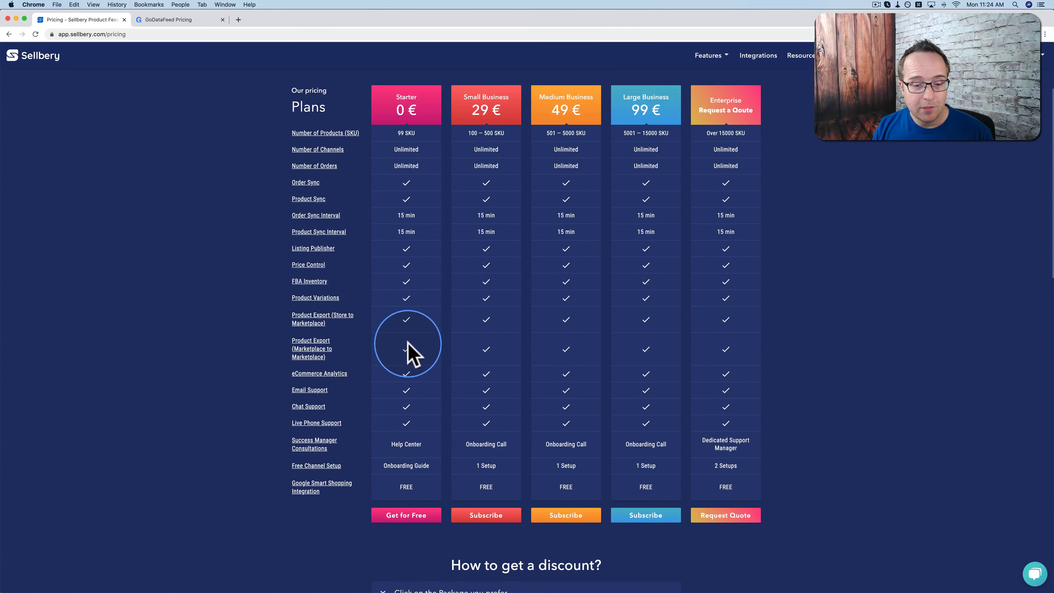
# - Start signing up for the free Starter plan and copy a generated site password from LastPass
pyautogui.scroll(-5, 409, 351)
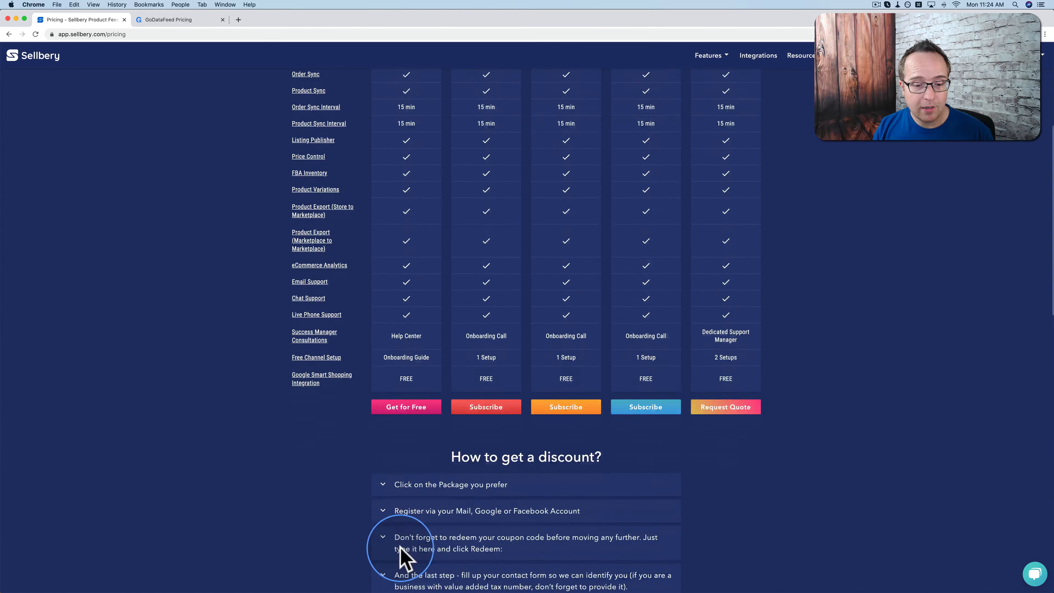
pyautogui.click(402, 299)
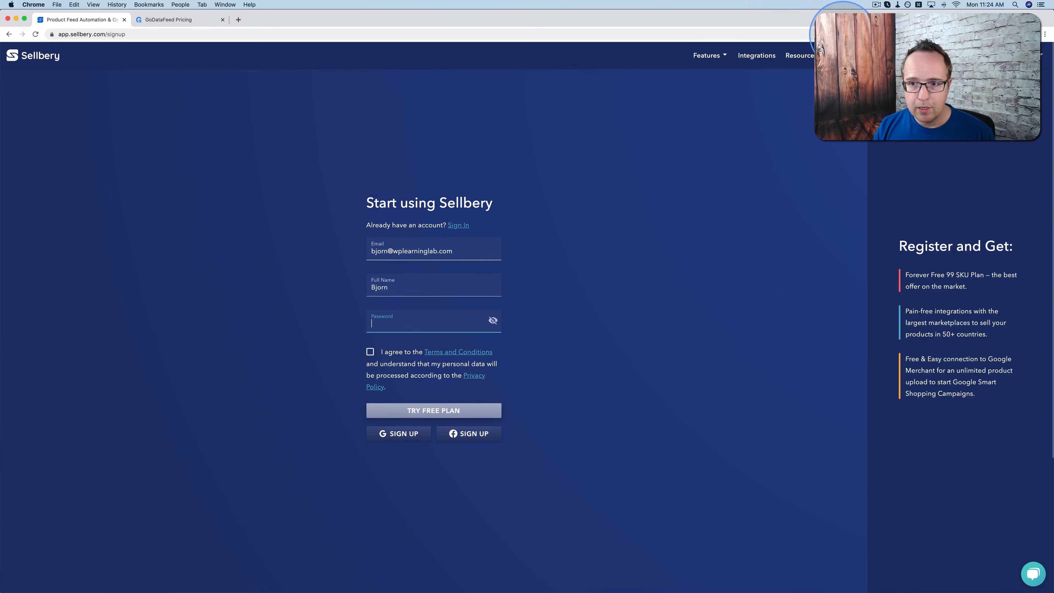
pyautogui.click(843, 35)
pyautogui.click(783, 144)
pyautogui.click(742, 90)
pyautogui.press('super+a')
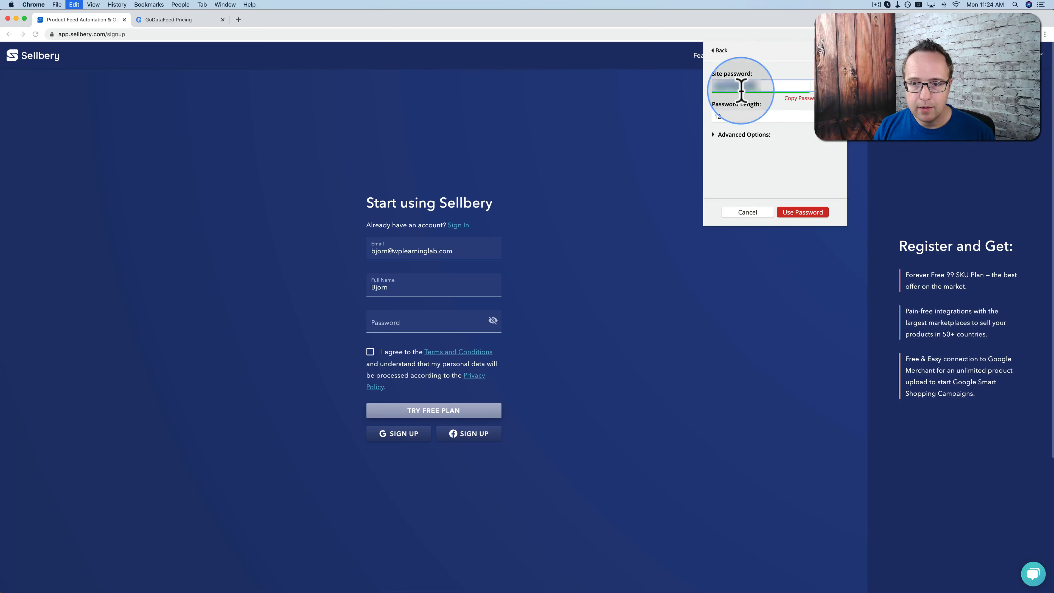
pyautogui.press('super+c')
pyautogui.click(748, 213)
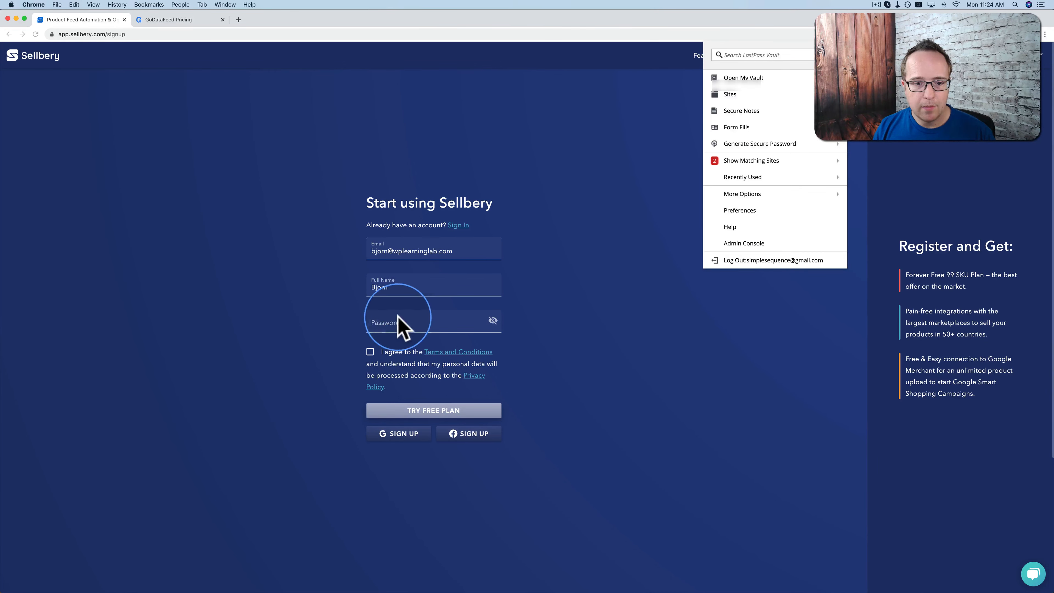
# - Paste the account password, agree to the Terms and Conditions and submit the free plan sign-up
pyautogui.click(398, 323)
pyautogui.press('super+v')
pyautogui.click(370, 352)
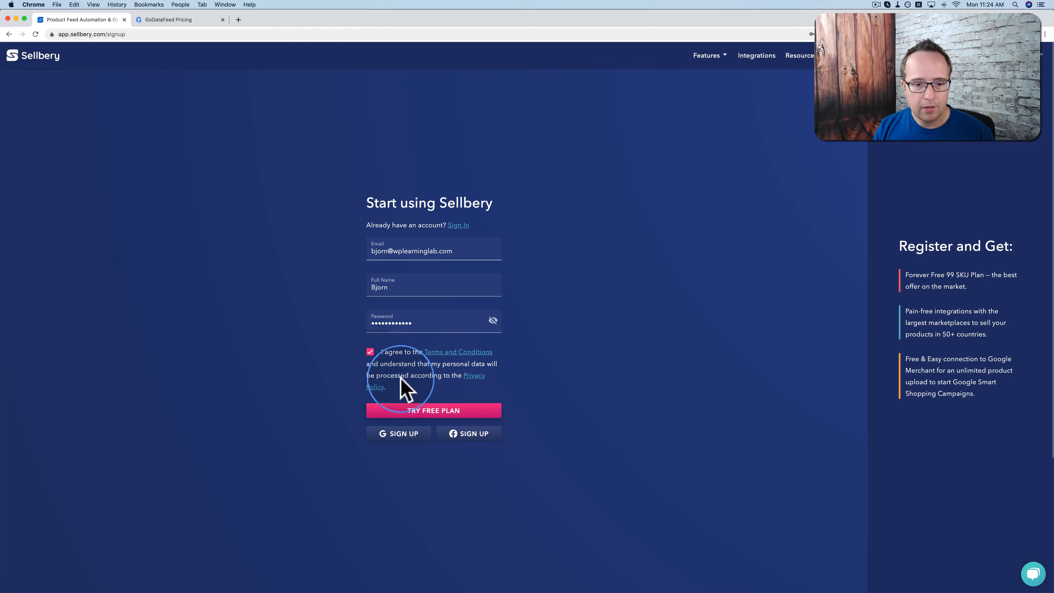
pyautogui.click(432, 411)
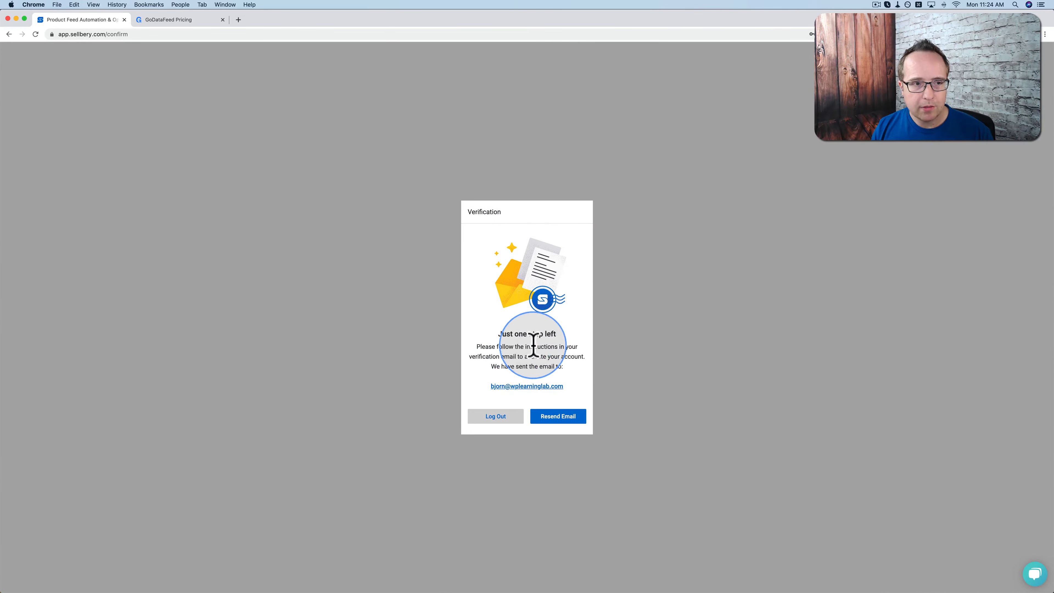
# - Open the Sellbery verification email in Gmail in a new tab and confirm the email address
pyautogui.click(240, 21)
pyautogui.press('super+v')
pyautogui.press('Return')
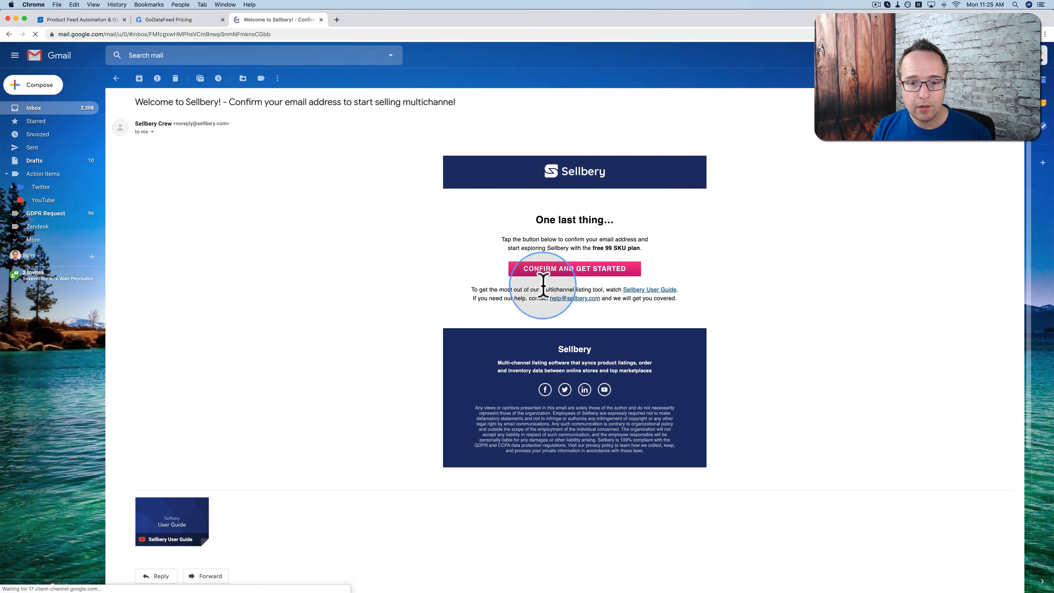
pyautogui.click(570, 275)
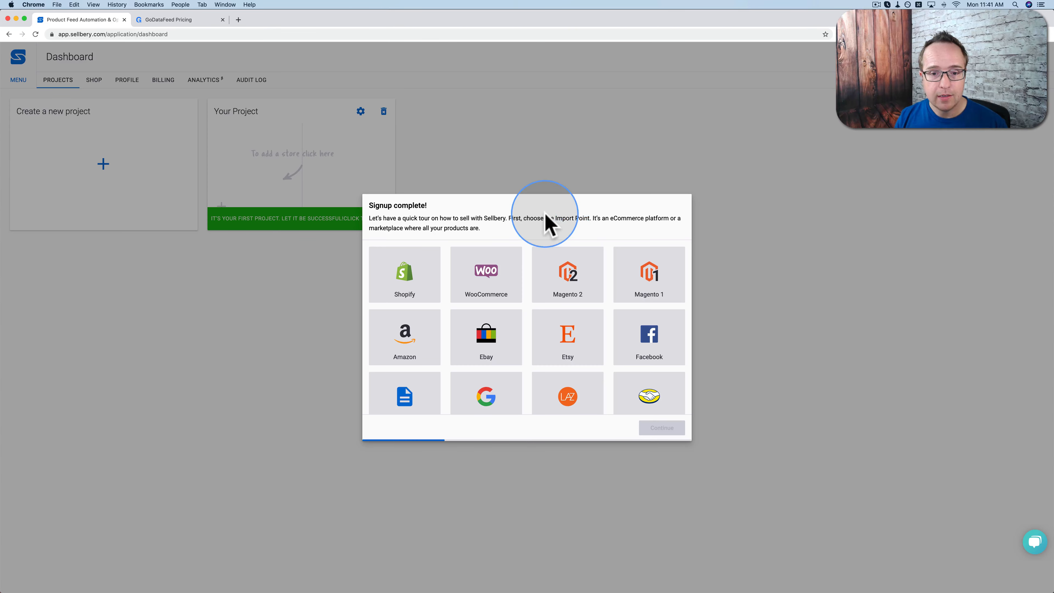
# - Choose WooCommerce as the project's Import Point and continue the setup
pyautogui.moveTo(557, 218); pyautogui.dragTo(580, 218)
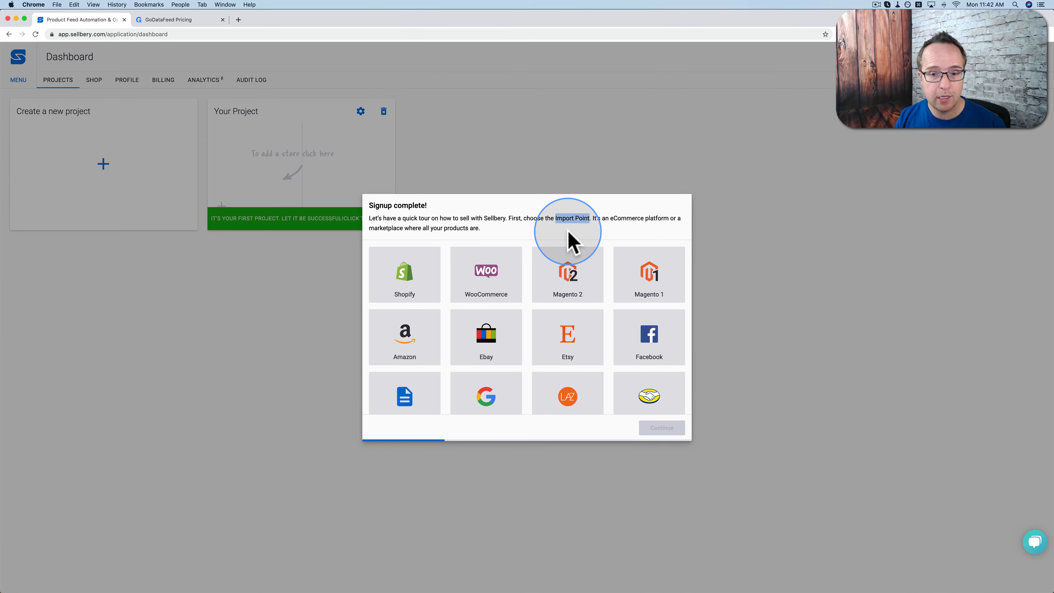
pyautogui.click(494, 286)
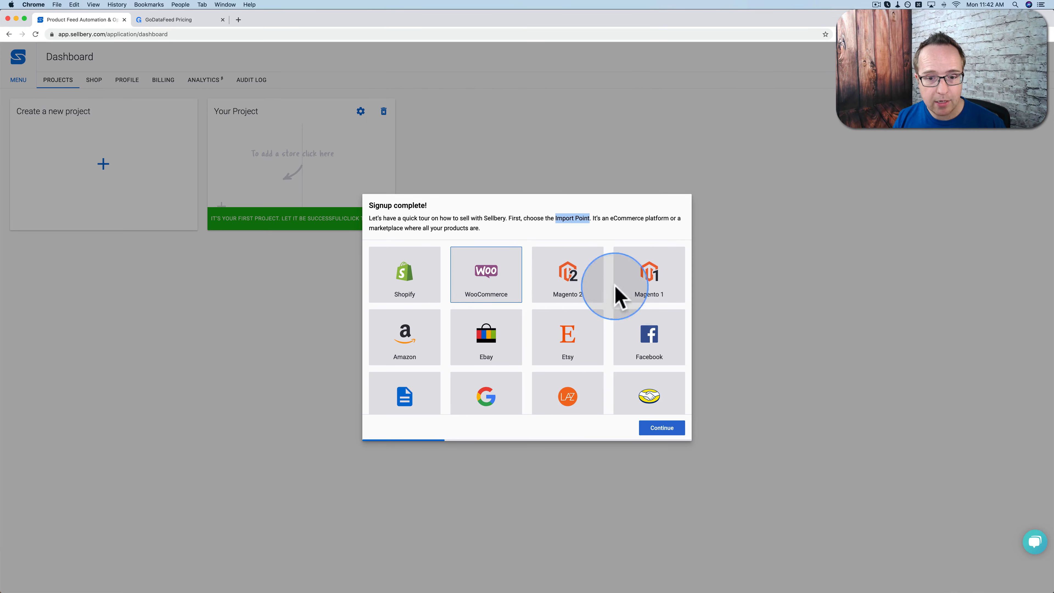
pyautogui.scroll(-3, 458, 344)
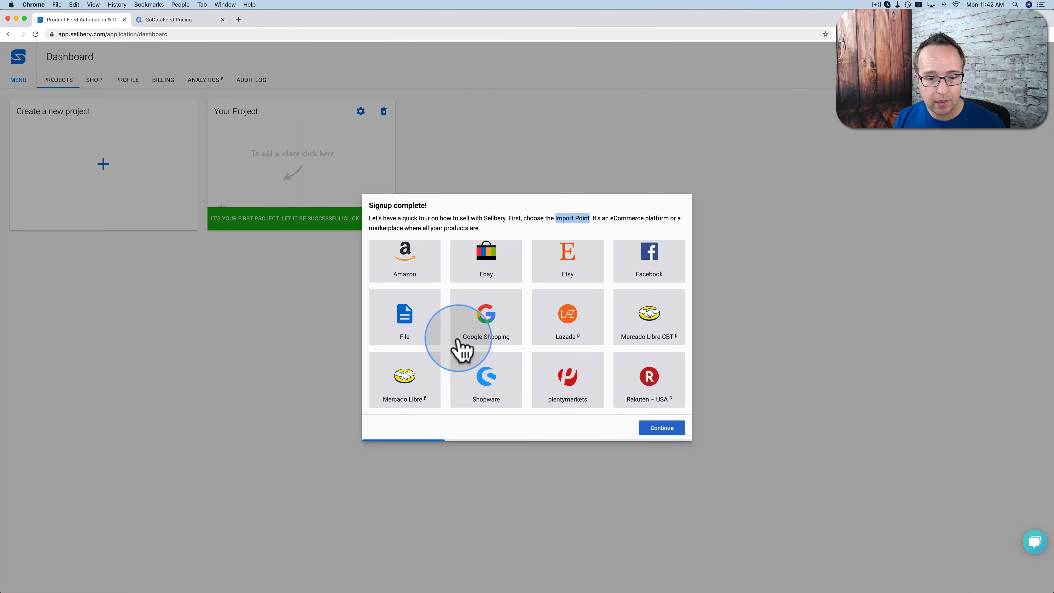
pyautogui.scroll(3, 459, 345)
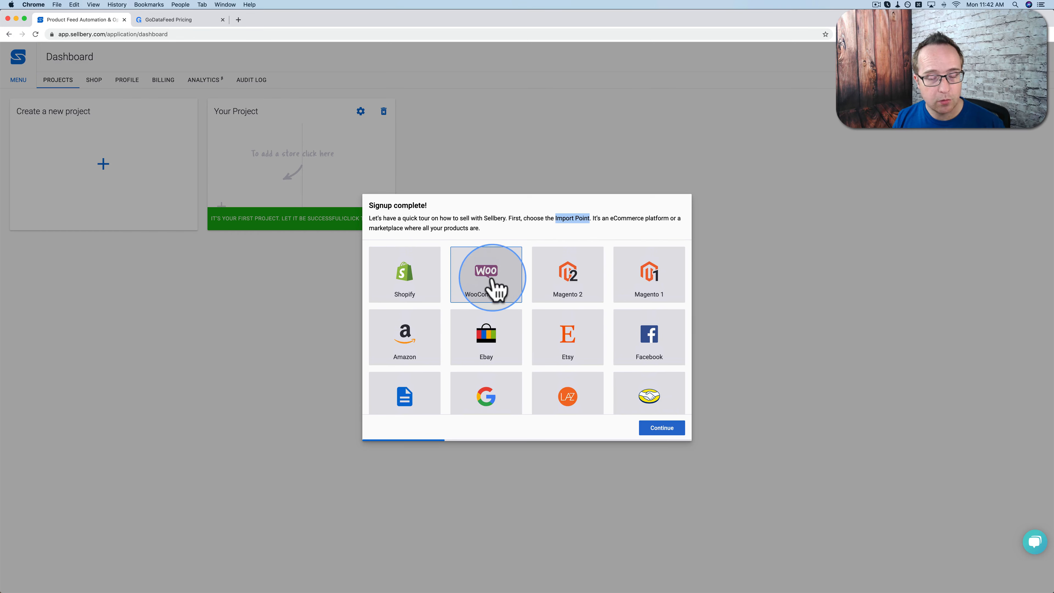
pyautogui.click(662, 427)
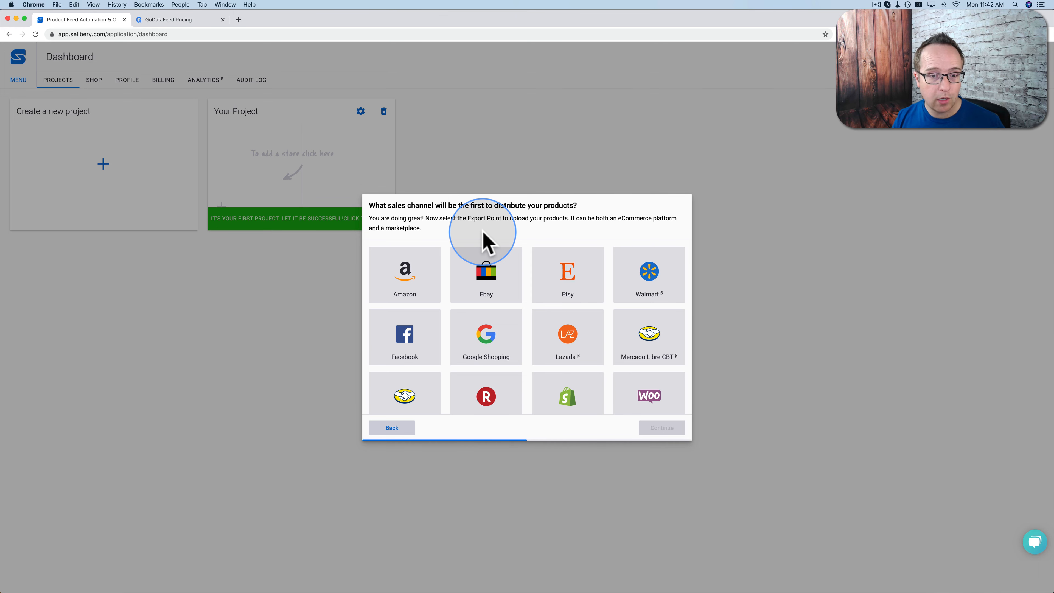
# - Choose Shopify as the Export Point and continue past the integration feature overview
pyautogui.scroll(-2, 548, 332)
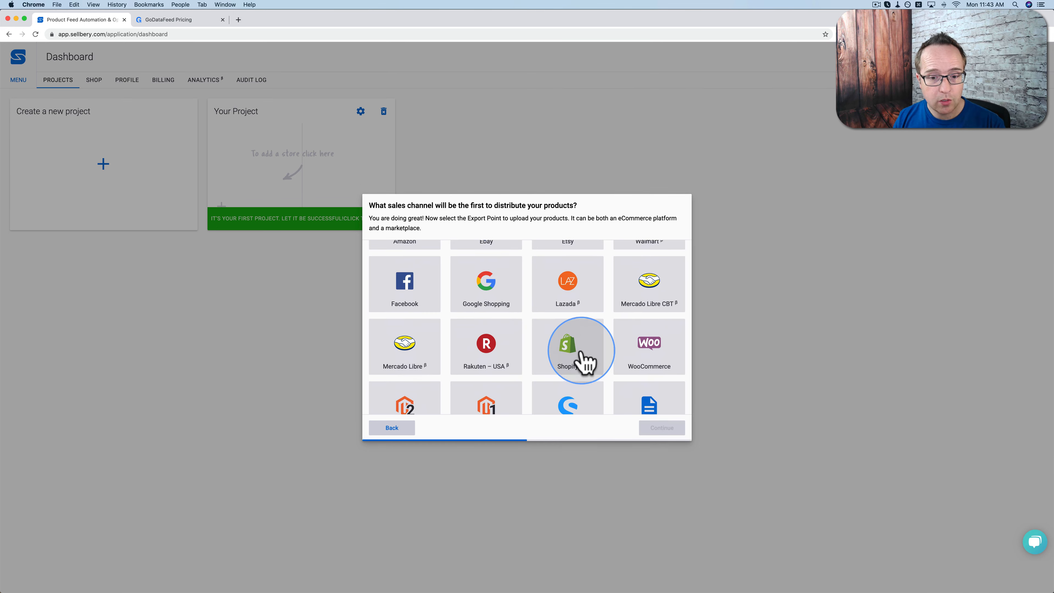
pyautogui.click(548, 362)
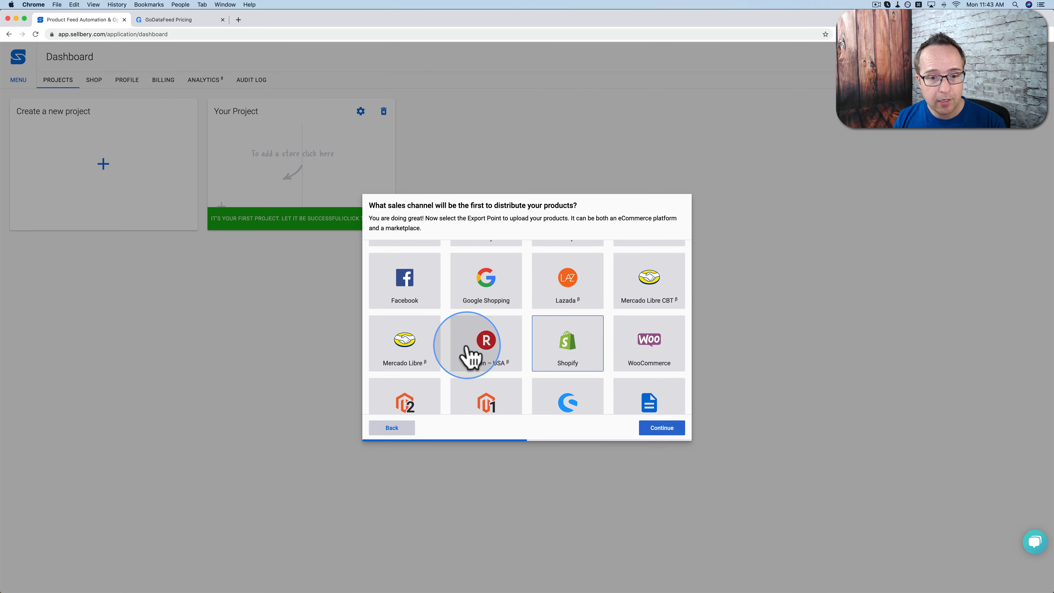
pyautogui.scroll(-1, 470, 353)
pyautogui.scroll(3, 469, 358)
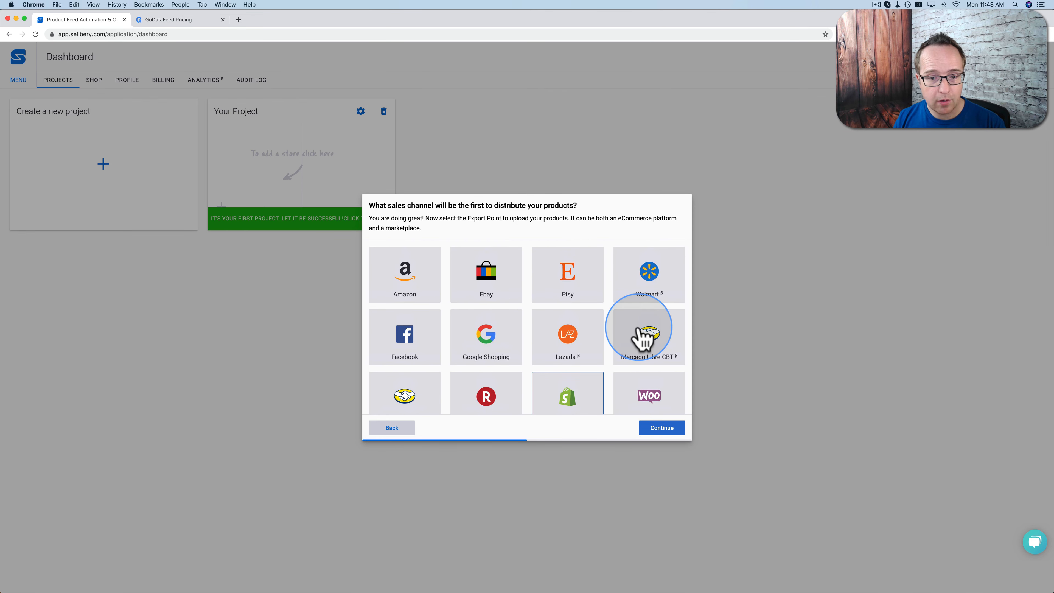
pyautogui.scroll(-2, 640, 336)
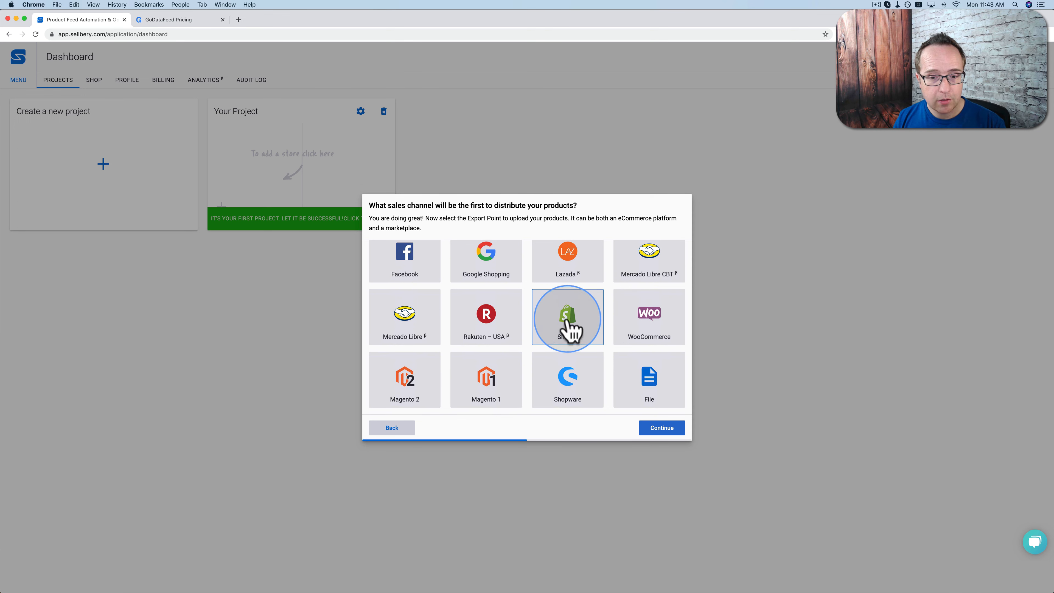
pyautogui.click(666, 426)
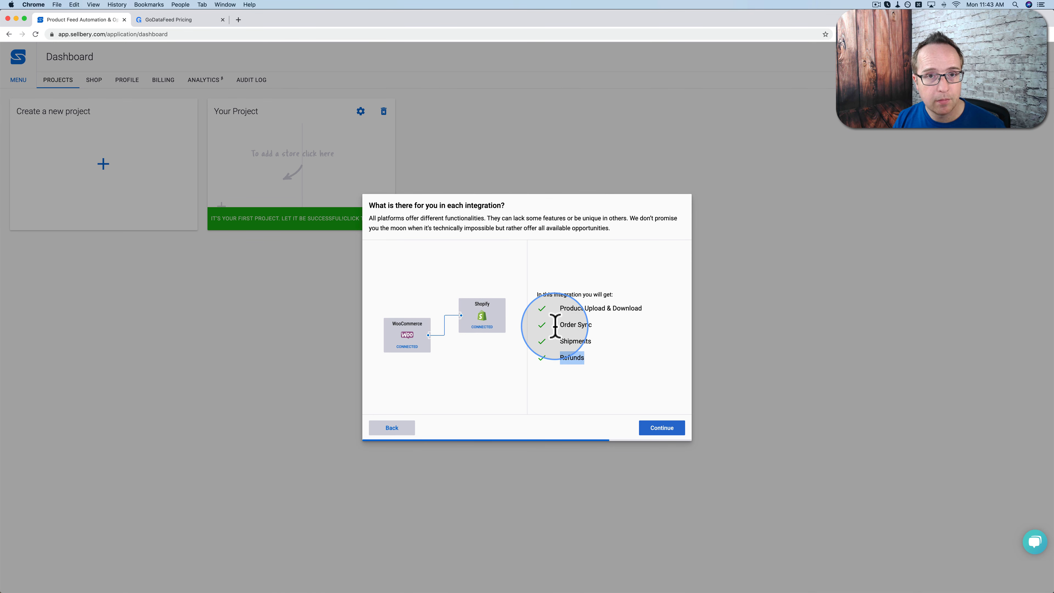
pyautogui.click(661, 431)
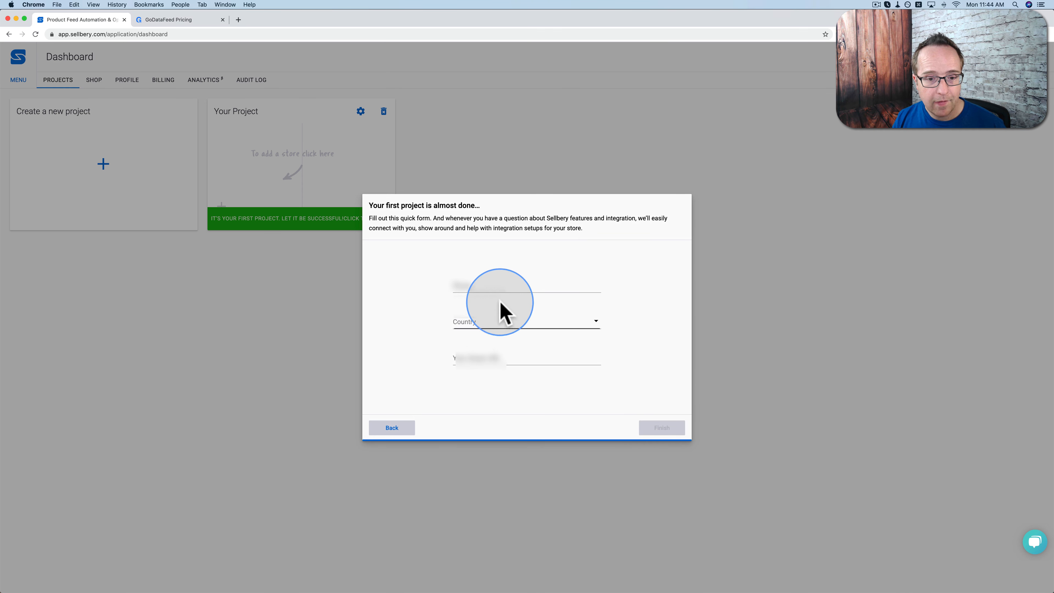
pyautogui.click(480, 284)
pyautogui.click(471, 307)
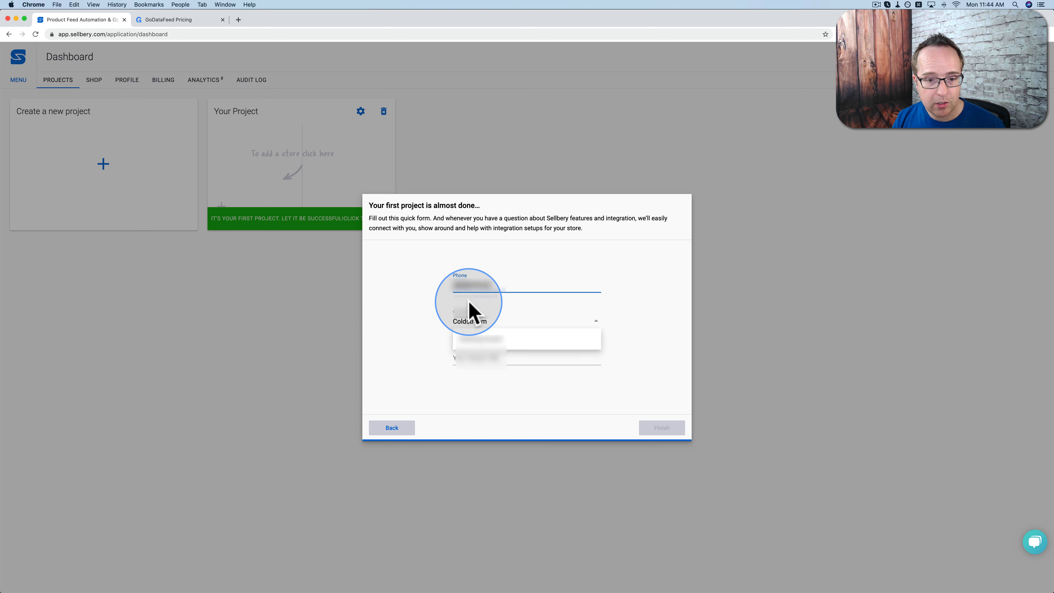
pyautogui.click(465, 322)
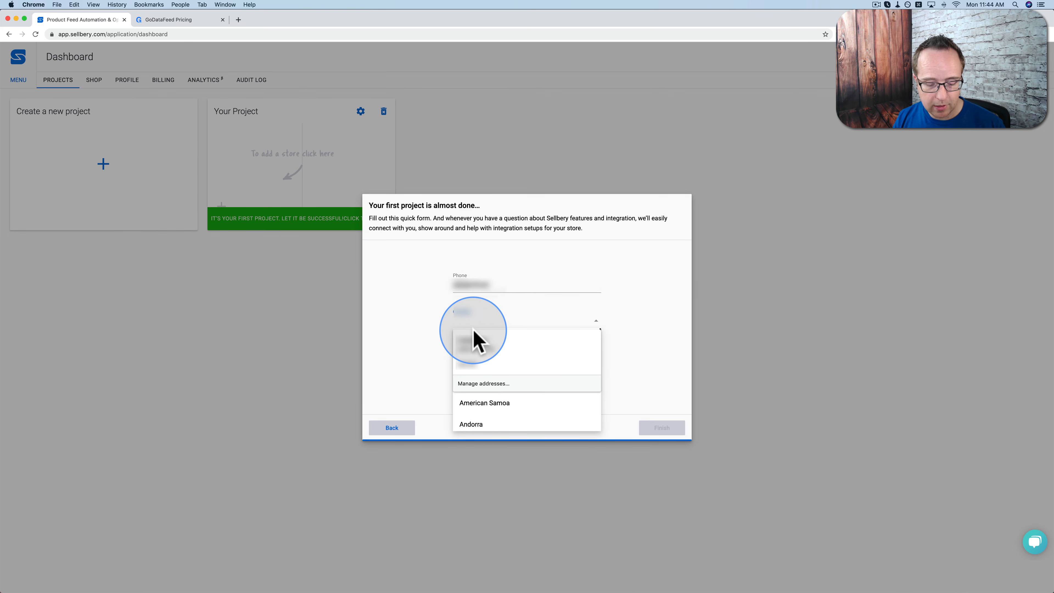
pyautogui.click(473, 421)
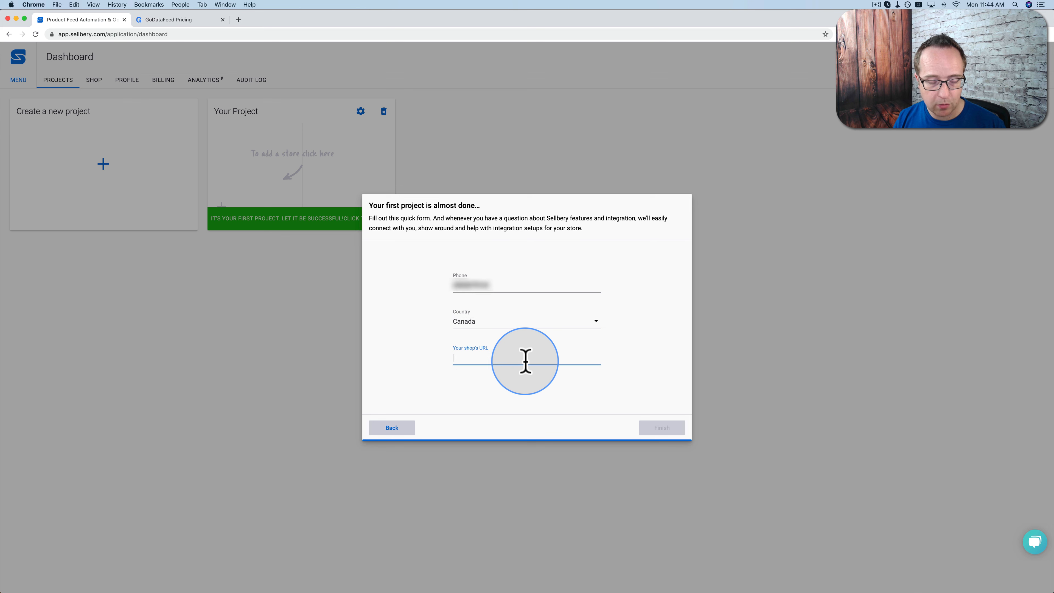
pyautogui.write('http://wp-phd.com')
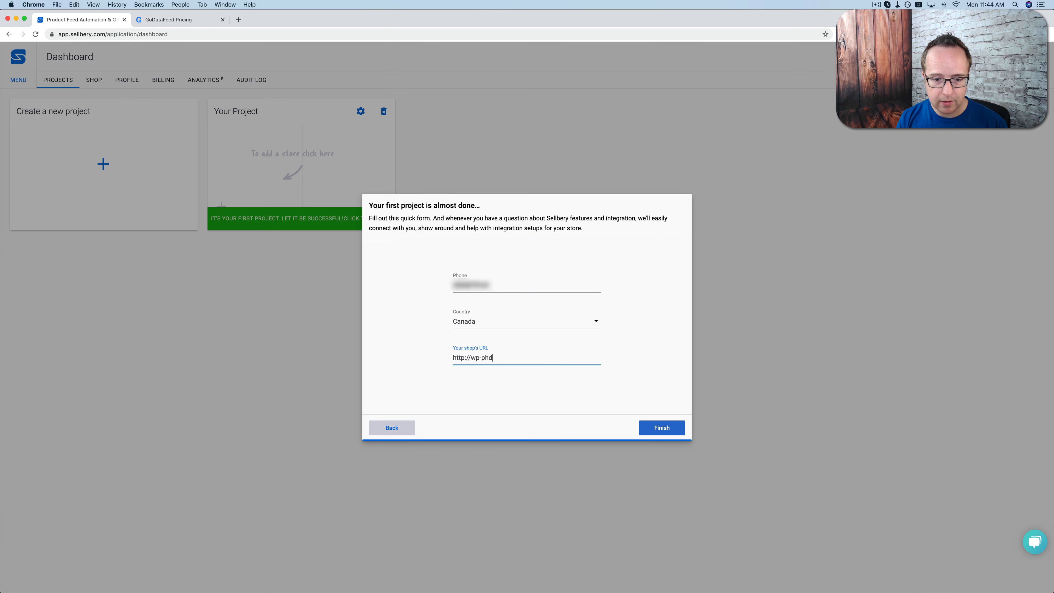
pyautogui.click(660, 431)
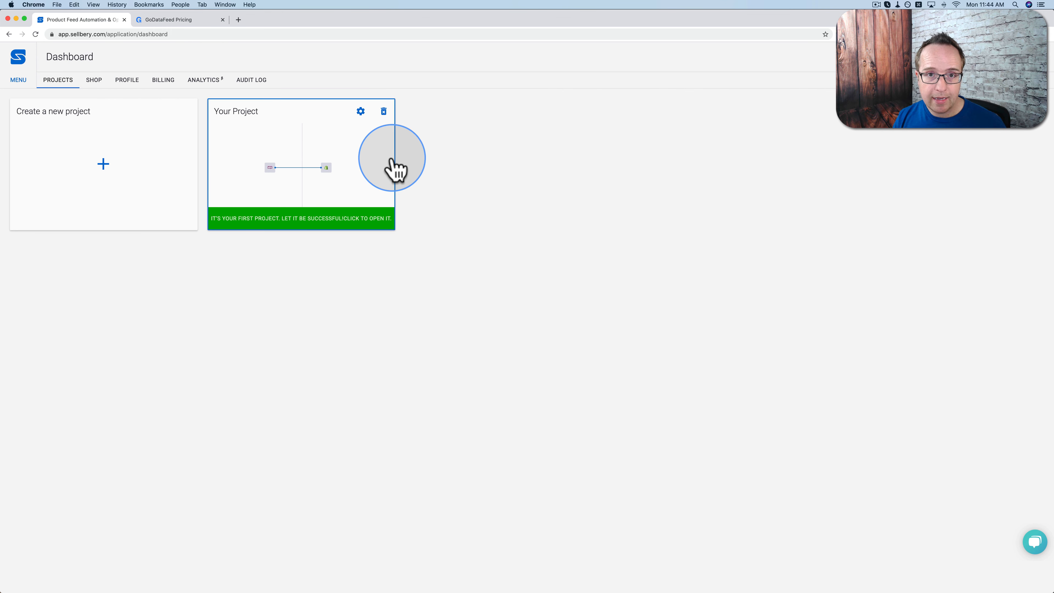
# - Open the scheme of the first project, Your Project, from the dashboard
pyautogui.click(282, 158)
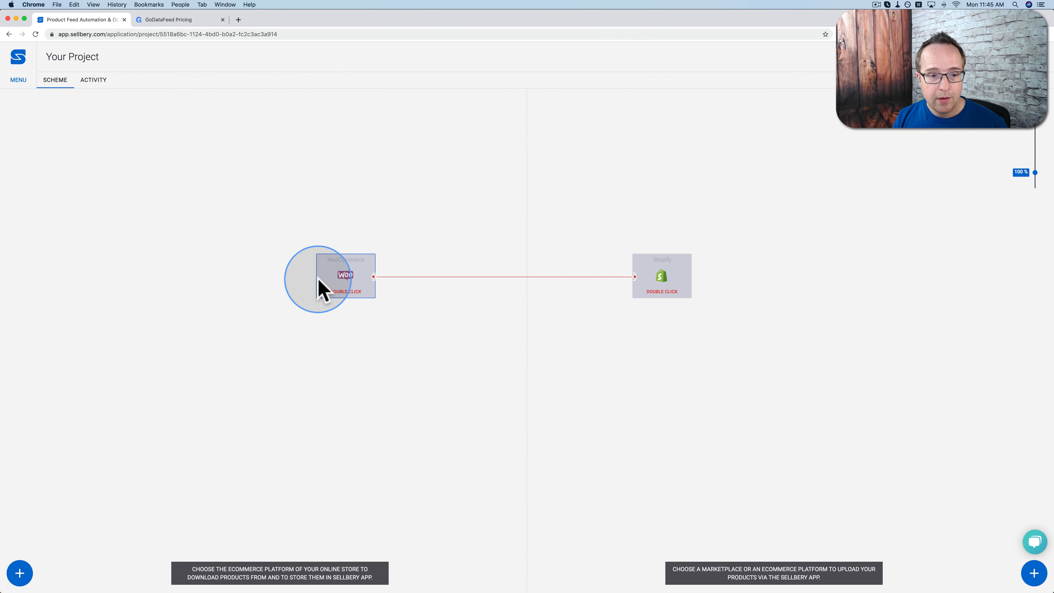
# - Rearrange the project scheme so the WooCommerce block sits lower and the Shopify block sits slightly higher and farther away
pyautogui.moveTo(317, 281); pyautogui.dragTo(317, 393)
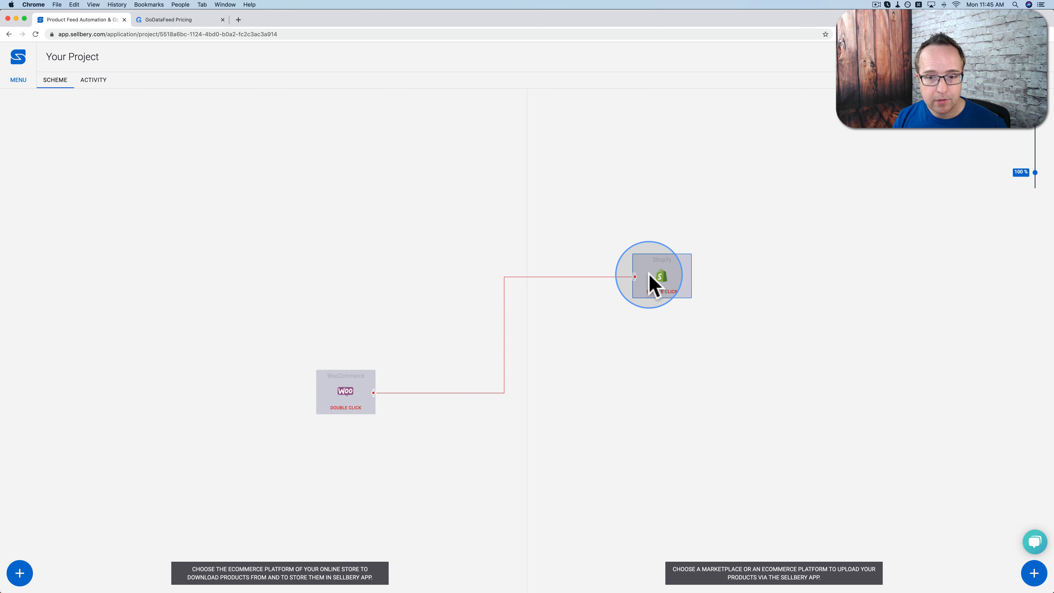
pyautogui.moveTo(652, 285); pyautogui.dragTo(648, 250)
pyautogui.moveTo(331, 409); pyautogui.dragTo(345, 361)
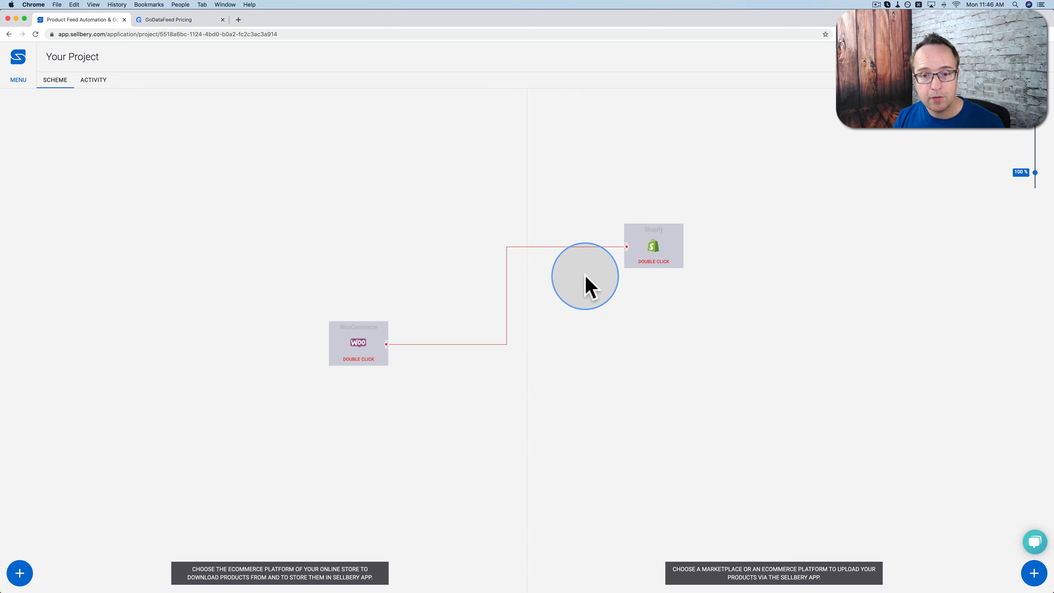
pyautogui.moveTo(680, 258); pyautogui.dragTo(708, 278)
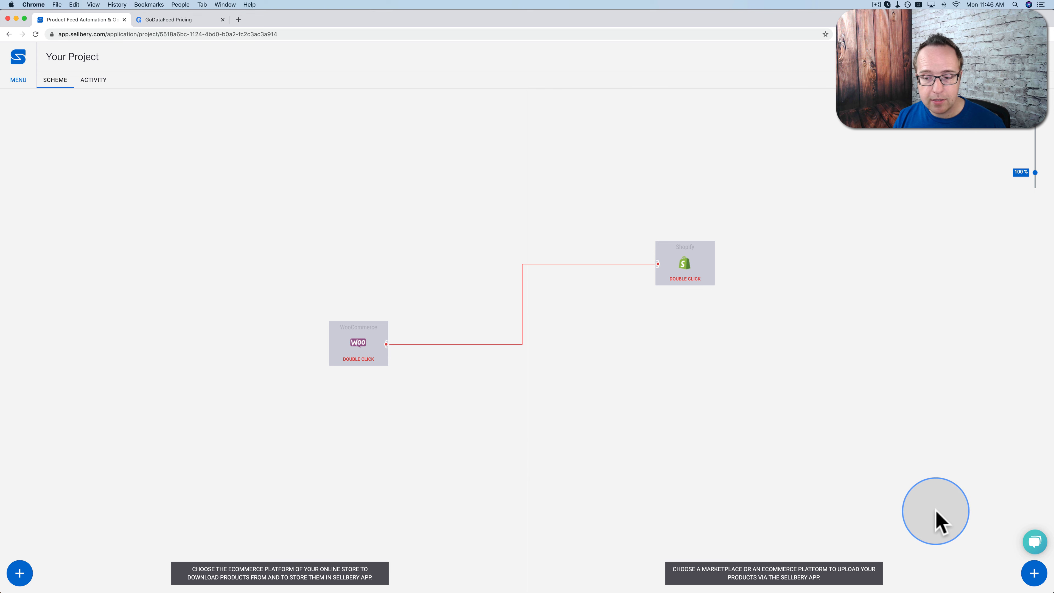
# - Show the available export and import components and add a second WooCommerce component to the import side below the existing one
pyautogui.click(1035, 580)
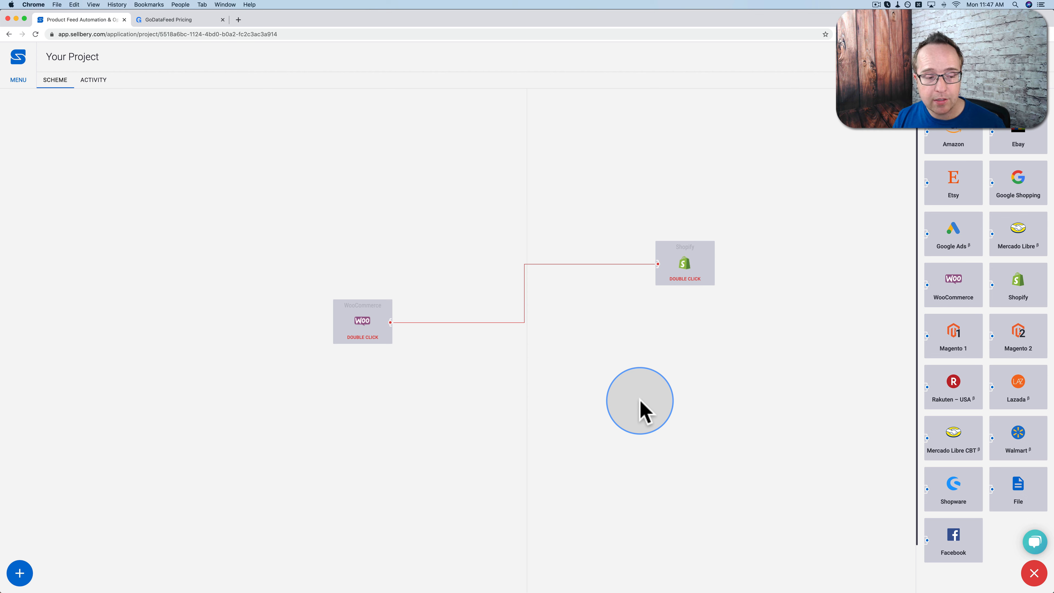
pyautogui.click(20, 574)
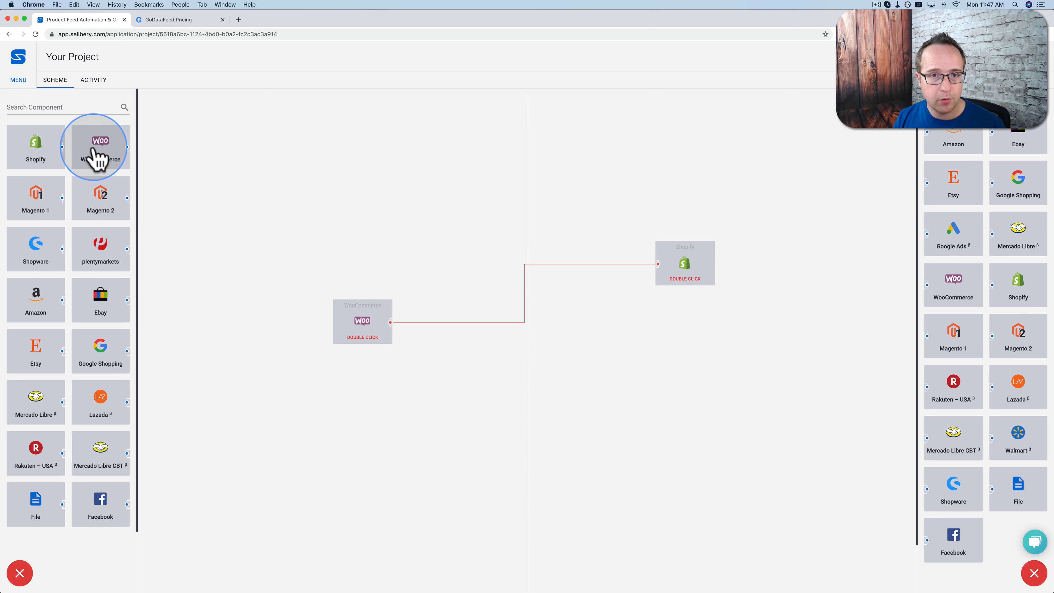
pyautogui.moveTo(97, 158); pyautogui.dragTo(347, 385)
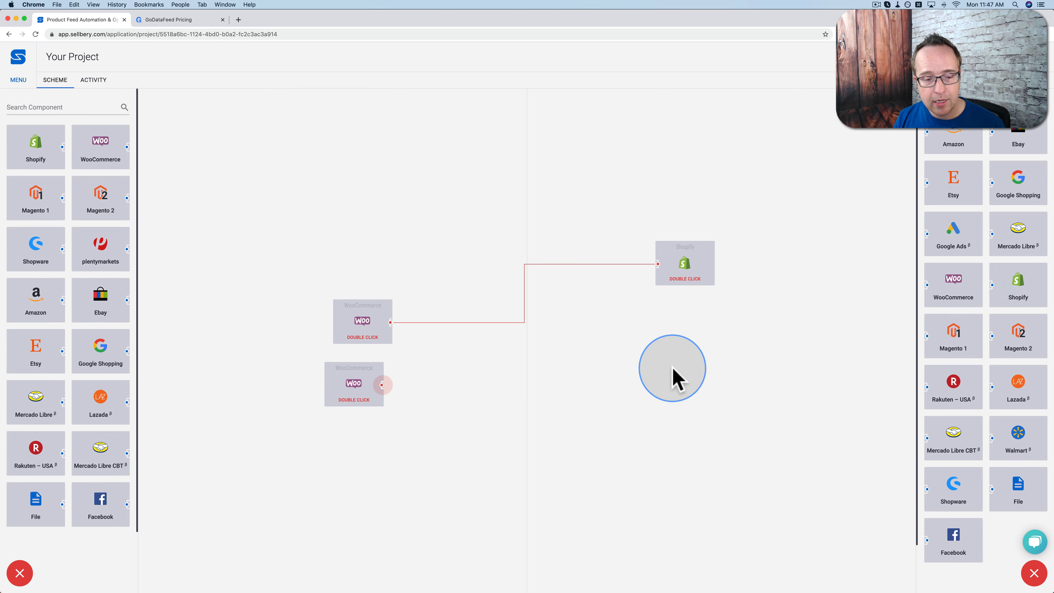
# - Delete the extra, unconnected WooCommerce component from the scheme and close both component lists
pyautogui.click(349, 386)
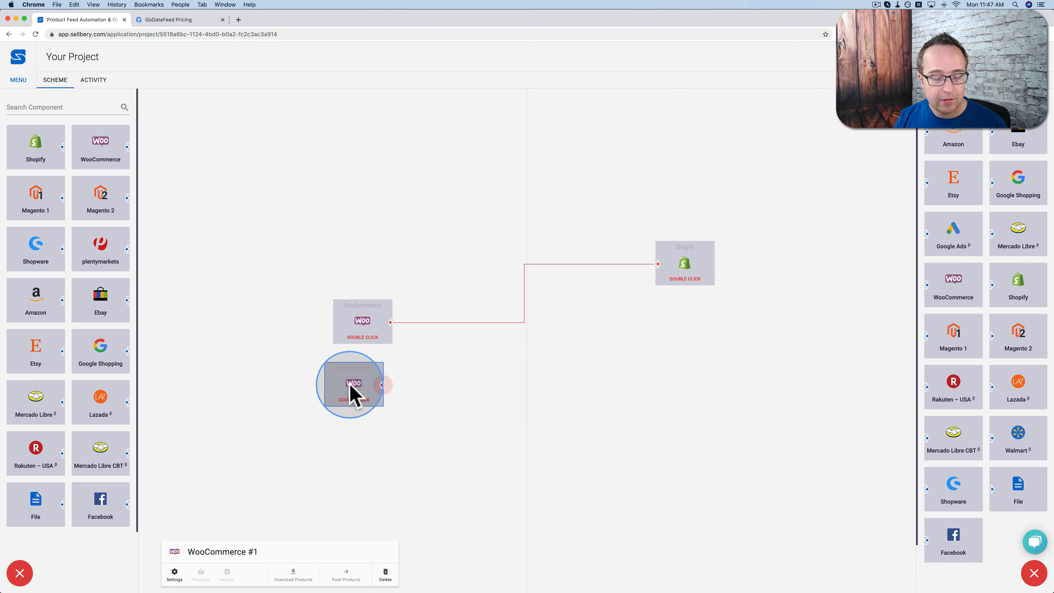
pyautogui.click(385, 575)
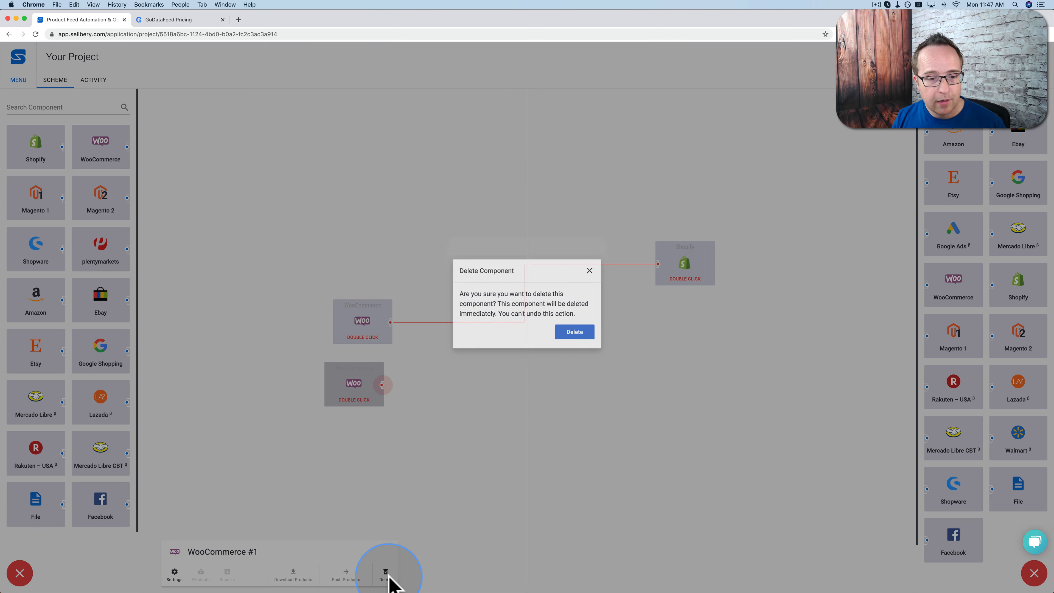
pyautogui.click(577, 348)
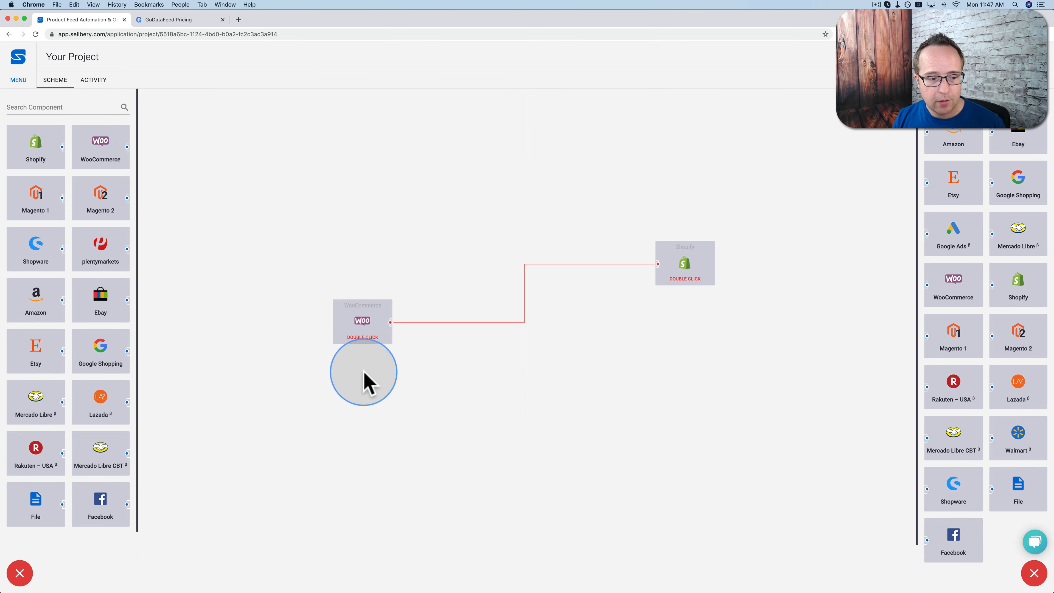
pyautogui.click(19, 573)
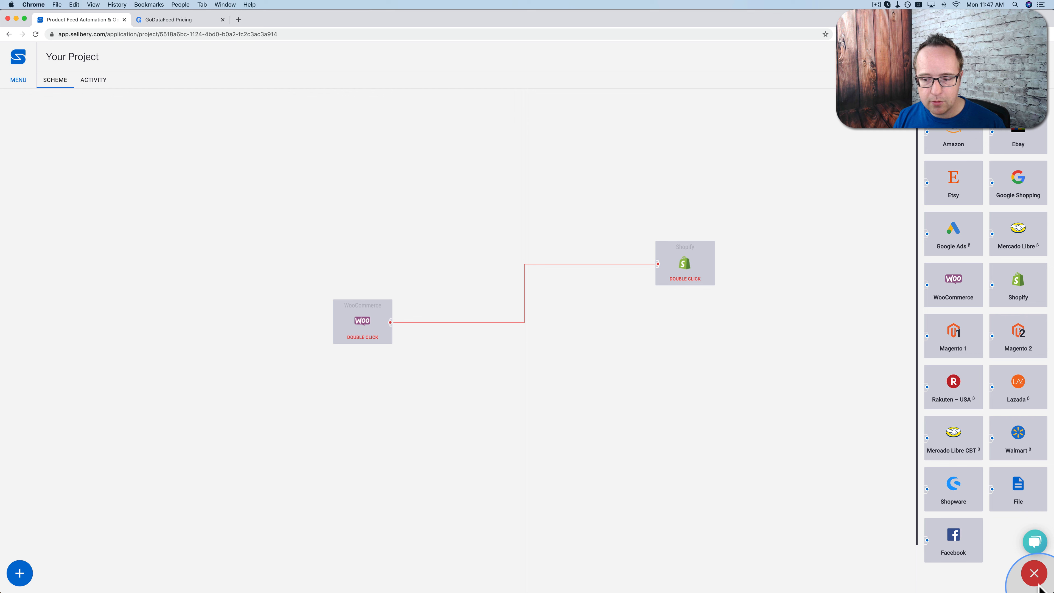
pyautogui.click(1034, 573)
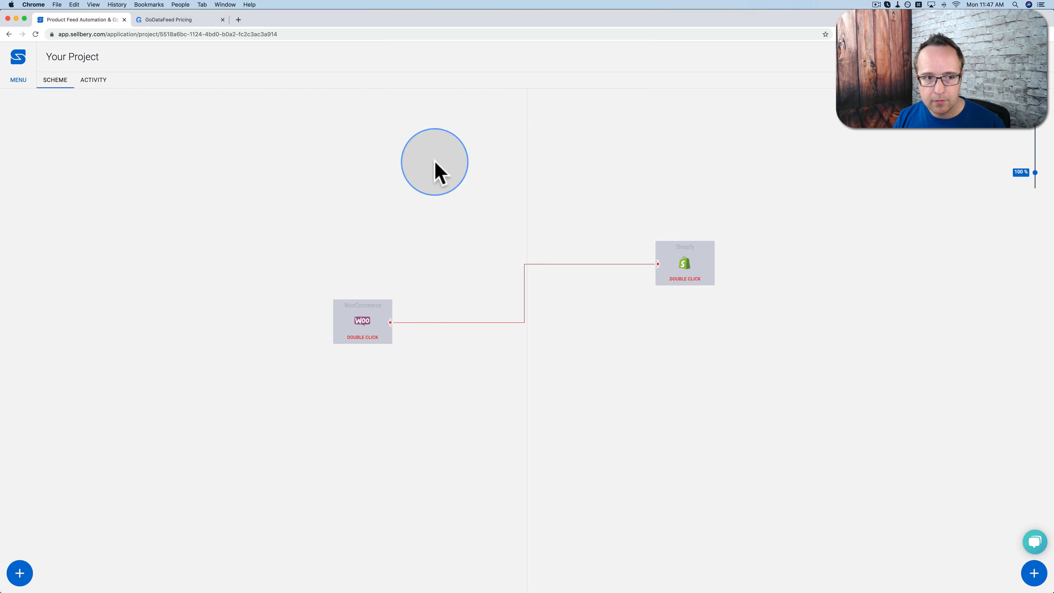
# - Close the GoDataFeed Pricing page and open the connection settings of the scheme's WooCommerce component
pyautogui.click(223, 20)
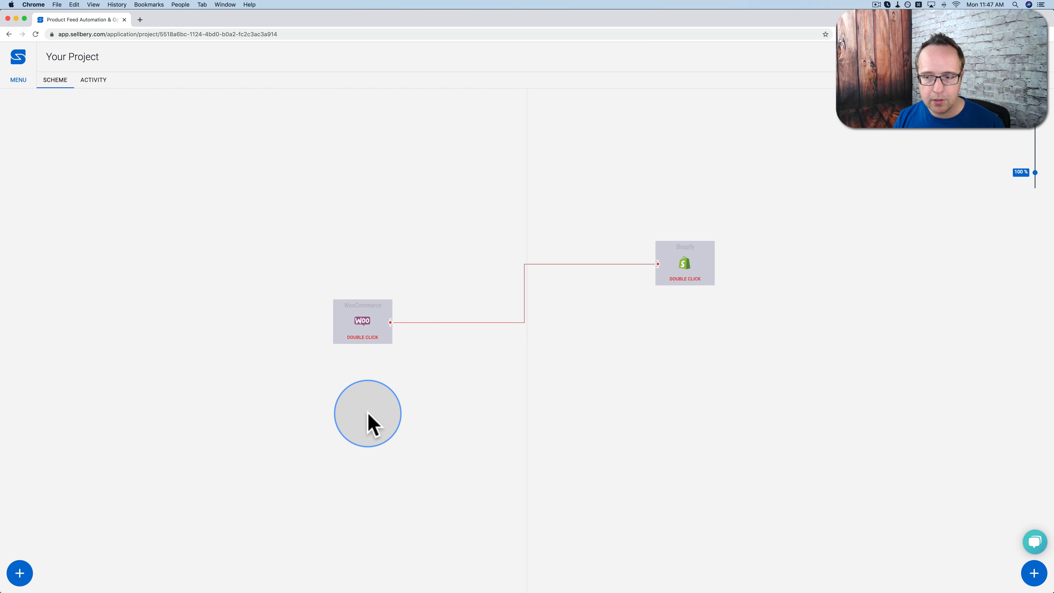
pyautogui.doubleClick(368, 333)
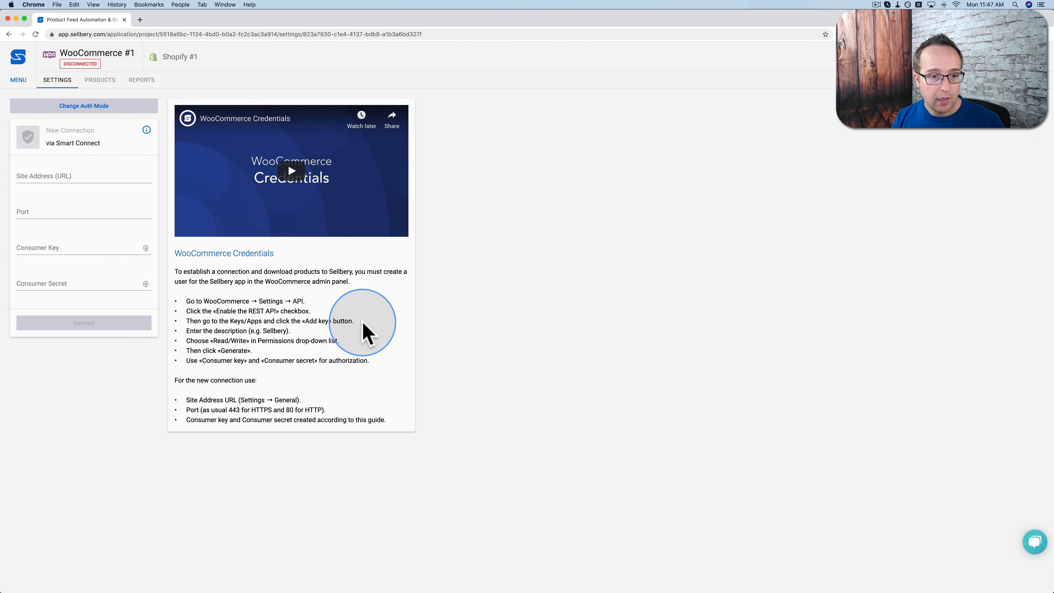
# - Open the store's WordPress admin at wp-phd.com/wp-admin in a new browser tab
pyautogui.press('super+t')
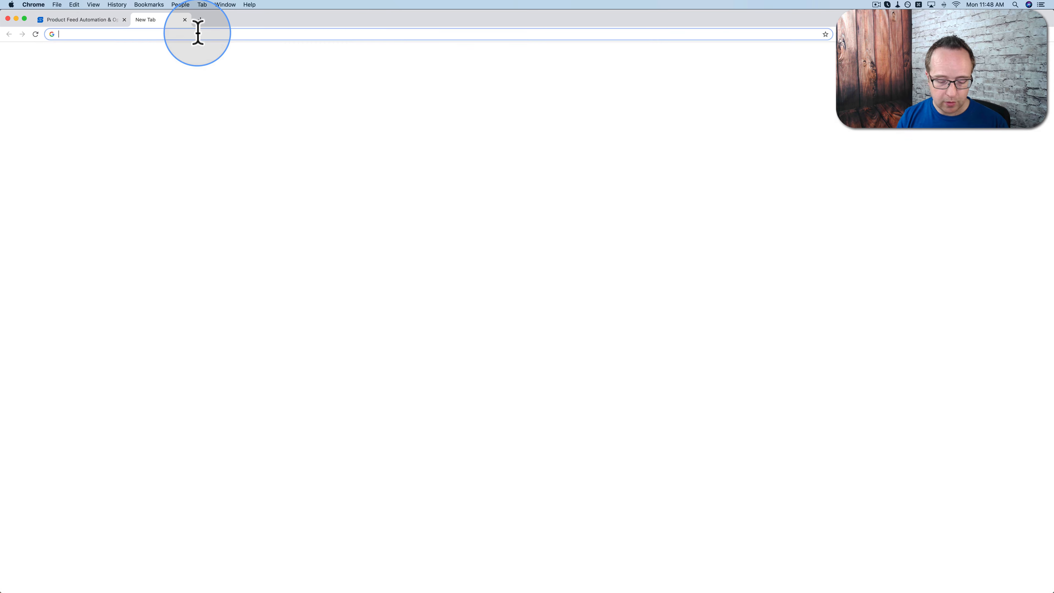
pyautogui.write('wp-phd.com/wp-admin')
pyautogui.press('Return')
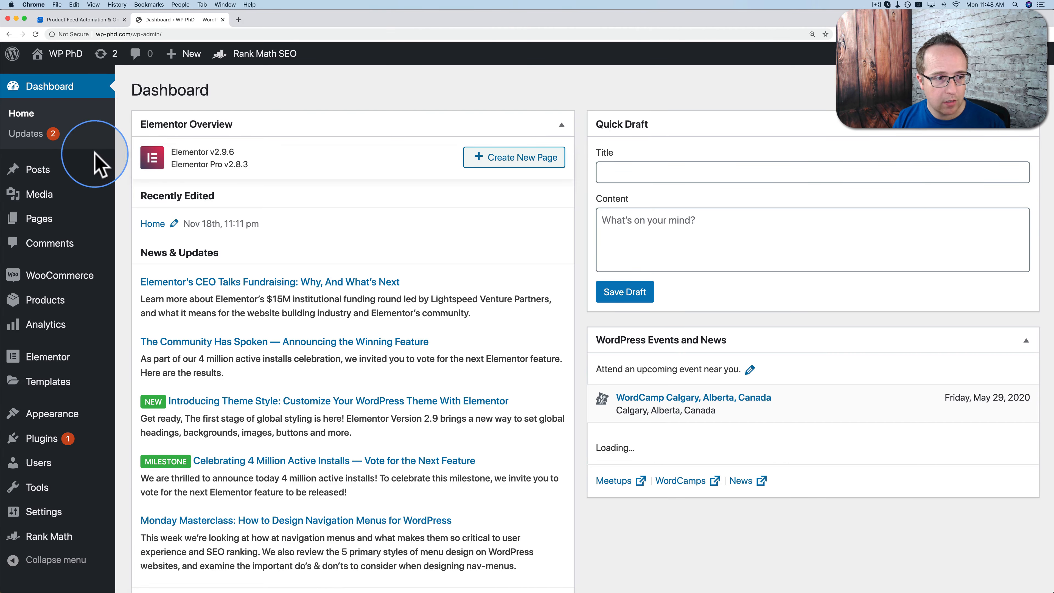
# - Review the store's list of all WooCommerce products, including their SKUs, stock and prices
pyautogui.click(36, 220)
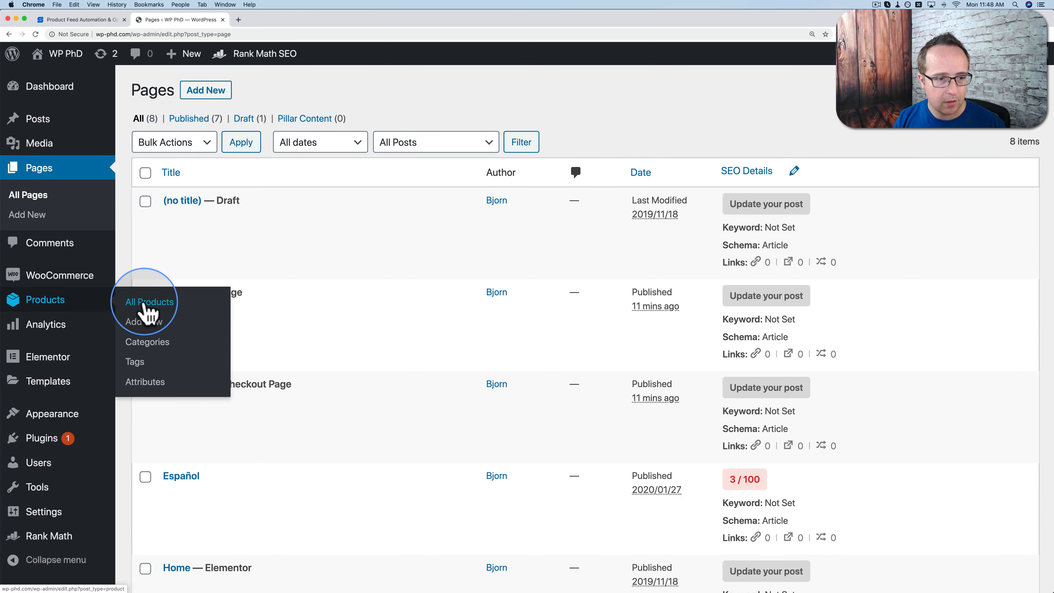
pyautogui.click(148, 306)
pyautogui.scroll(-10, 259, 271)
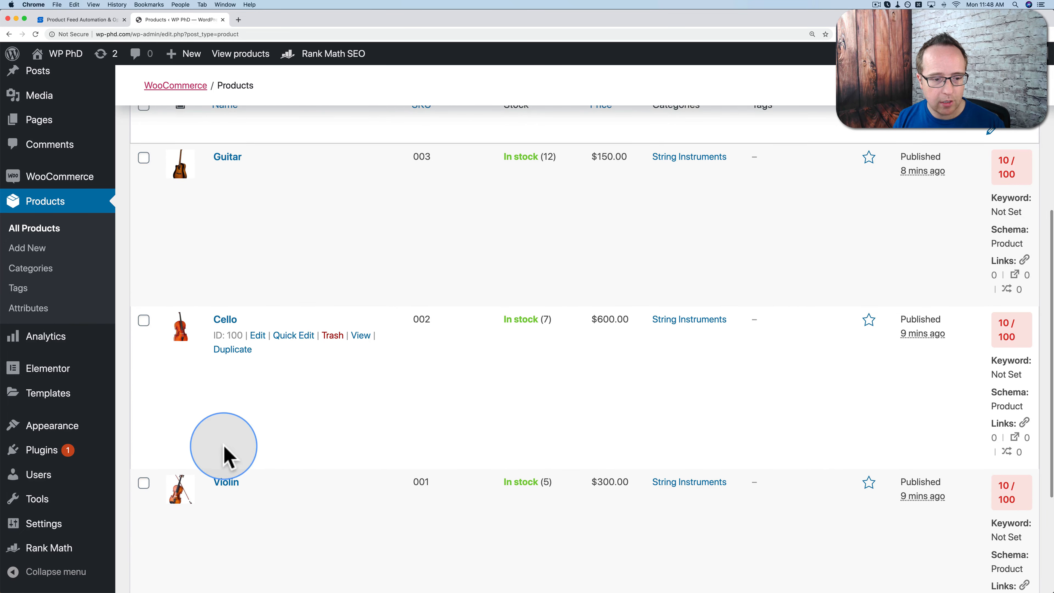
pyautogui.scroll(2, 430, 395)
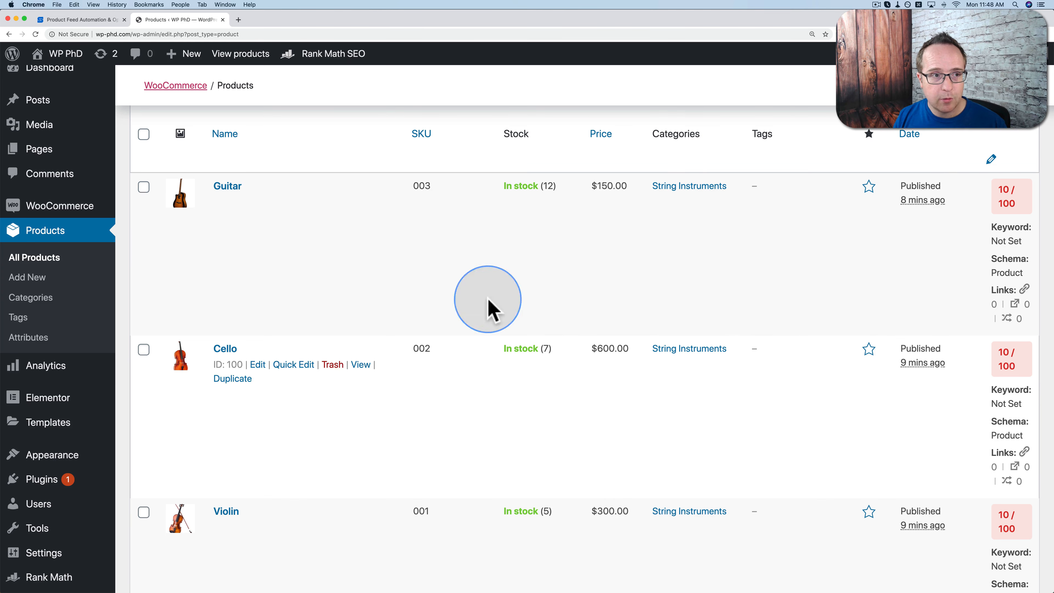
# - Consult Sellbery's WooCommerce Credentials instructions and open the REST API section of the store's advanced WooCommerce settings
pyautogui.click(79, 20)
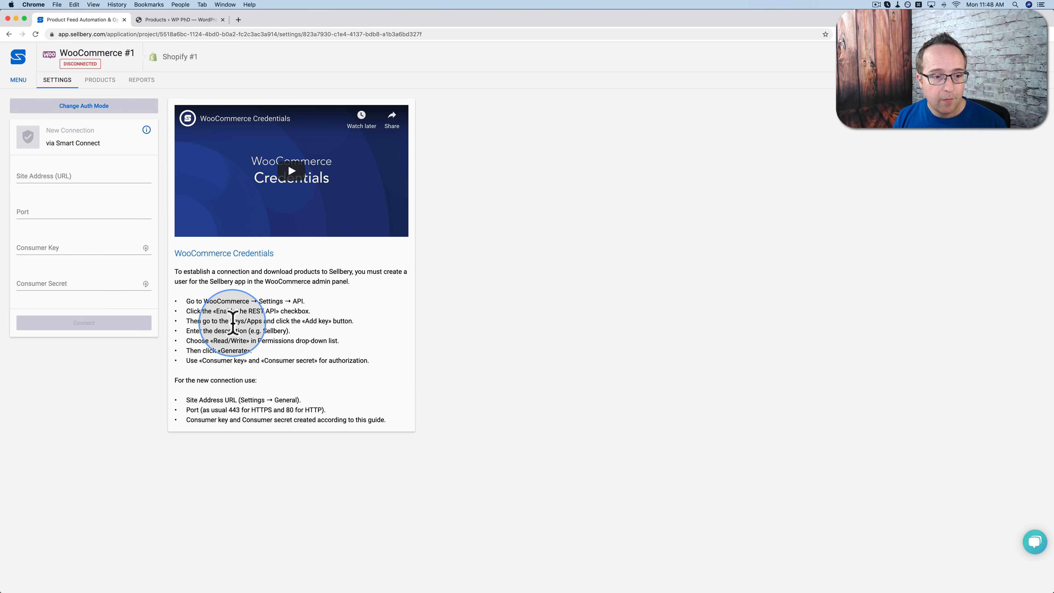
pyautogui.moveTo(190, 301); pyautogui.dragTo(308, 308)
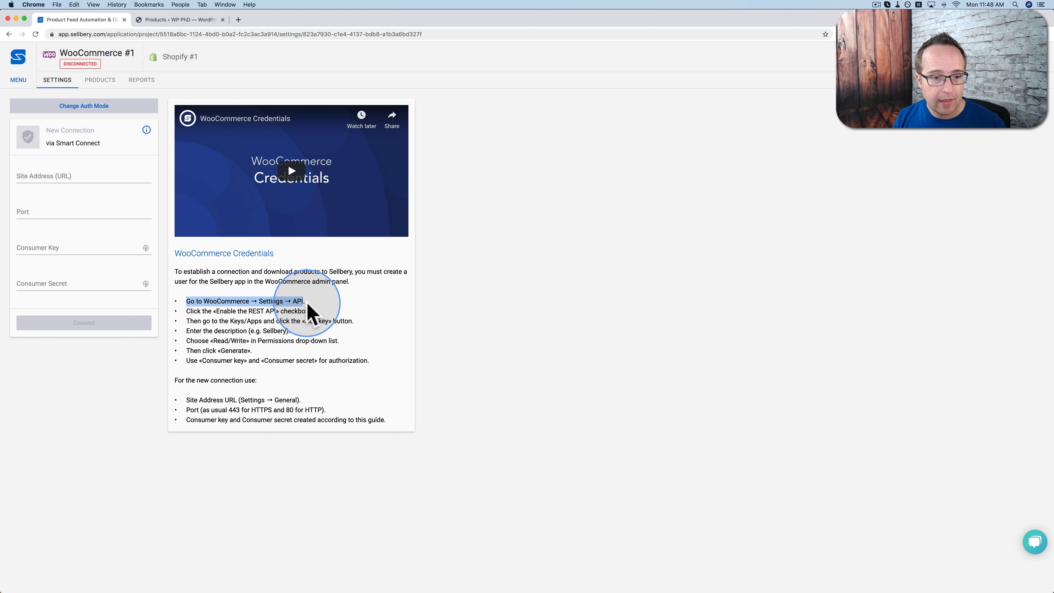
pyautogui.click(175, 21)
pyautogui.moveTo(81, 210)
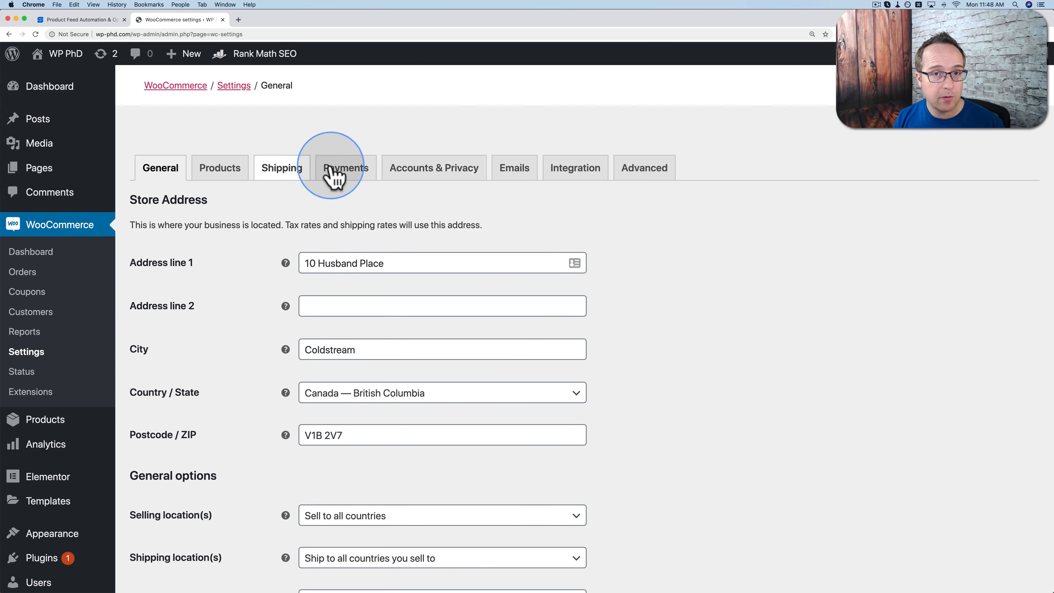
pyautogui.click(646, 168)
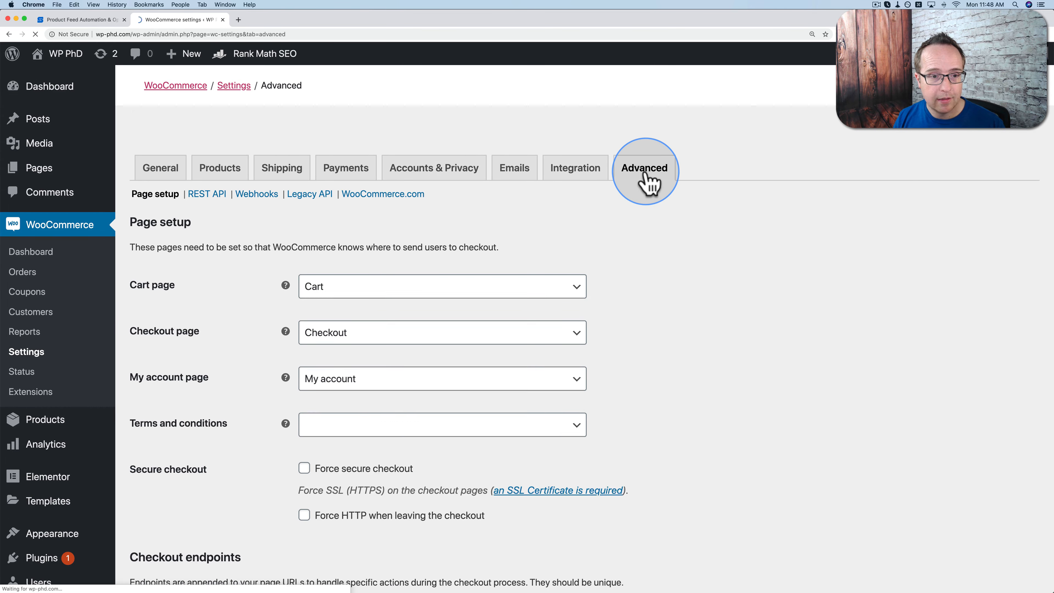
pyautogui.click(210, 194)
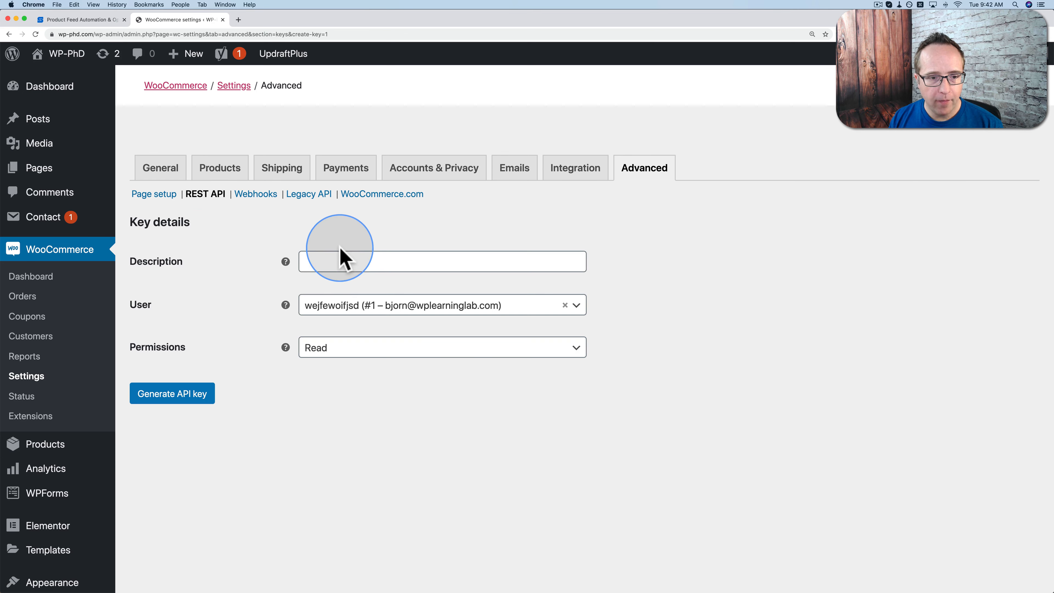
# - Generate a WooCommerce REST API key with the description Sellbery and Read/Write permissions, keeping the preselected user
pyautogui.click(343, 261)
pyautogui.write('Sellbery')
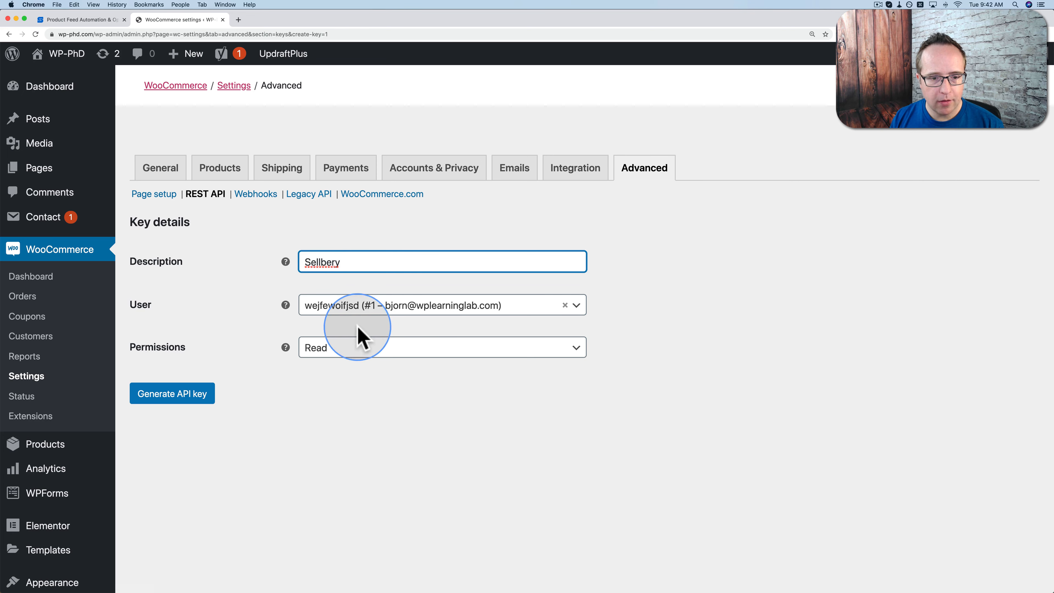
pyautogui.click(400, 310)
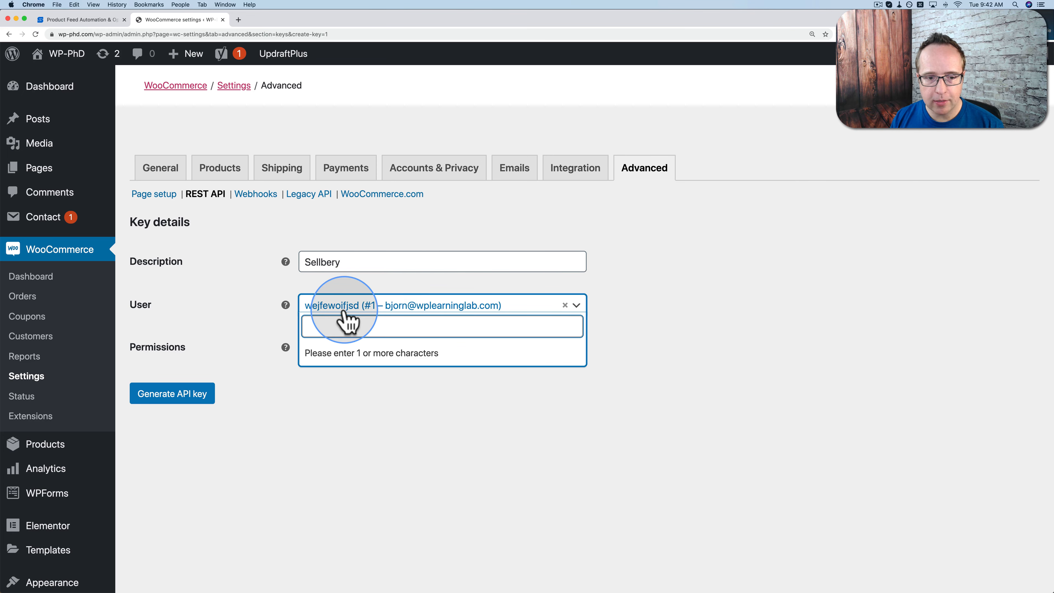
pyautogui.click(236, 315)
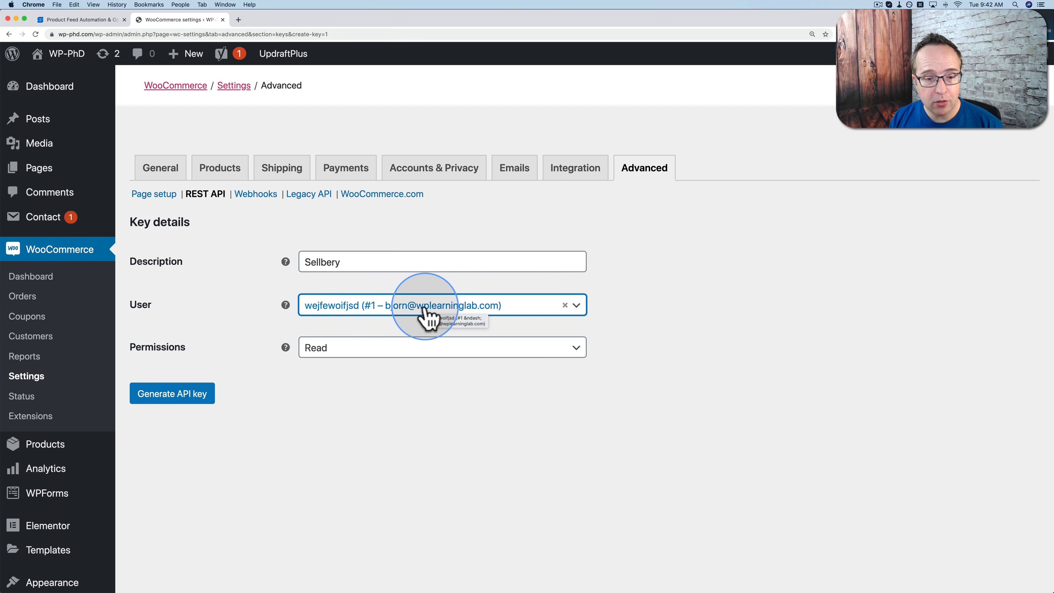
pyautogui.click(351, 349)
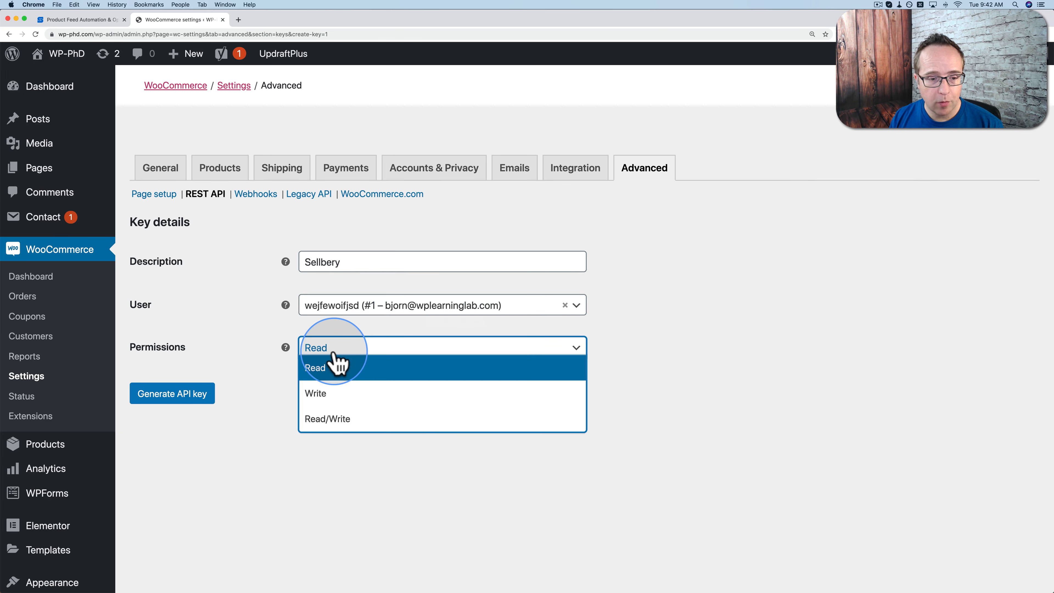
pyautogui.click(336, 427)
pyautogui.click(265, 419)
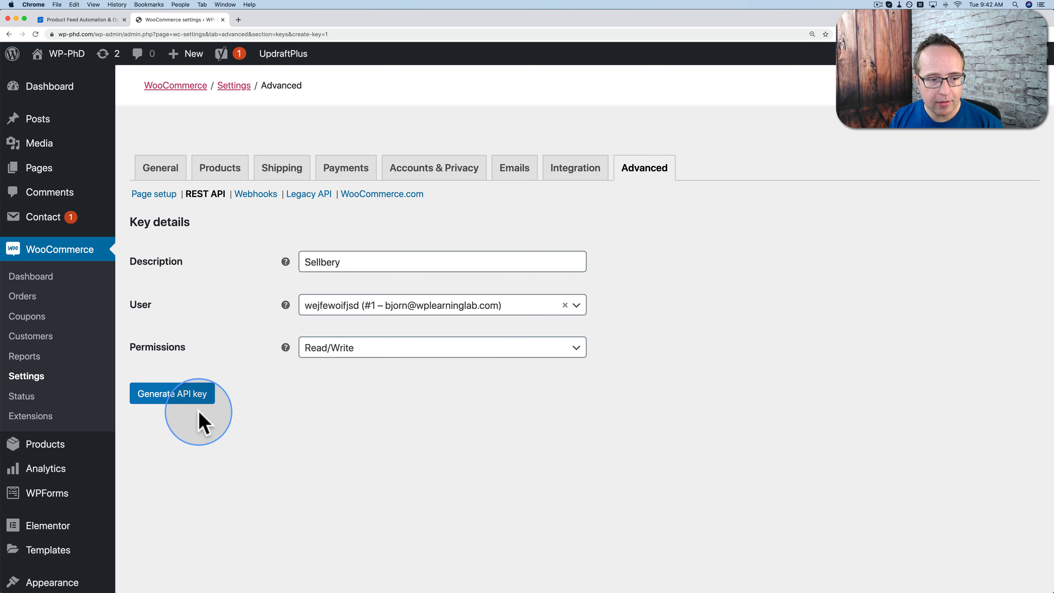
pyautogui.click(186, 399)
pyautogui.scroll(-2, 225, 299)
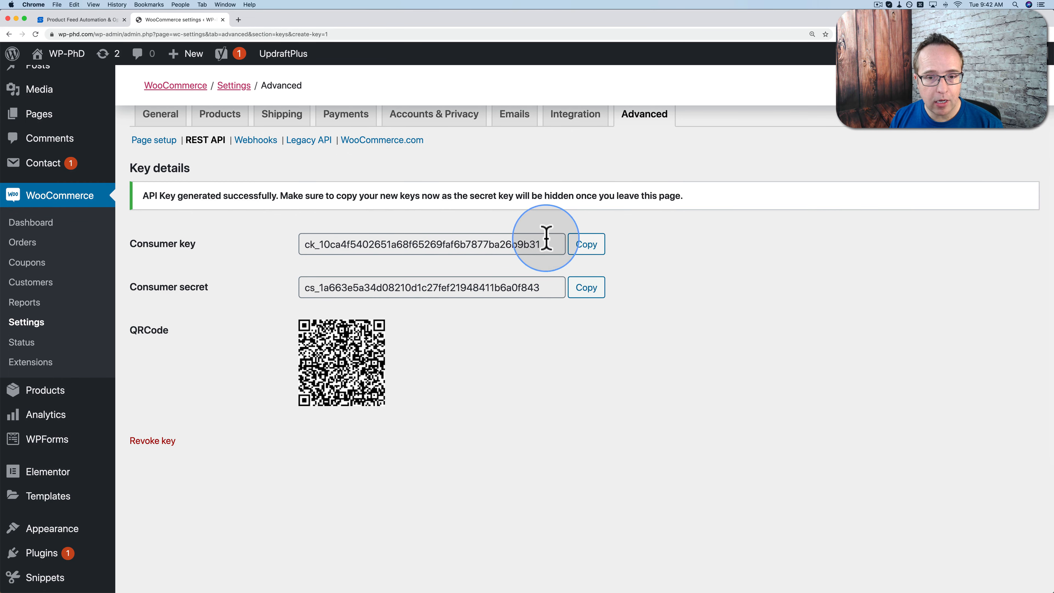
# - Copy the generated consumer key into the Consumer Key field of Sellbery's WooCommerce connection
pyautogui.click(89, 21)
pyautogui.click(72, 247)
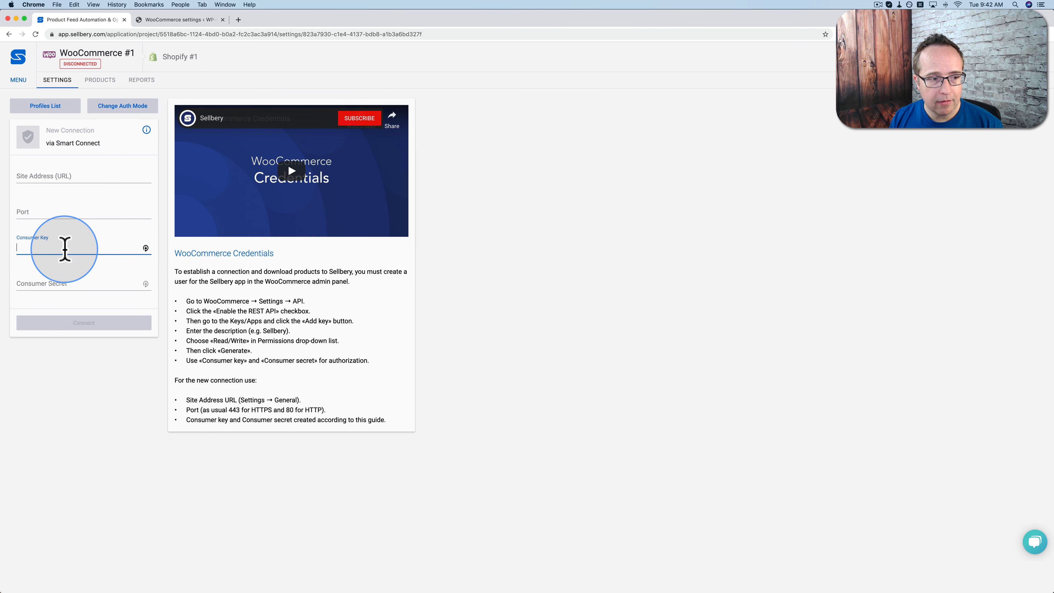
pyautogui.press('super+v')
# - Copy the generated consumer secret from the store into the Consumer Secret field of Sellbery's WooCommerce connection
pyautogui.click(178, 20)
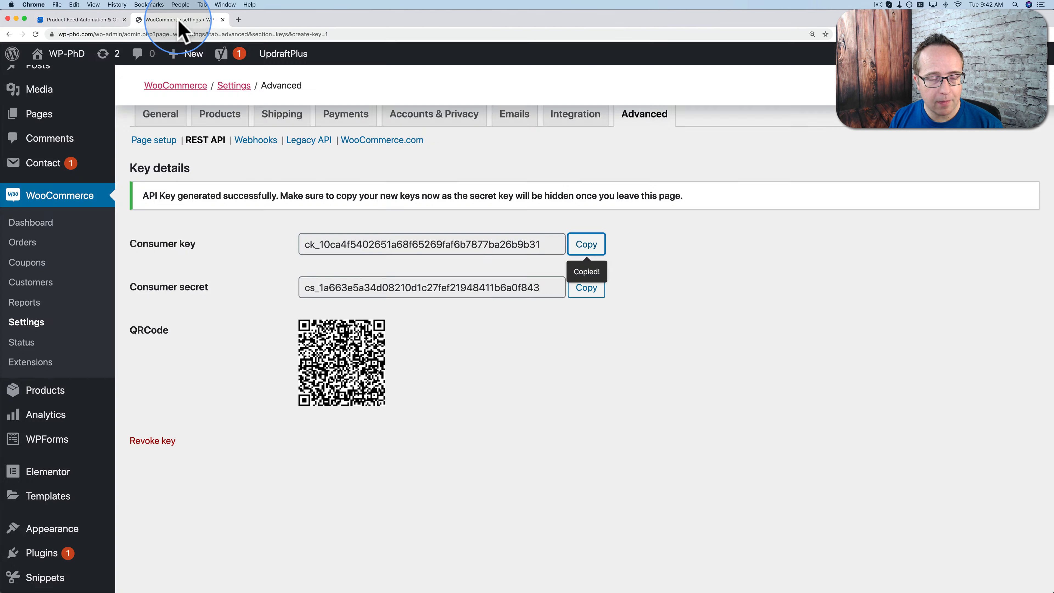
pyautogui.click(591, 291)
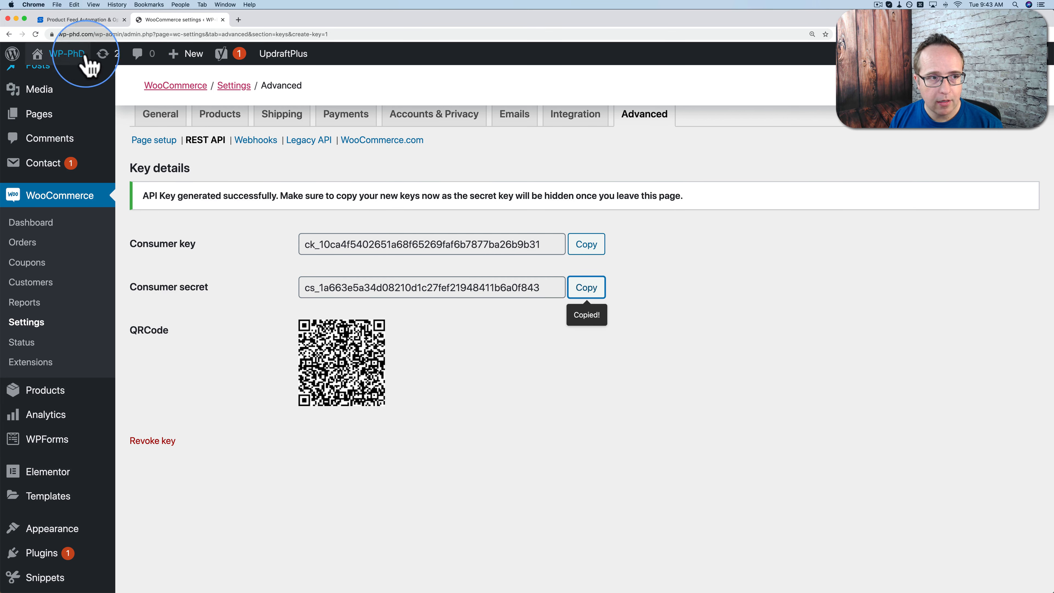
pyautogui.click(85, 20)
pyautogui.click(86, 304)
pyautogui.press('super+v')
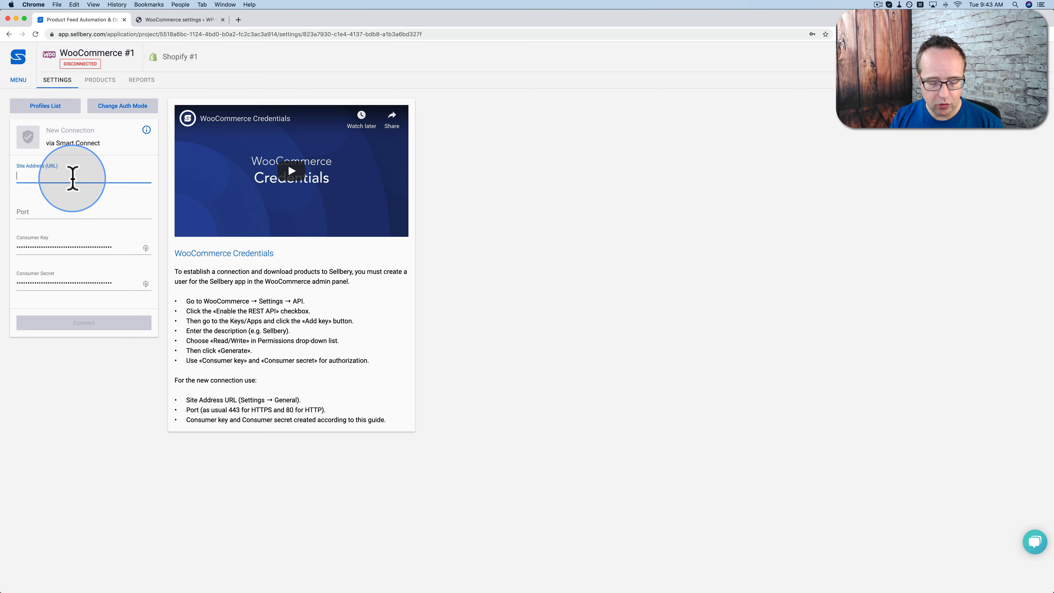
pyautogui.click(177, 20)
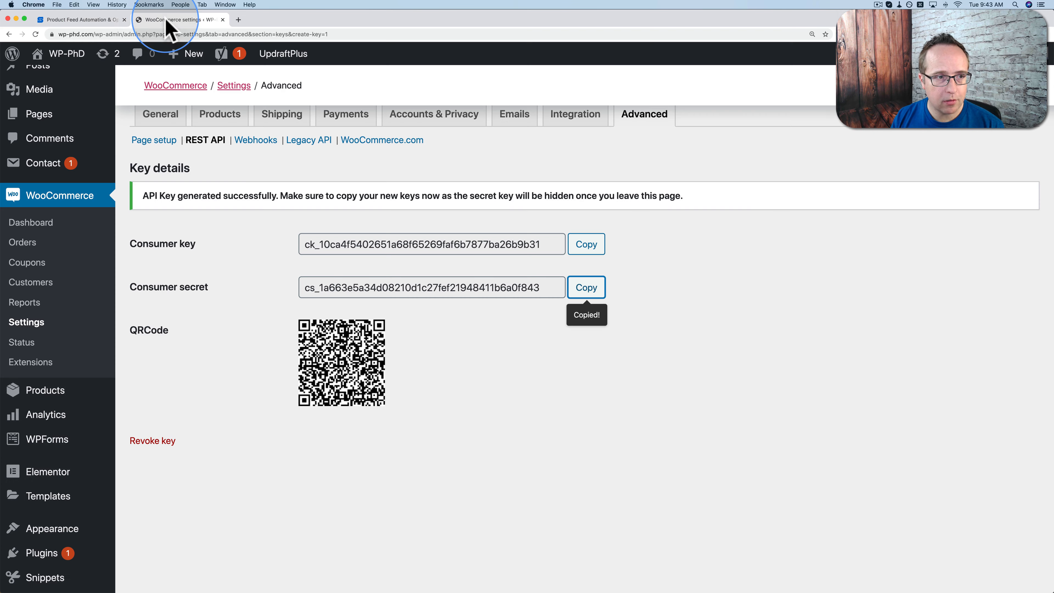
pyautogui.click(96, 34)
pyautogui.click(100, 34)
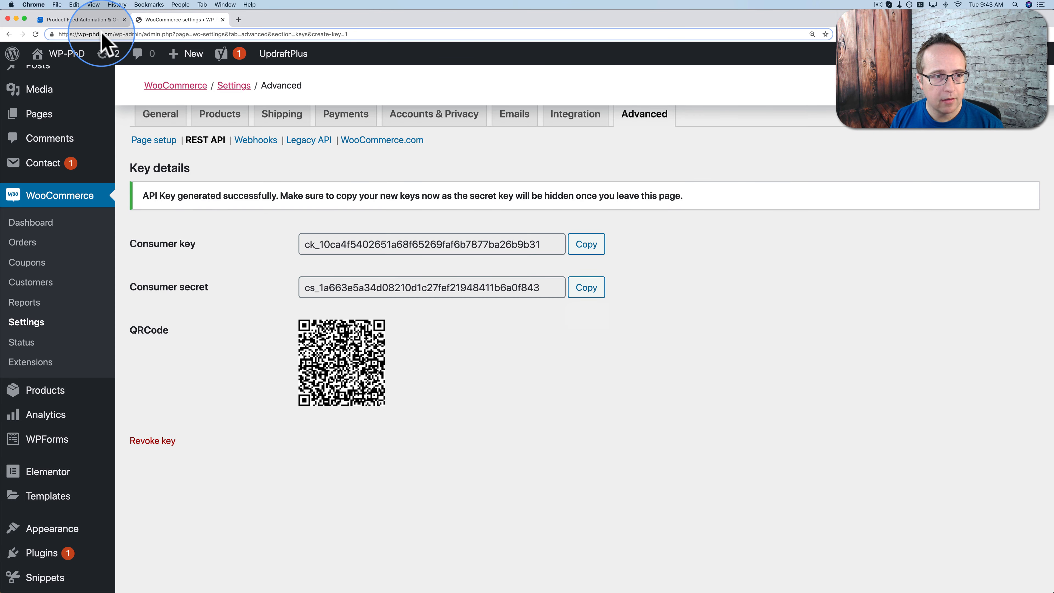
pyautogui.click(78, 20)
pyautogui.click(90, 181)
pyautogui.press('super+v')
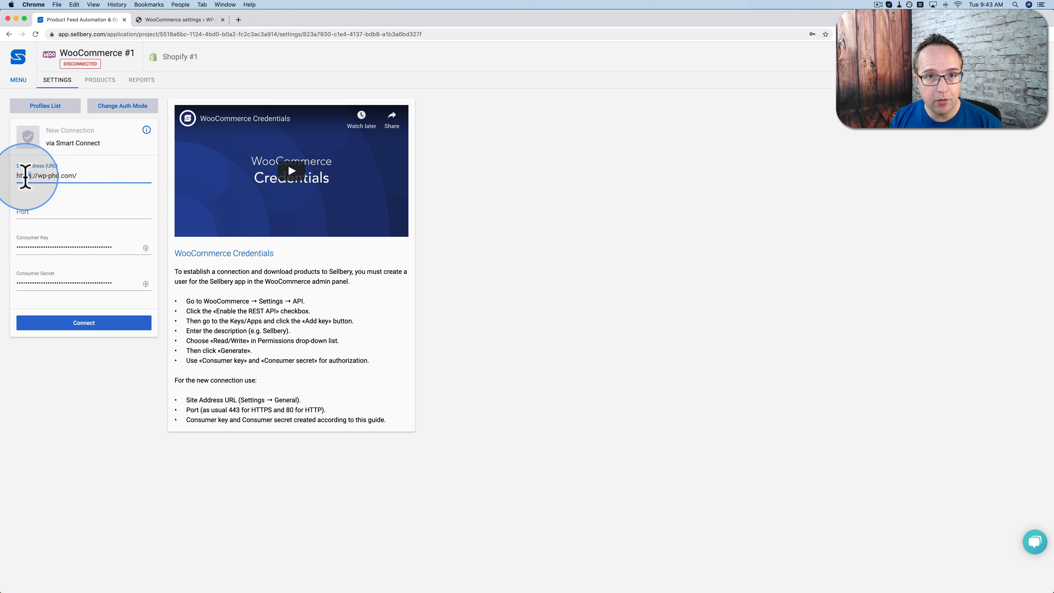
# - Set the WooCommerce connection's port to 443, the value for HTTPS in the instructions, and connect the store
pyautogui.click(56, 212)
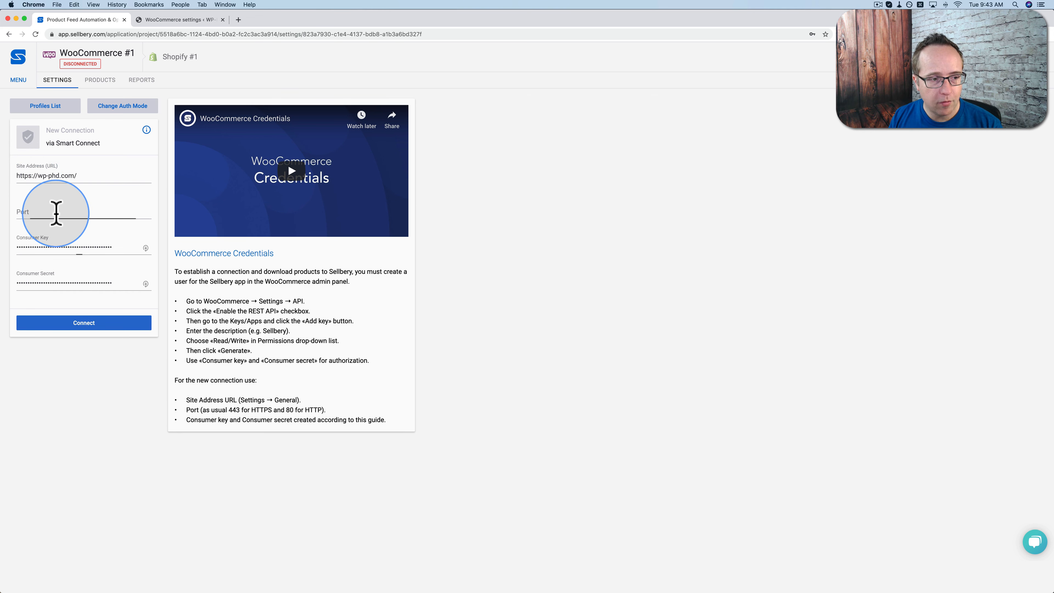
pyautogui.write('443')
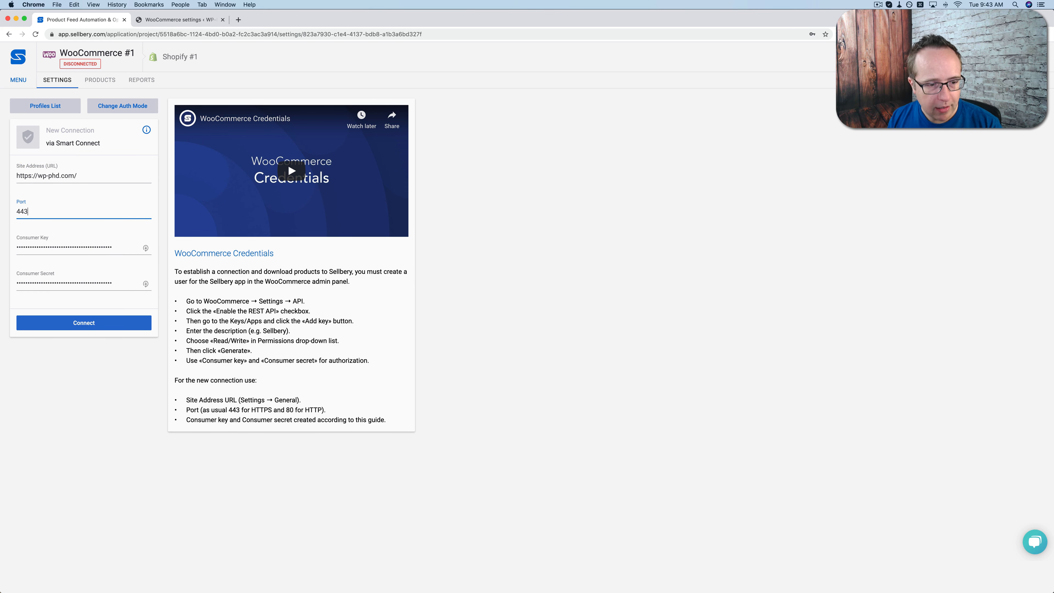
pyautogui.moveTo(186, 410); pyautogui.dragTo(332, 410)
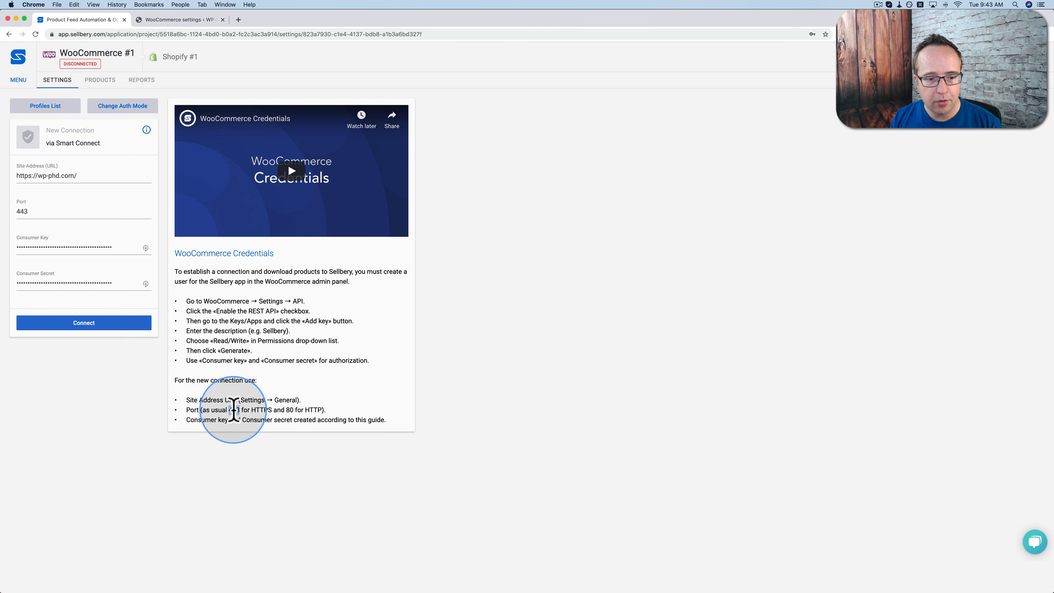
pyautogui.click(314, 412)
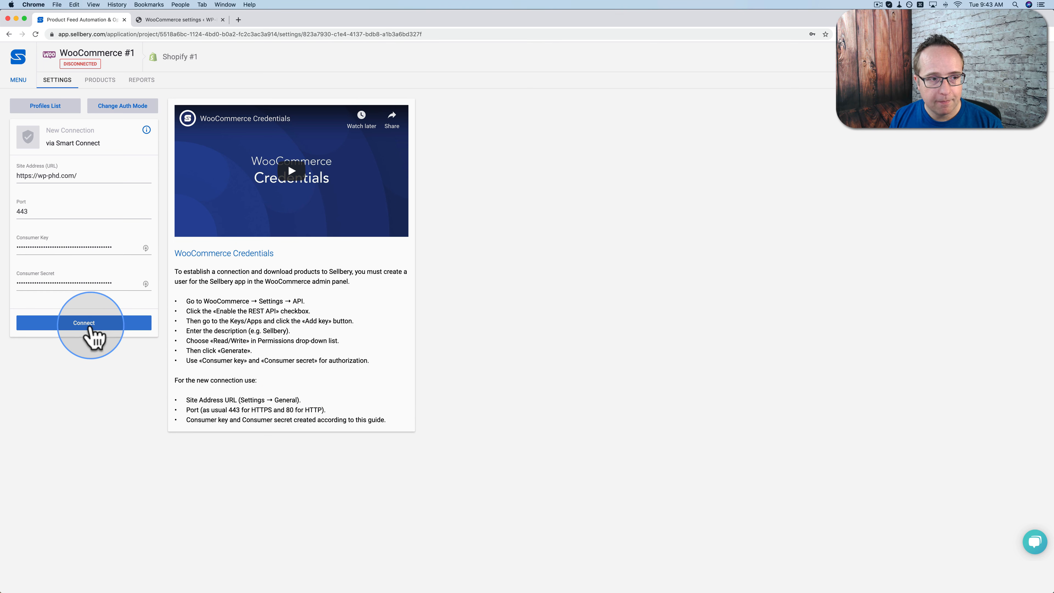
pyautogui.click(91, 328)
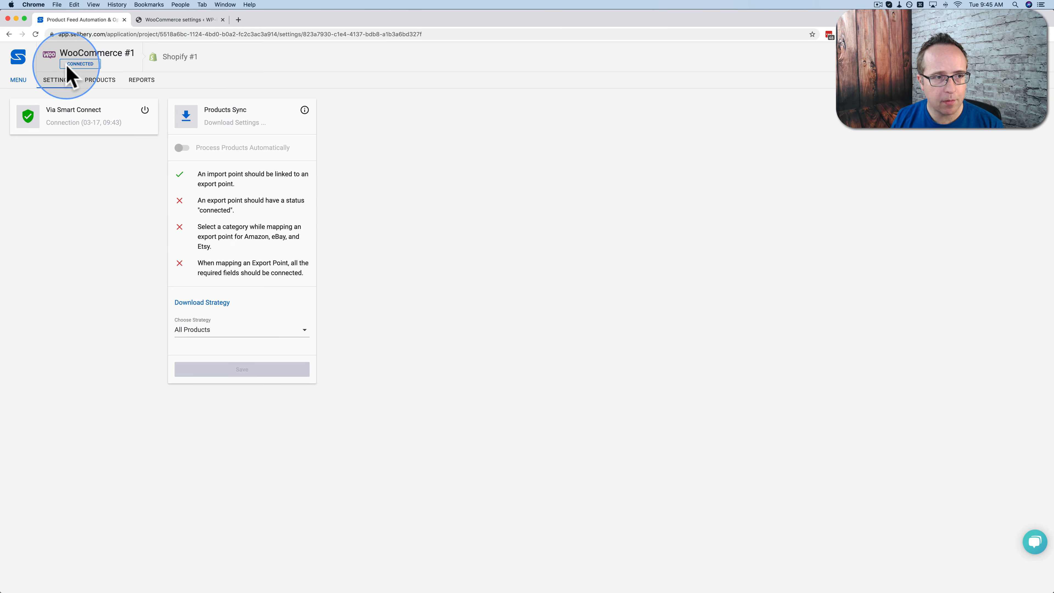
# - Check the products downloaded from WooCommerce and open the Shopify #1 connection settings
pyautogui.click(98, 82)
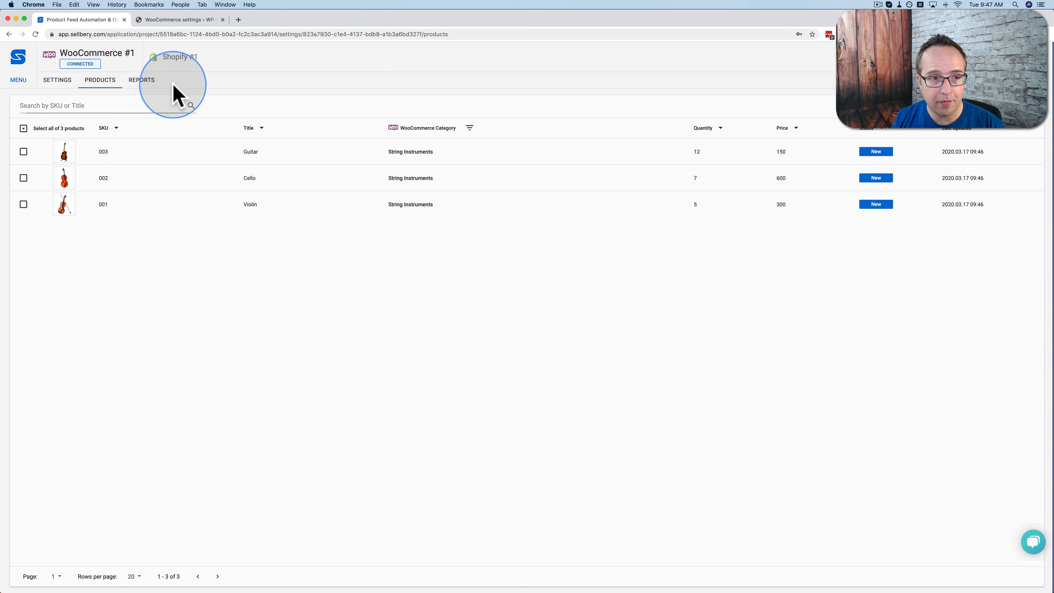
pyautogui.click(180, 58)
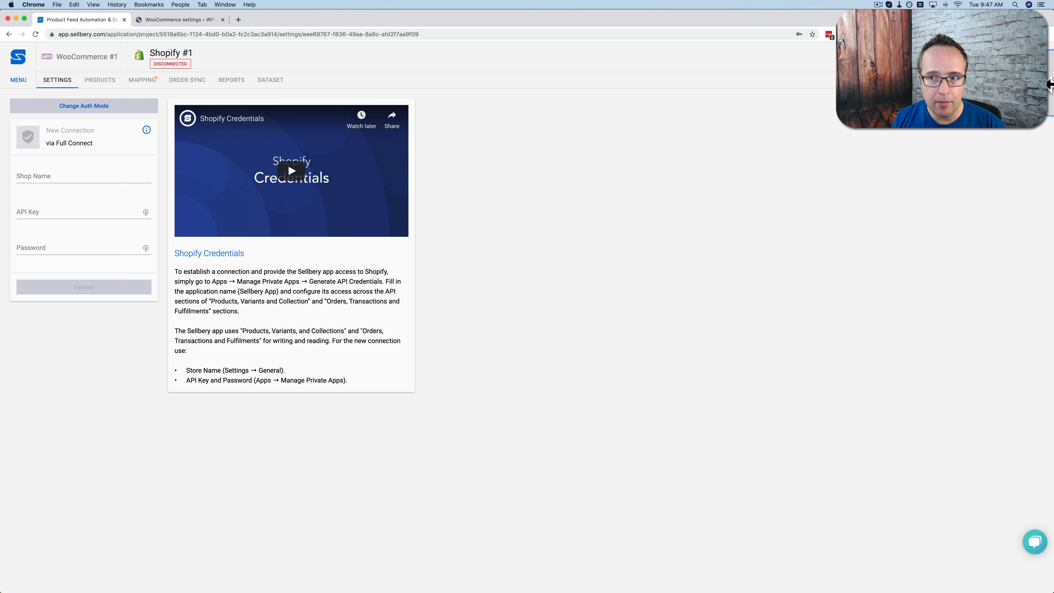
# - Reopen Shopify #1 from the project scheme and bring up its new connection form
pyautogui.click(1037, 57)
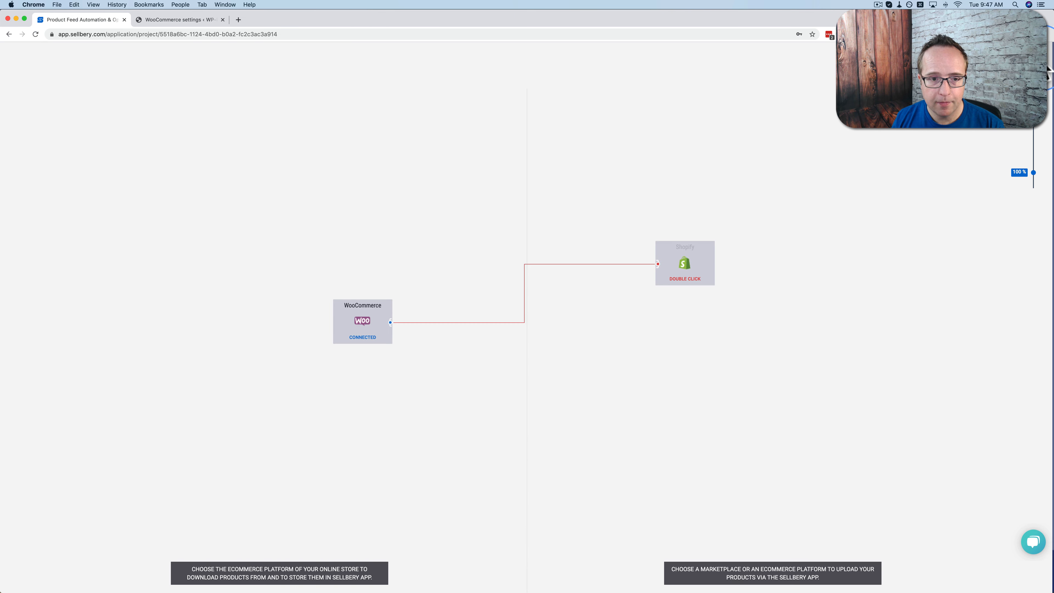
pyautogui.click(695, 274)
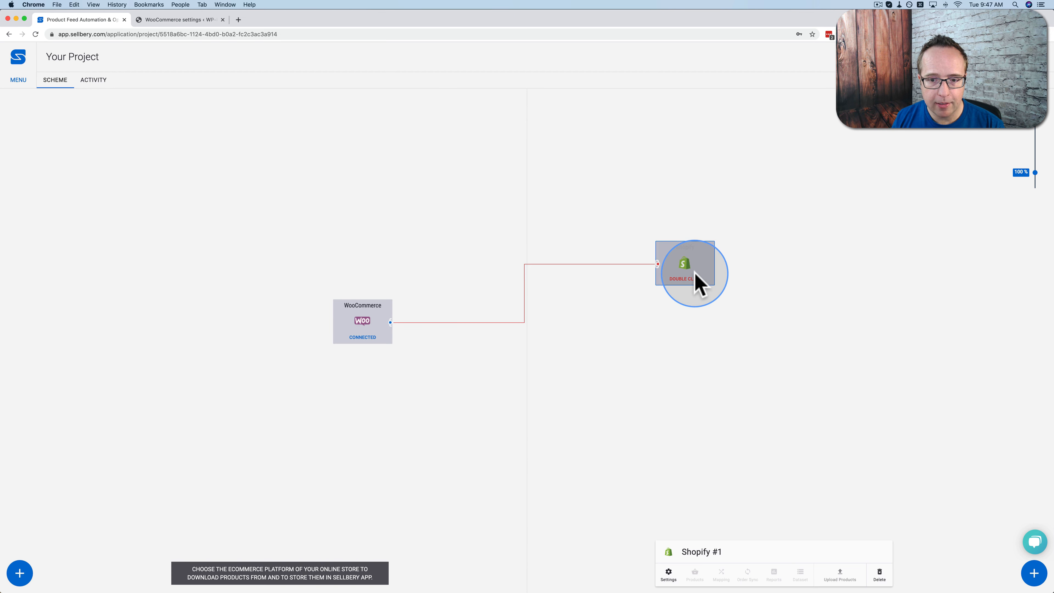
pyautogui.doubleClick(678, 277)
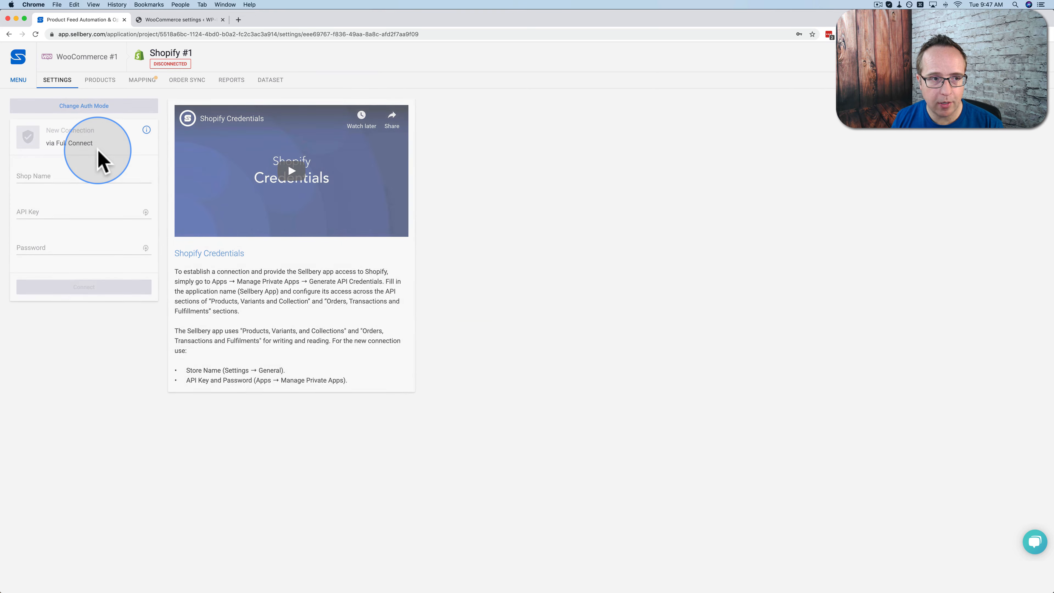
pyautogui.click(124, 58)
pyautogui.click(178, 57)
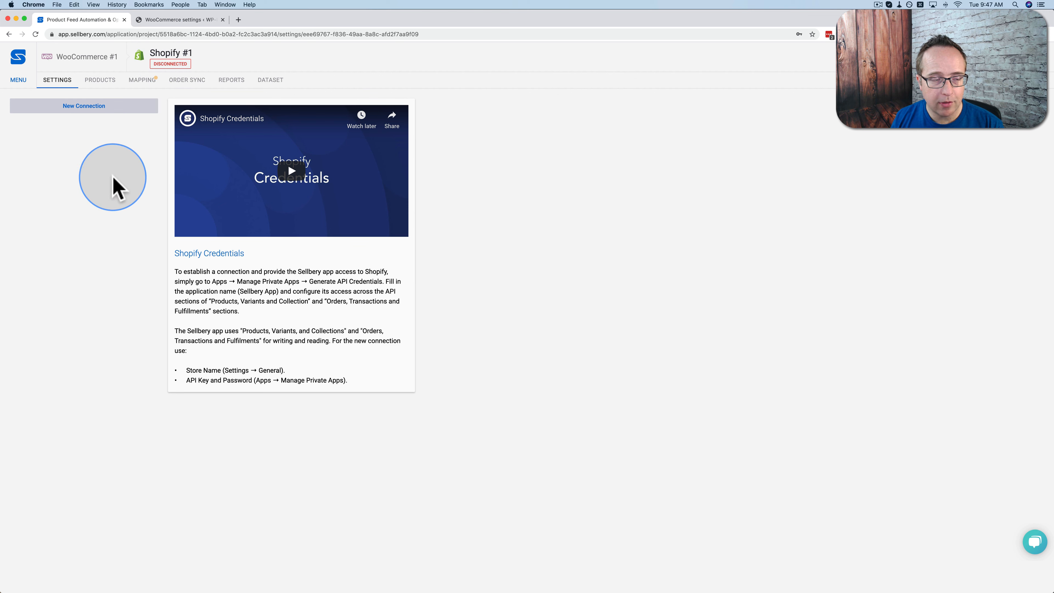
pyautogui.click(87, 106)
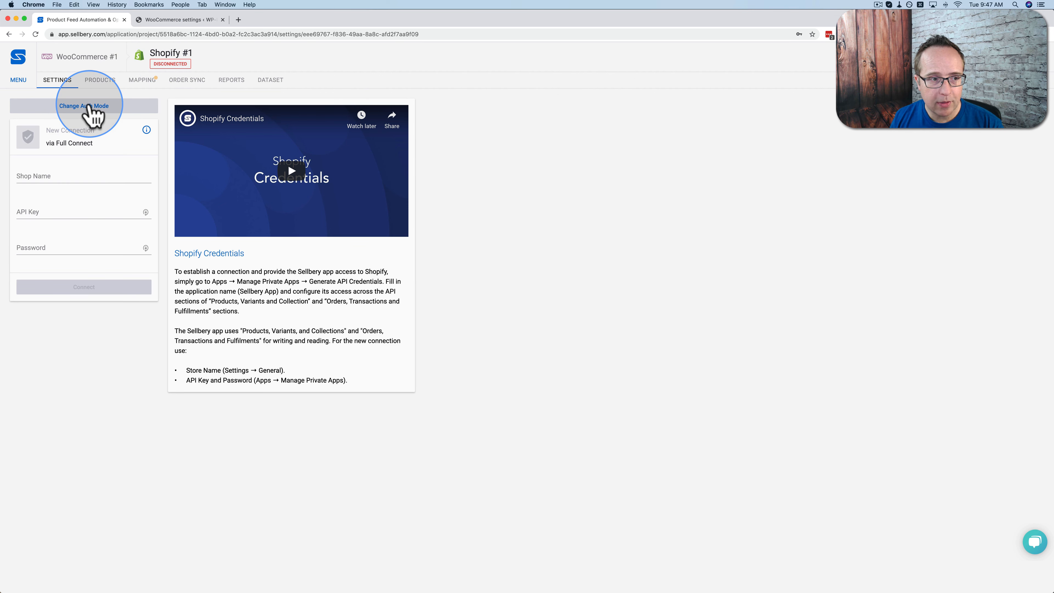
# - Enter wplearninglab.myshopify.com as the shop name of the new Shopify connection and check the API Key and Password fields
pyautogui.click(77, 179)
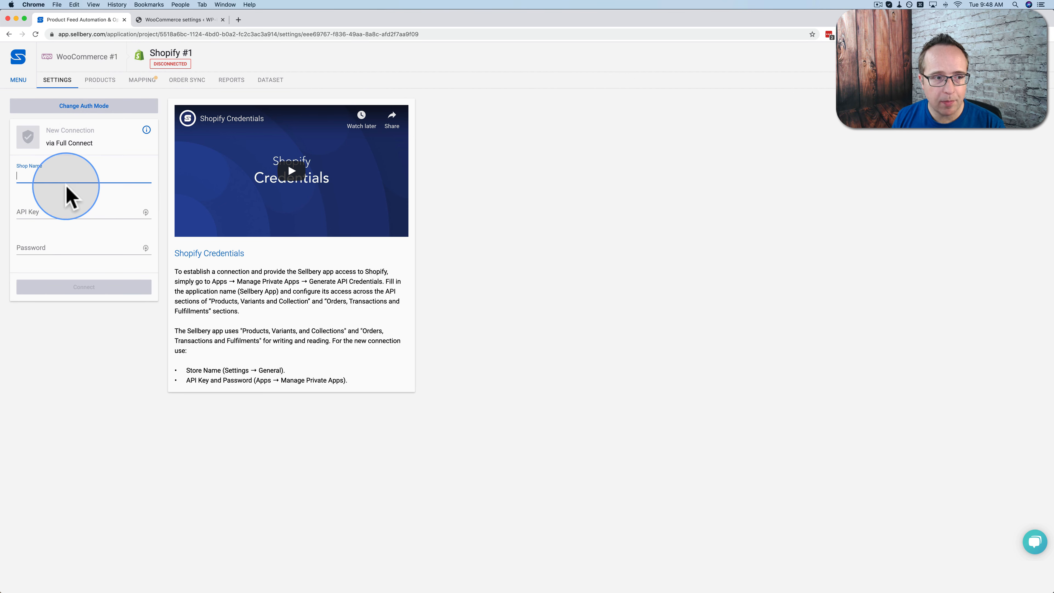
pyautogui.write('jw')
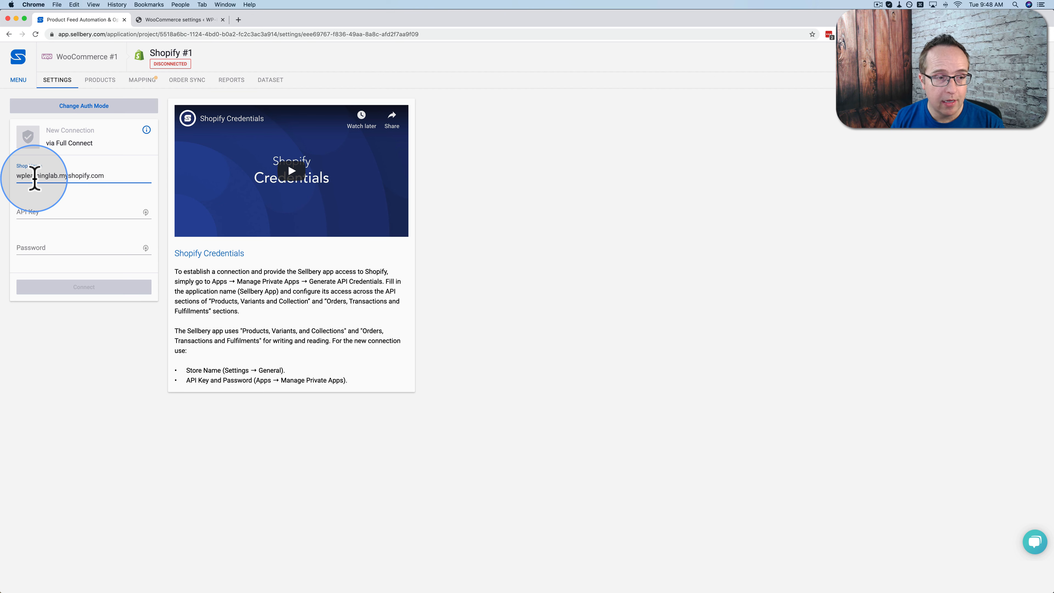
pyautogui.moveTo(57, 175); pyautogui.dragTo(109, 174)
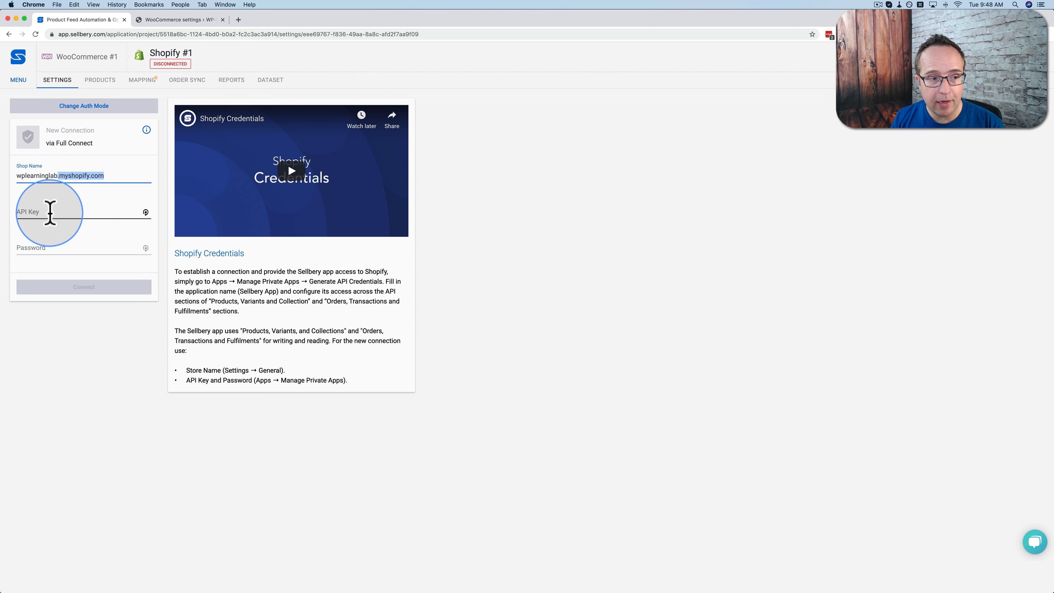
pyautogui.click(46, 213)
pyautogui.click(53, 250)
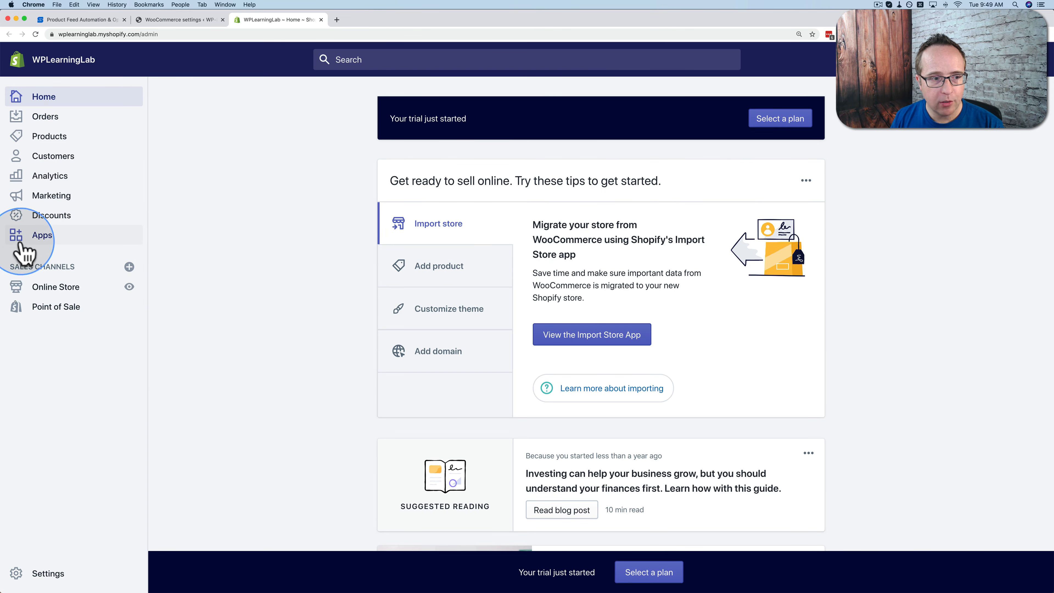
# - In the Shopify admin, open private app management and start creating a new private app
pyautogui.click(23, 246)
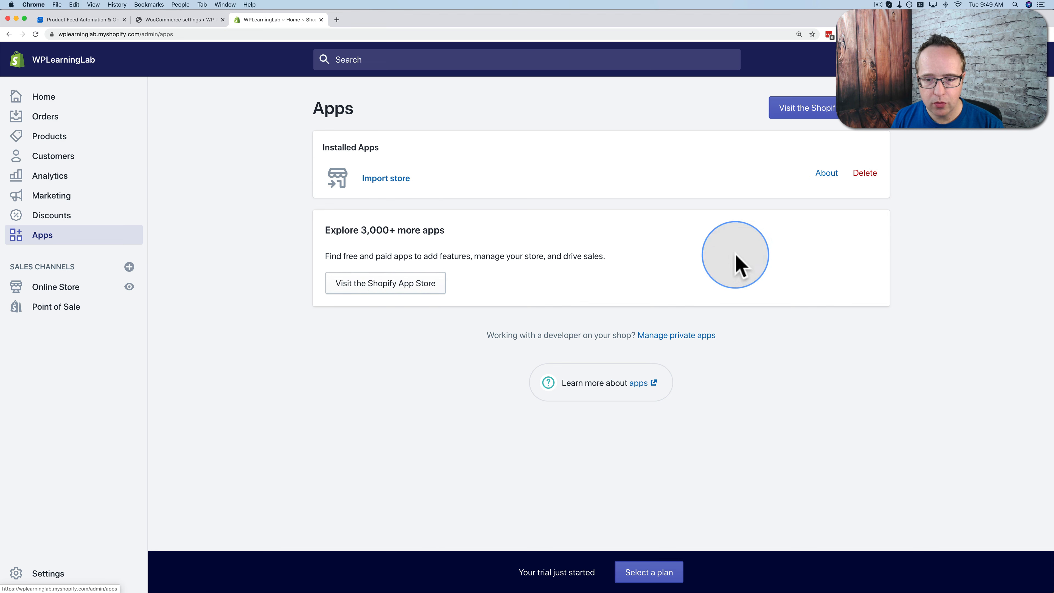
pyautogui.click(683, 336)
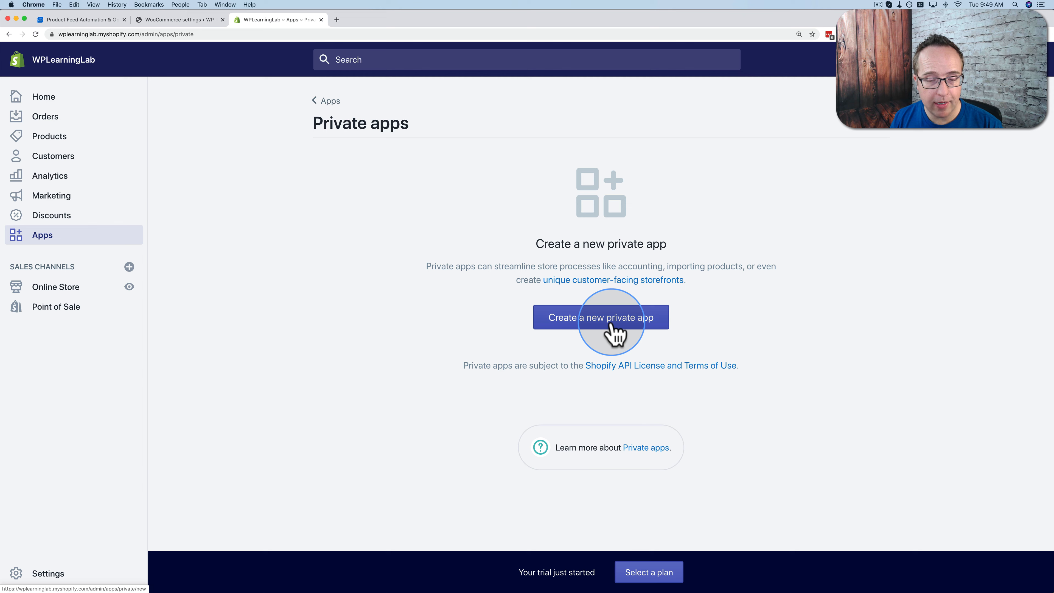
pyautogui.click(613, 330)
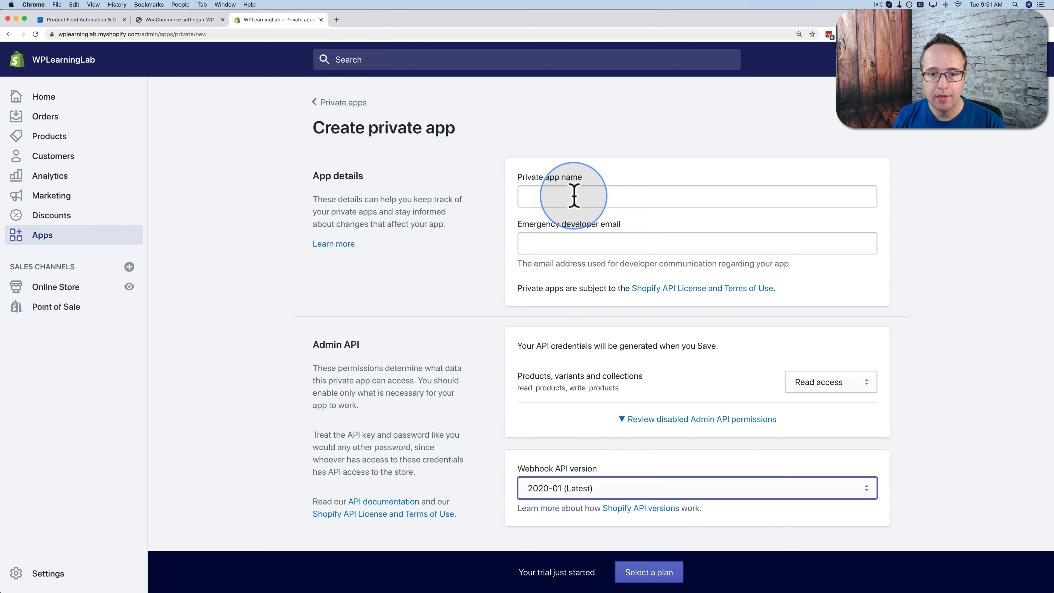
# - Name the private app Sellbery Connection and fill in the emergency developer email
pyautogui.click(574, 196)
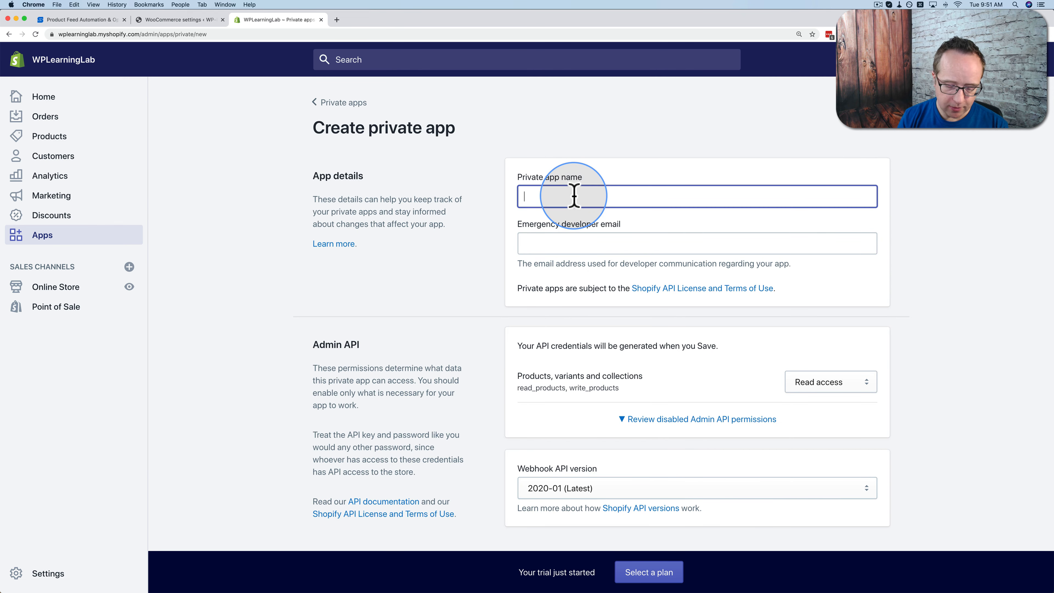
pyautogui.write('Sellbery Connection')
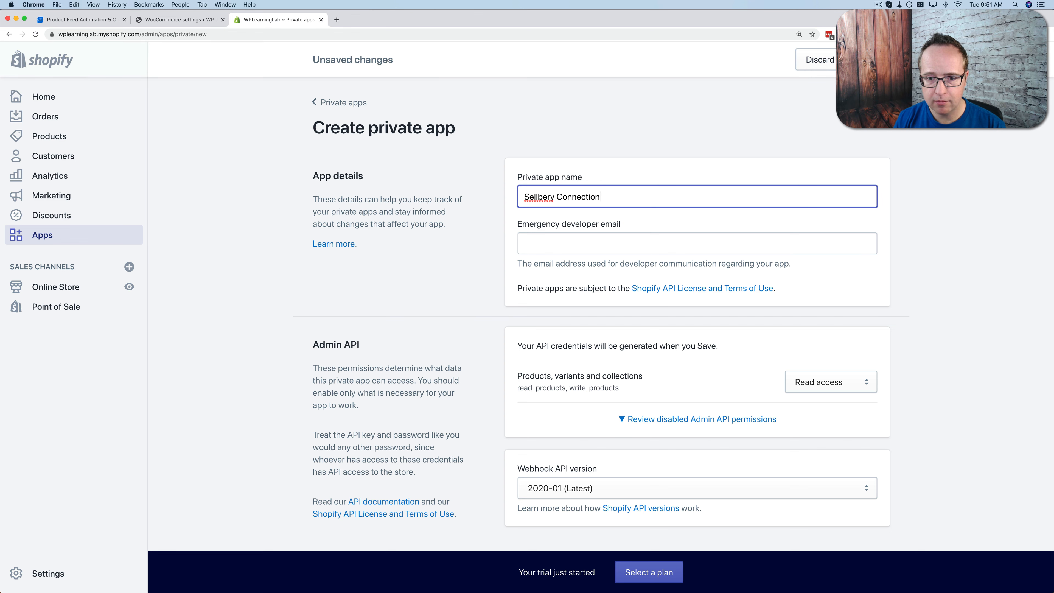
pyautogui.press('Tab')
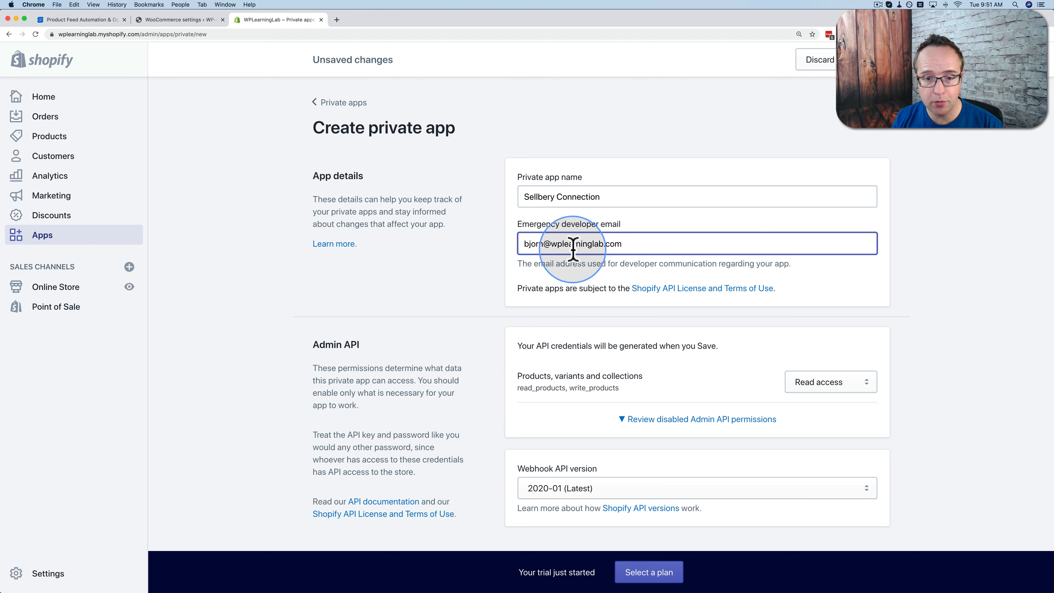
# - Reveal the disabled Admin API permissions and set Products, variants and collections to Read and write
pyautogui.scroll(-1, 500, 249)
pyautogui.scroll(-5, 500, 250)
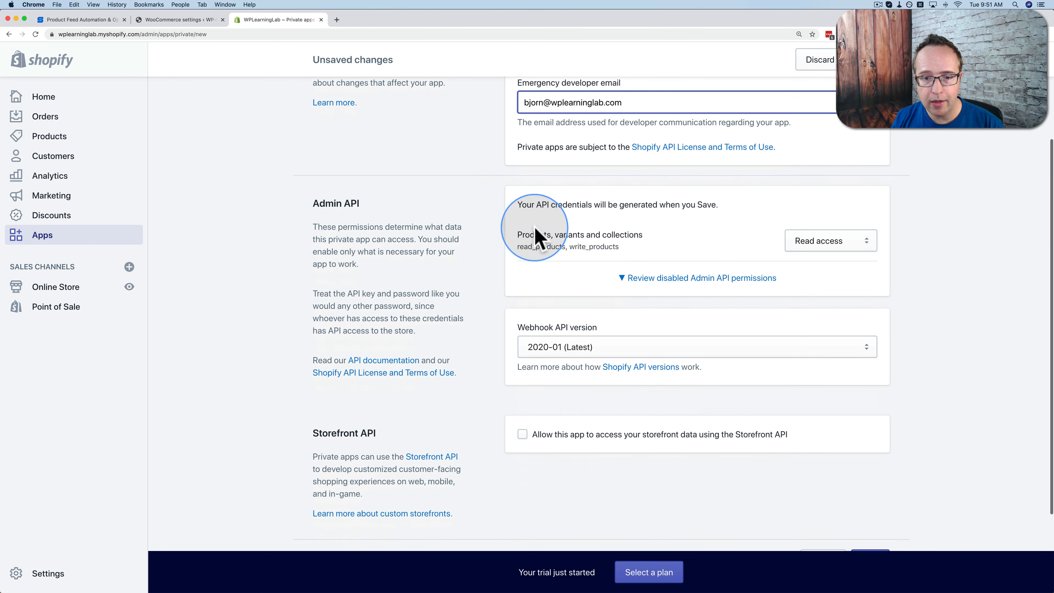
pyautogui.click(662, 279)
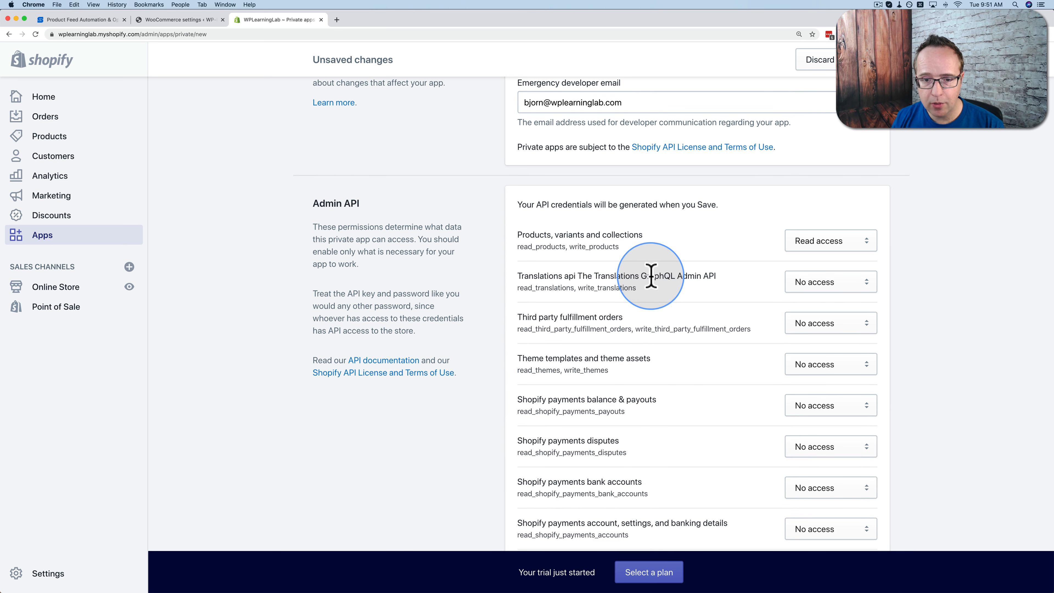
pyautogui.scroll(-1, 747, 240)
pyautogui.click(828, 212)
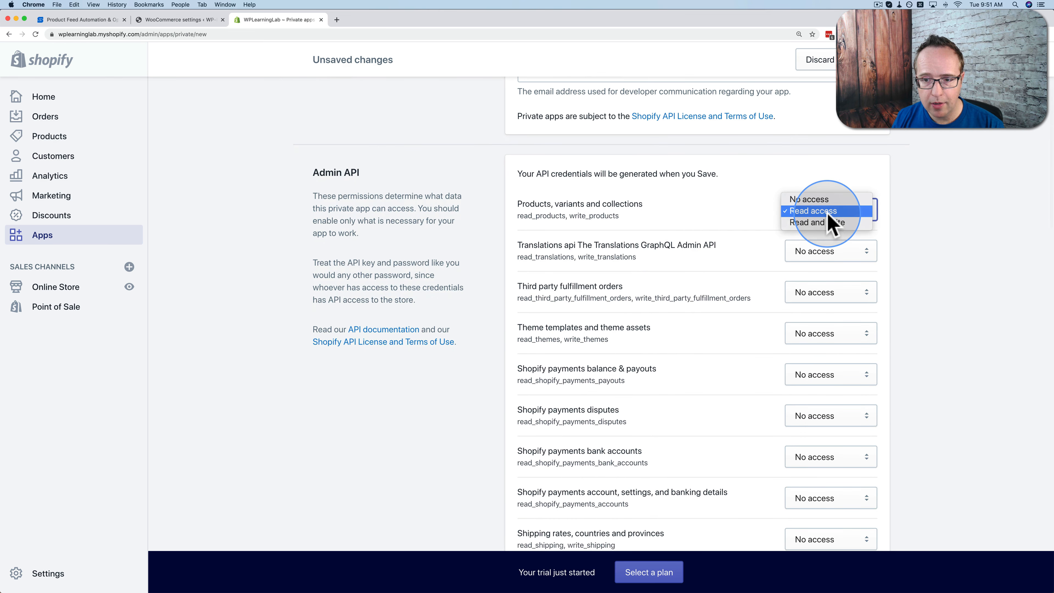
pyautogui.click(827, 222)
# - Set the Translations API, third party fulfillment orders, and theme templates and assets permissions to Read and write
pyautogui.click(820, 256)
pyautogui.click(817, 275)
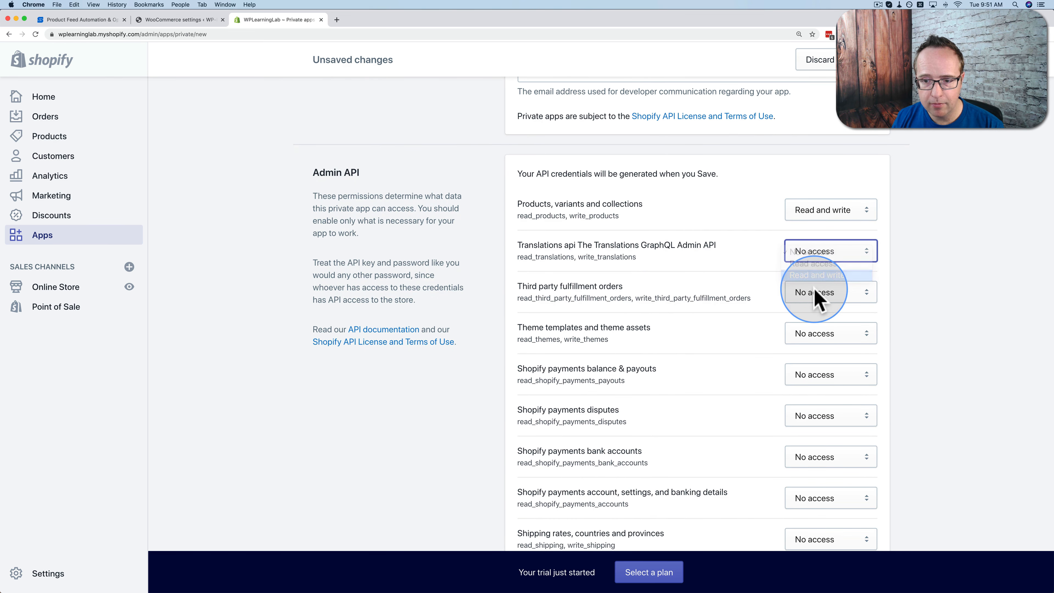
pyautogui.click(815, 293)
pyautogui.click(816, 315)
pyautogui.click(813, 335)
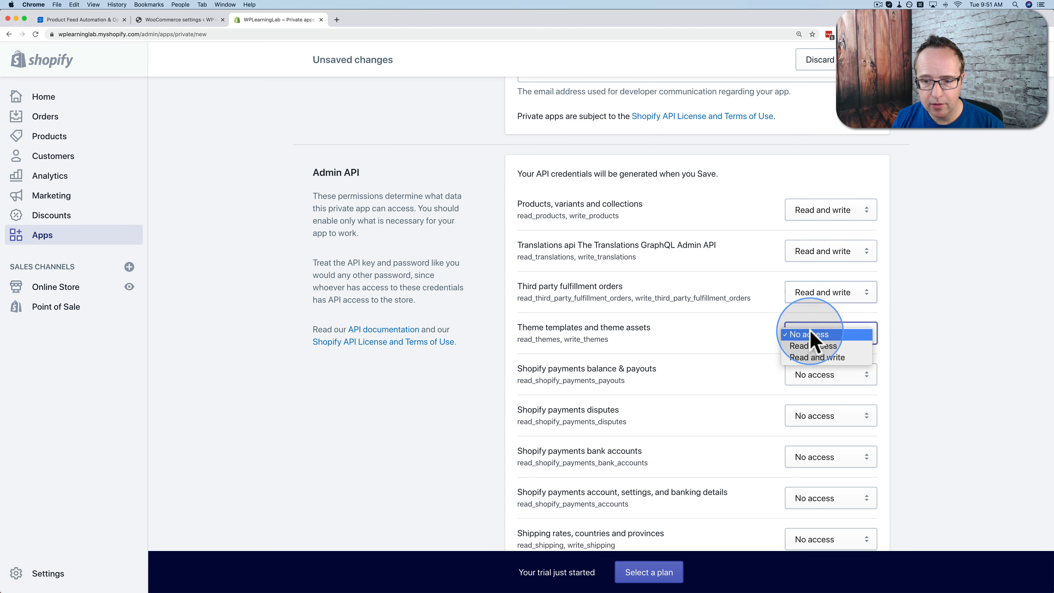
pyautogui.click(810, 358)
# - Give all Shopify payments permissions Read access, and set shipping rates and script tags to Read and write
pyautogui.scroll(-5, 807, 365)
pyautogui.click(817, 199)
pyautogui.click(817, 208)
pyautogui.click(815, 236)
pyautogui.click(816, 238)
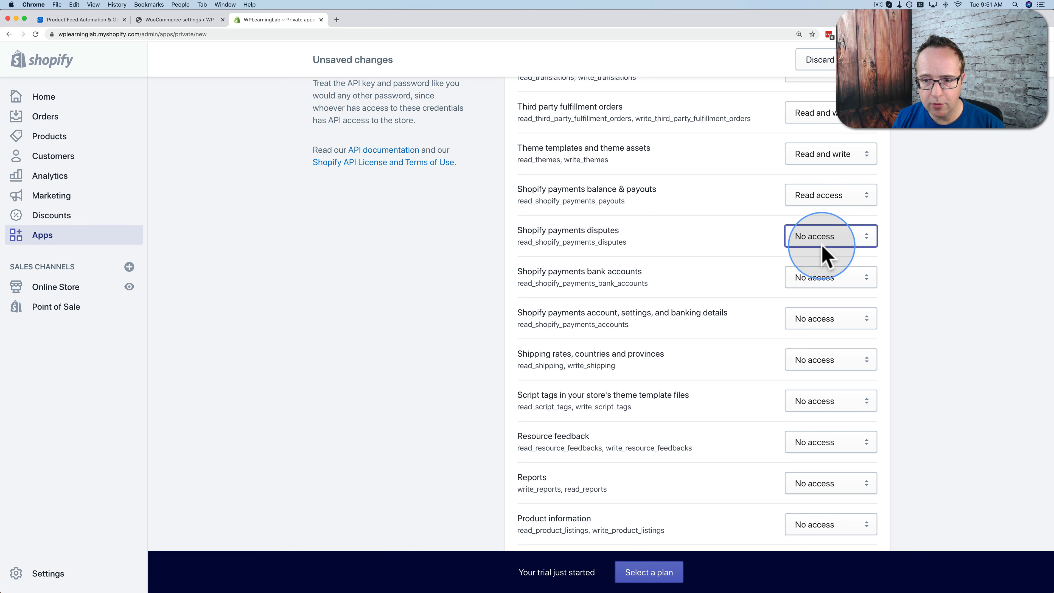
pyautogui.click(822, 248)
pyautogui.click(814, 249)
pyautogui.click(816, 277)
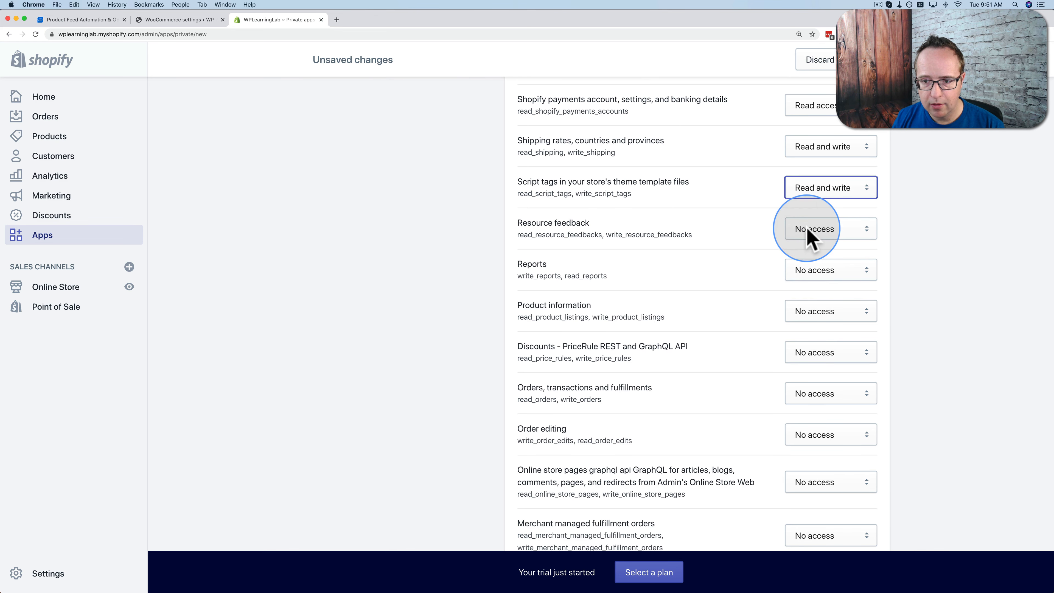
# - Set the Resource feedback, Reports, Product information and Discounts permissions to Read and write
pyautogui.click(809, 235)
pyautogui.click(812, 251)
pyautogui.click(807, 268)
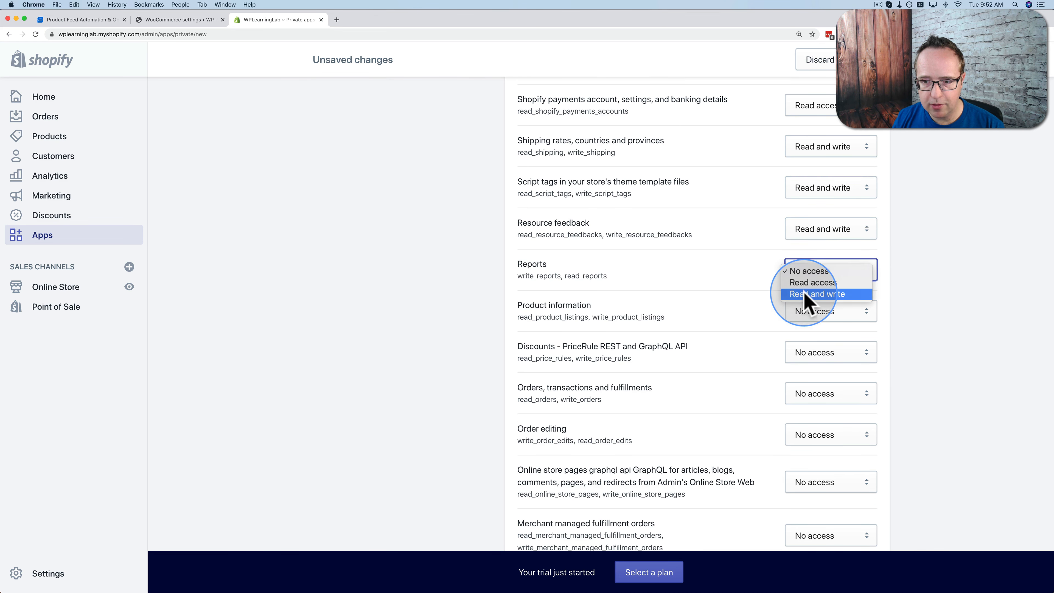
pyautogui.click(806, 294)
pyautogui.click(807, 312)
pyautogui.click(807, 335)
pyautogui.click(808, 354)
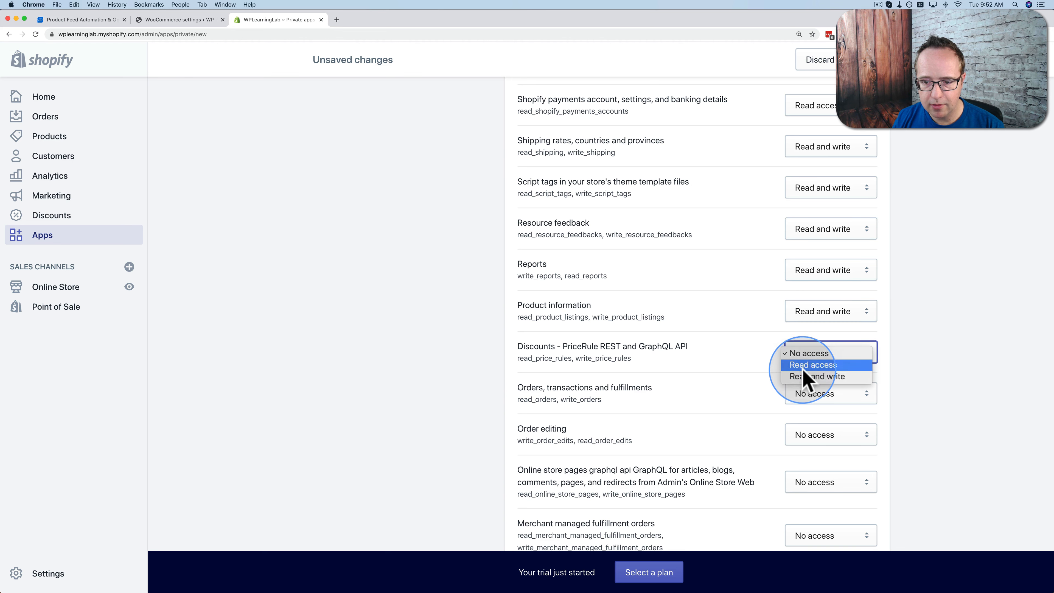
pyautogui.click(805, 376)
# - Set the Orders, transactions and fulfillments, Order editing, and Online store pages permissions to Read and write
pyautogui.scroll(-4, 810, 249)
pyautogui.click(810, 234)
pyautogui.click(809, 256)
pyautogui.click(812, 274)
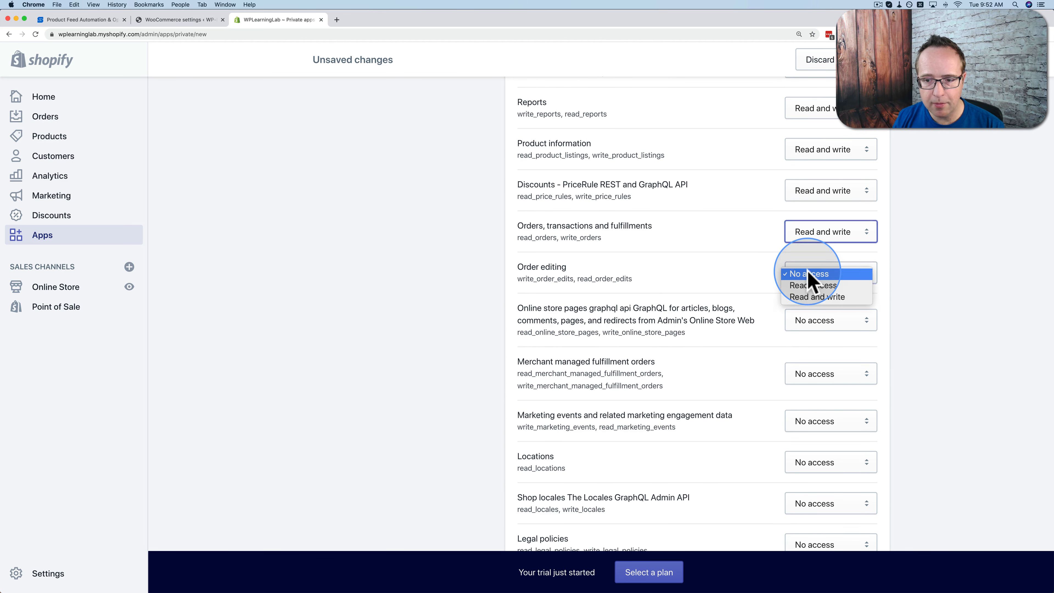
pyautogui.click(813, 296)
pyautogui.click(809, 320)
pyautogui.click(810, 344)
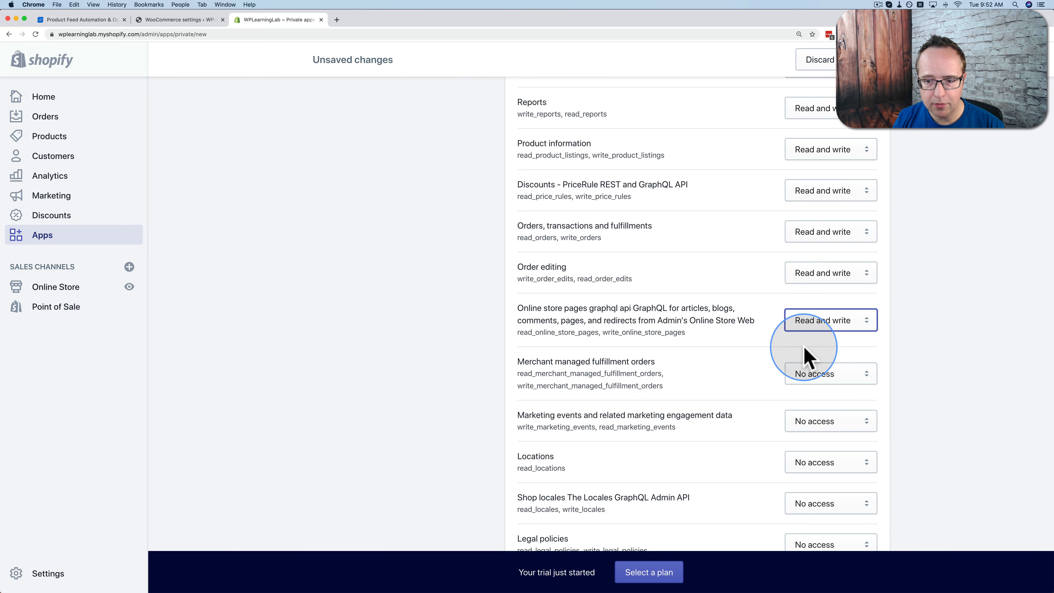
# - Set Merchant managed fulfillment orders and Marketing events to Read and write, and give Locations Read access
pyautogui.scroll(-5, 808, 358)
pyautogui.click(814, 219)
pyautogui.click(814, 243)
pyautogui.click(816, 266)
pyautogui.click(808, 286)
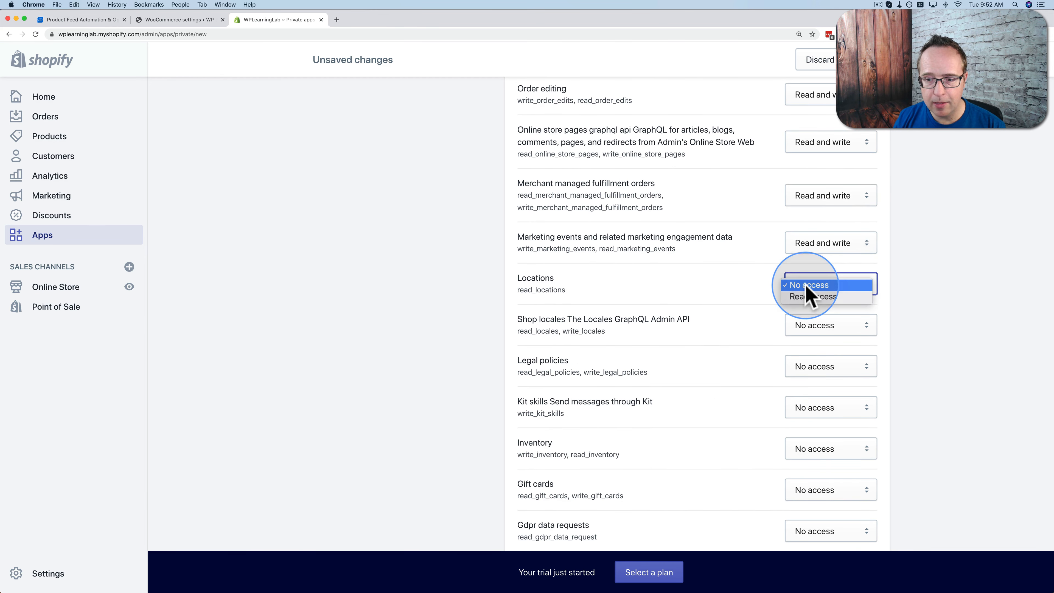
pyautogui.click(812, 296)
# - Set the Shop locales and Legal policies permissions to Read and write
pyautogui.click(810, 325)
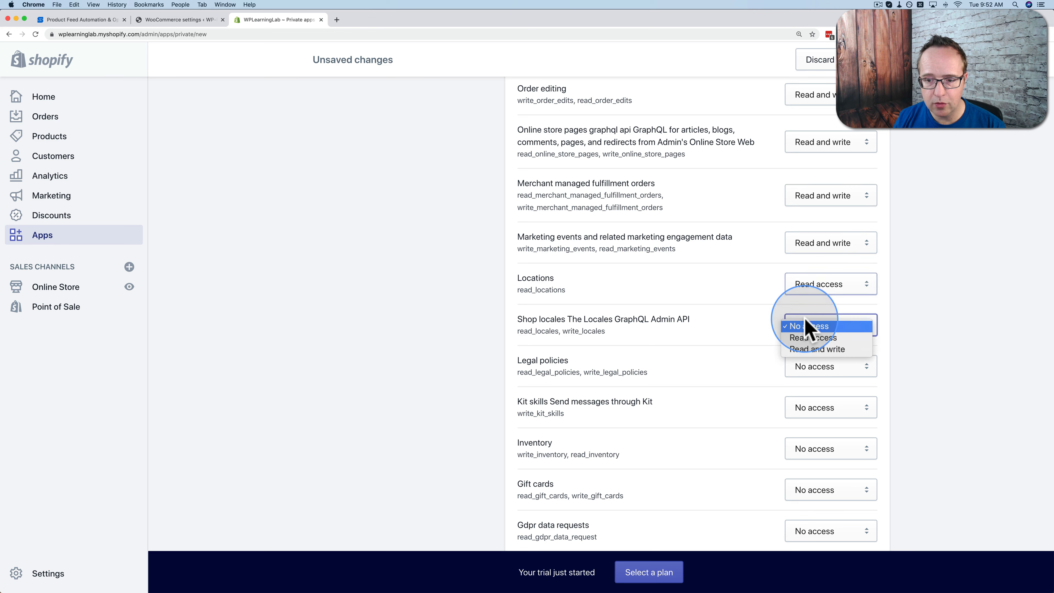
pyautogui.click(814, 350)
pyautogui.scroll(-5, 807, 366)
pyautogui.click(818, 151)
pyautogui.click(816, 169)
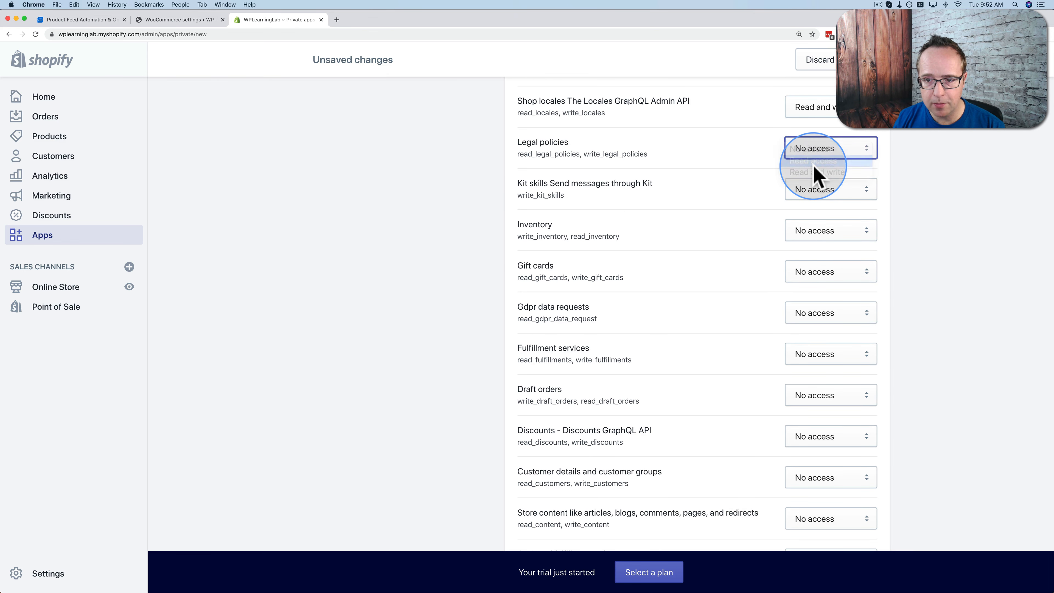
pyautogui.click(818, 166)
pyautogui.click(817, 172)
# - Set the Kit skills permission to Read and write and open the access options for Inventory
pyautogui.click(809, 189)
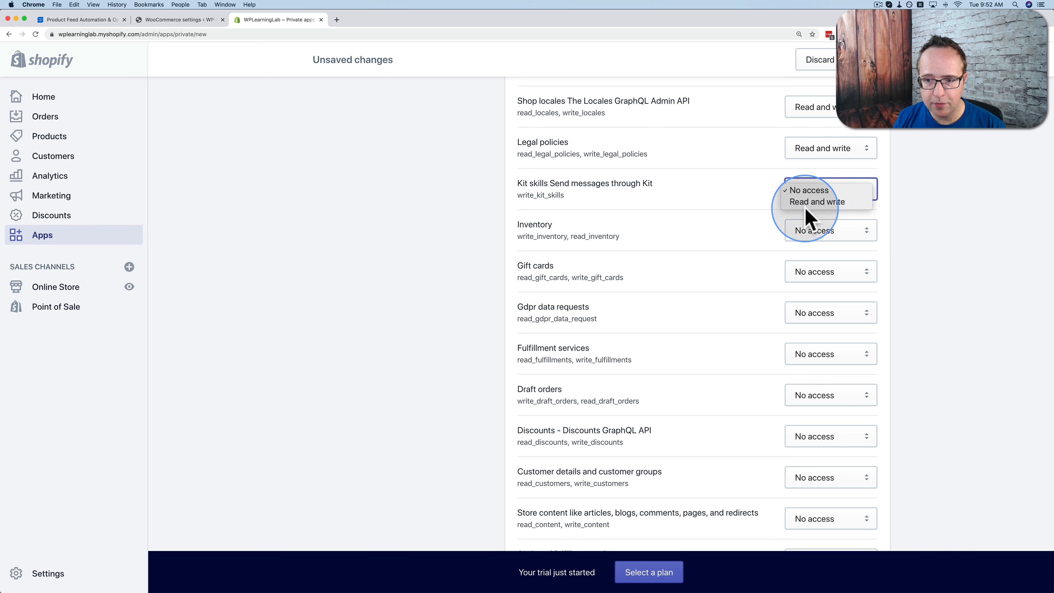
pyautogui.click(813, 203)
pyautogui.click(812, 233)
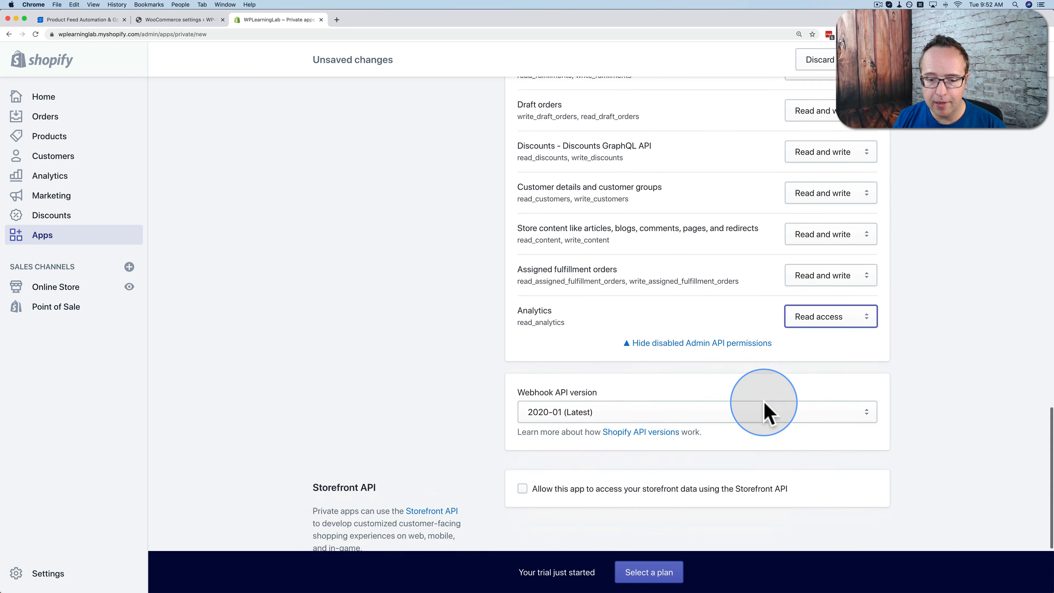
# - Allow the app to access storefront data using the Storefront API, then save and confirm creating the private app
pyautogui.scroll(-4, 766, 411)
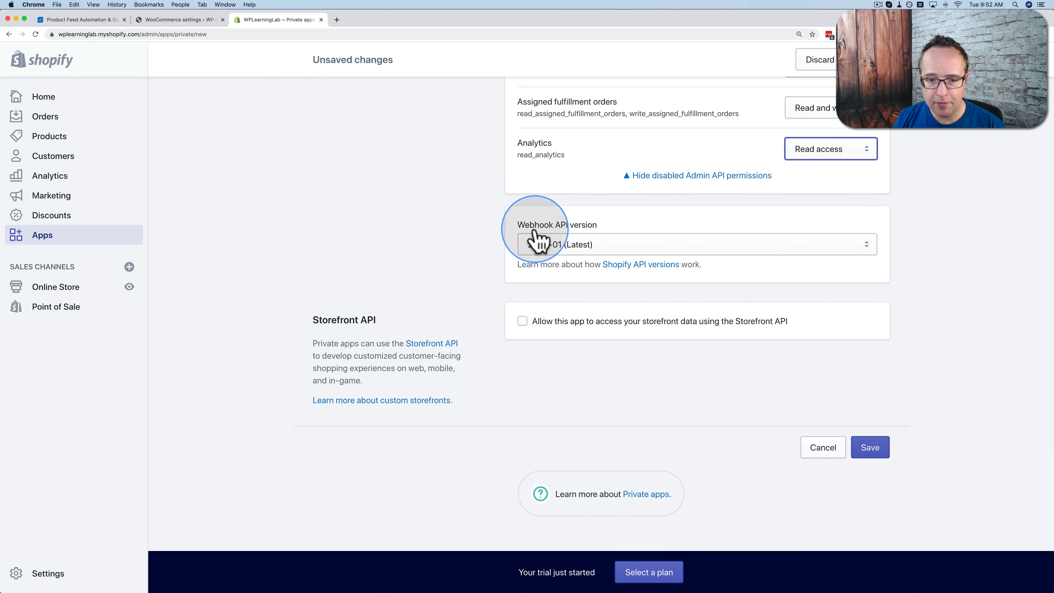
pyautogui.click(524, 326)
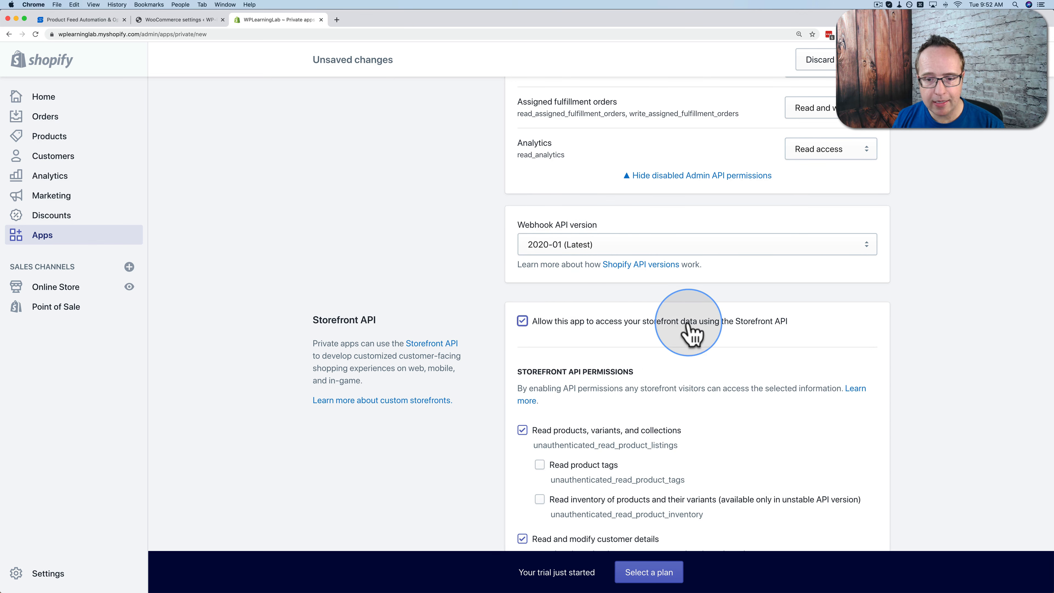
pyautogui.scroll(-5, 594, 332)
pyautogui.scroll(-3, 593, 332)
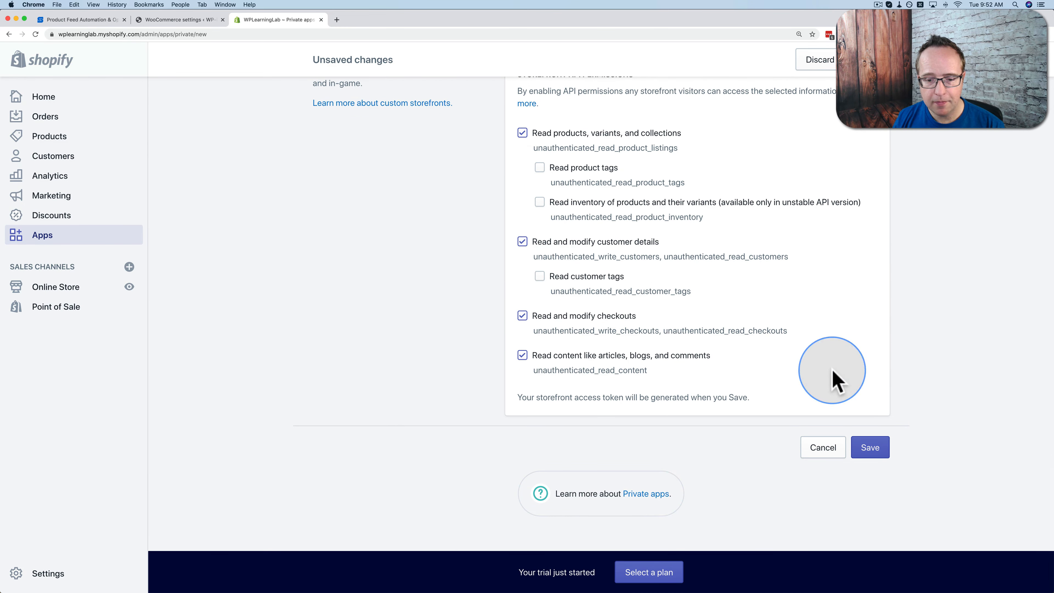
pyautogui.click(870, 448)
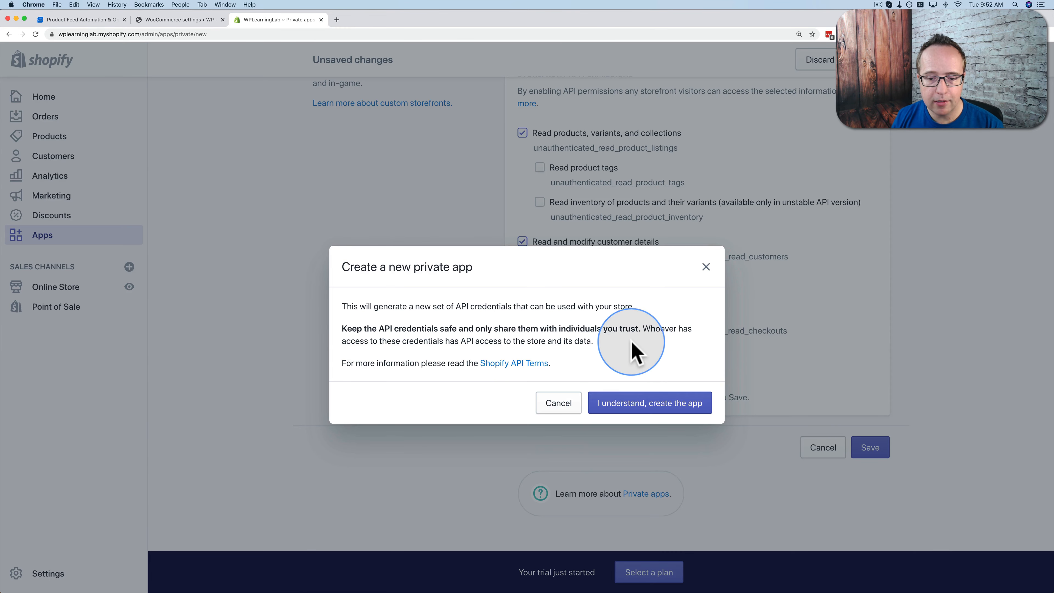
pyautogui.click(681, 404)
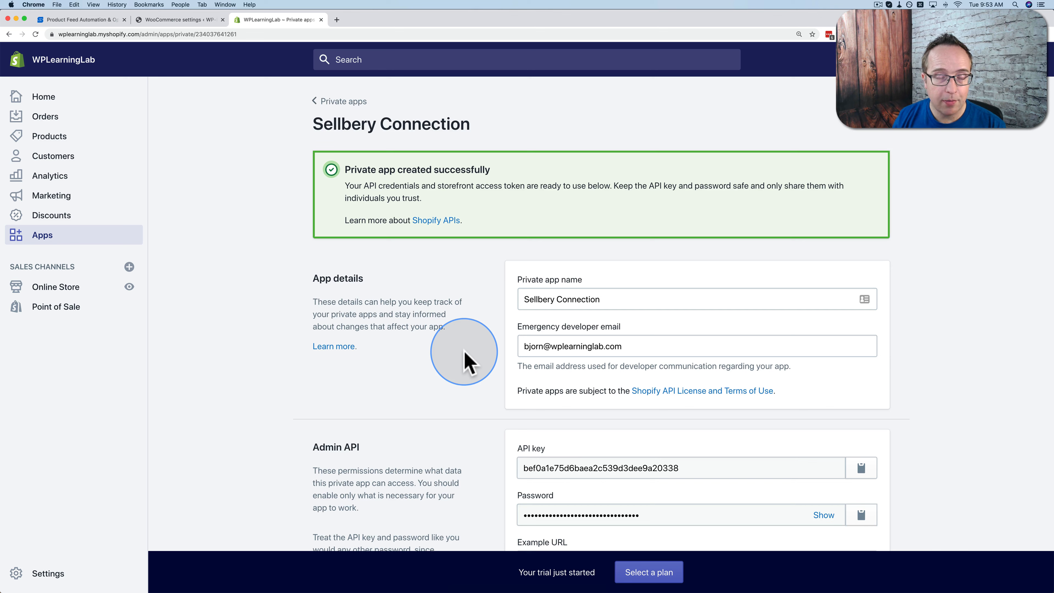
# - Copy the private app's API key from Shopify and paste it into the API Key field of Sellbery's Shopify connection
pyautogui.click(179, 20)
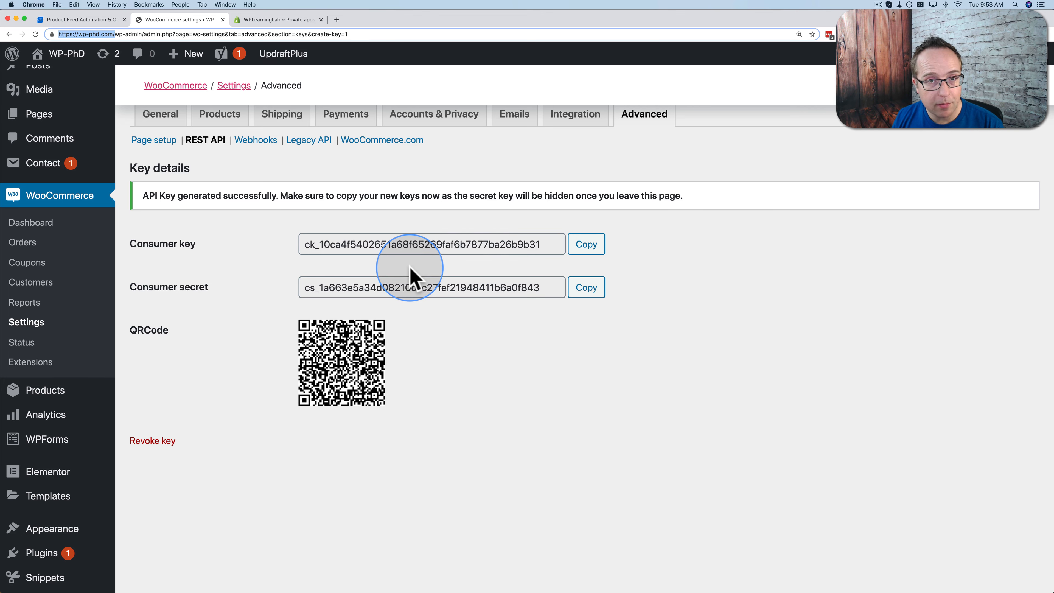
pyautogui.click(296, 20)
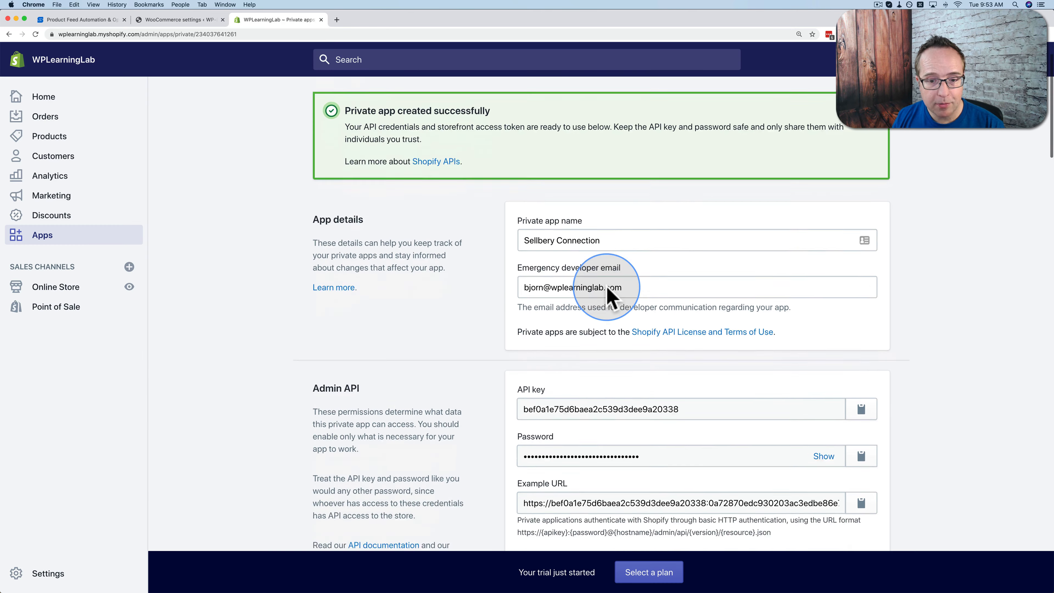
pyautogui.scroll(-5, 608, 290)
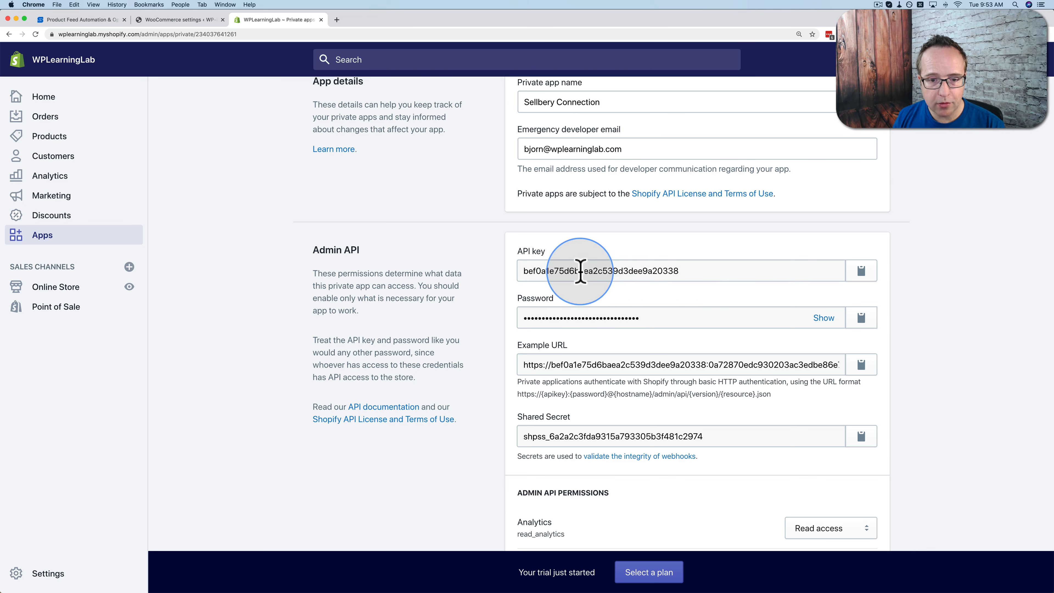
pyautogui.click(861, 272)
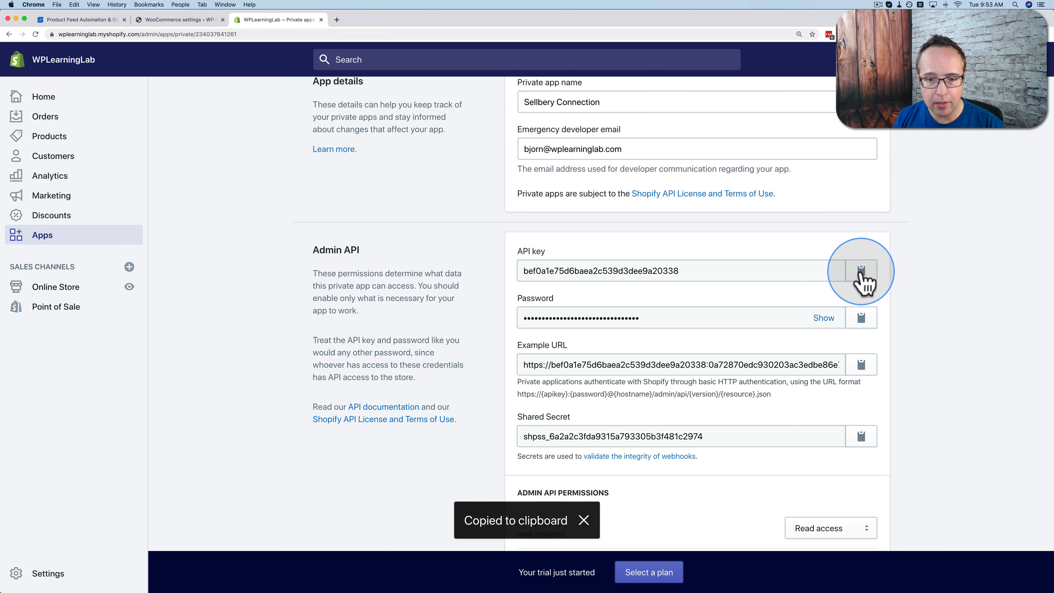
pyautogui.click(67, 19)
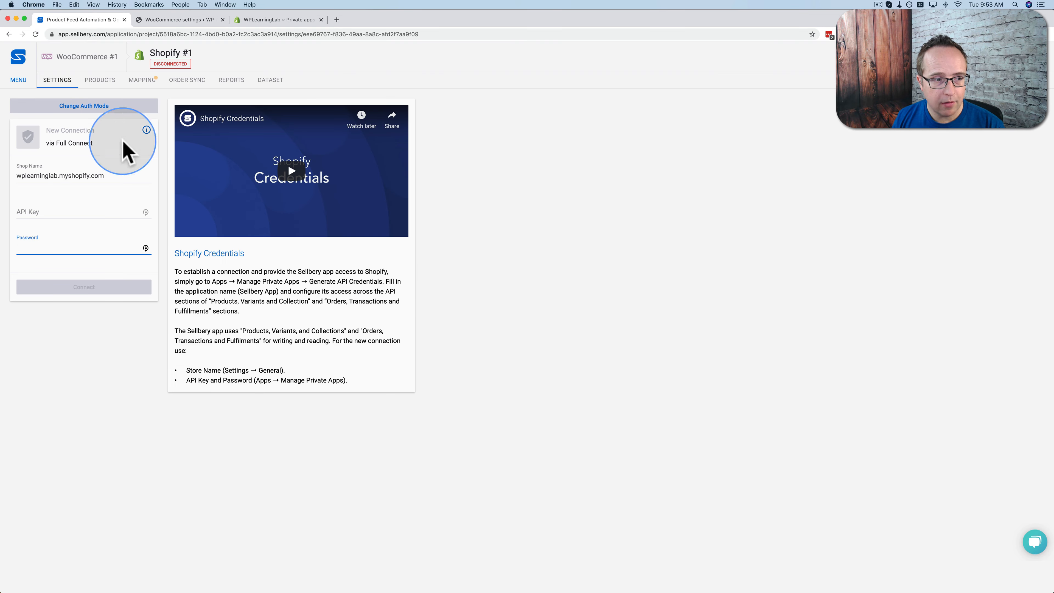
pyautogui.click(62, 212)
pyautogui.press('super+v')
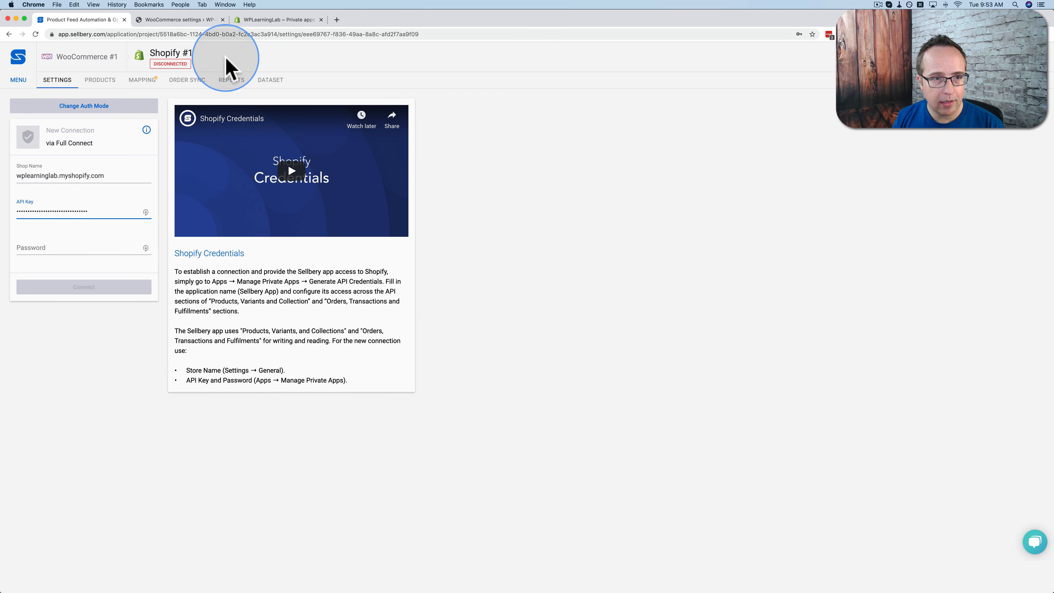
# - Copy the private app's password from Shopify into the Password field of Sellbery's Shopify connection and connect the store
pyautogui.click(266, 19)
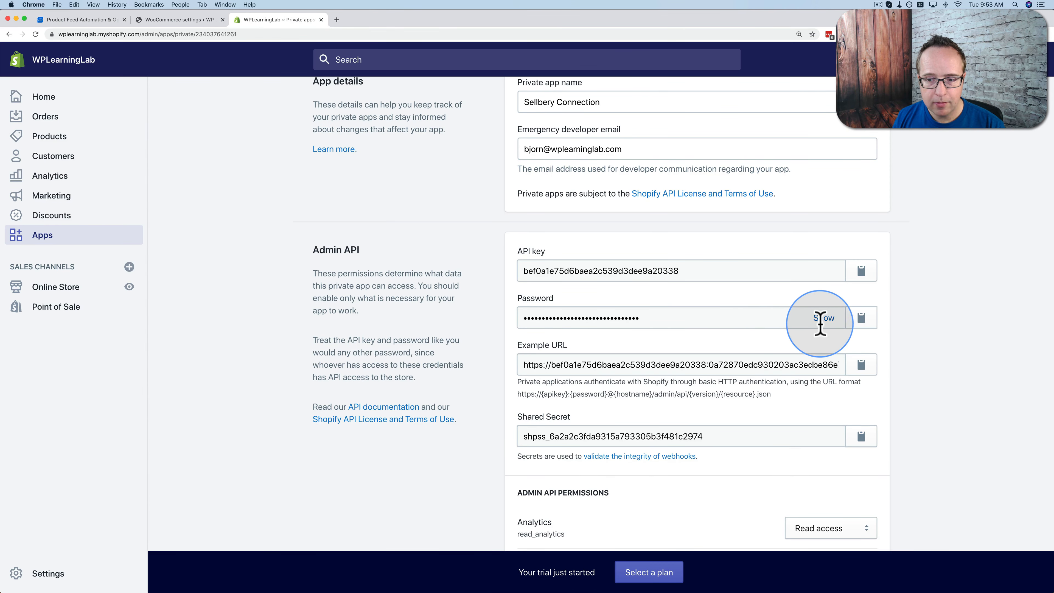
pyautogui.click(861, 319)
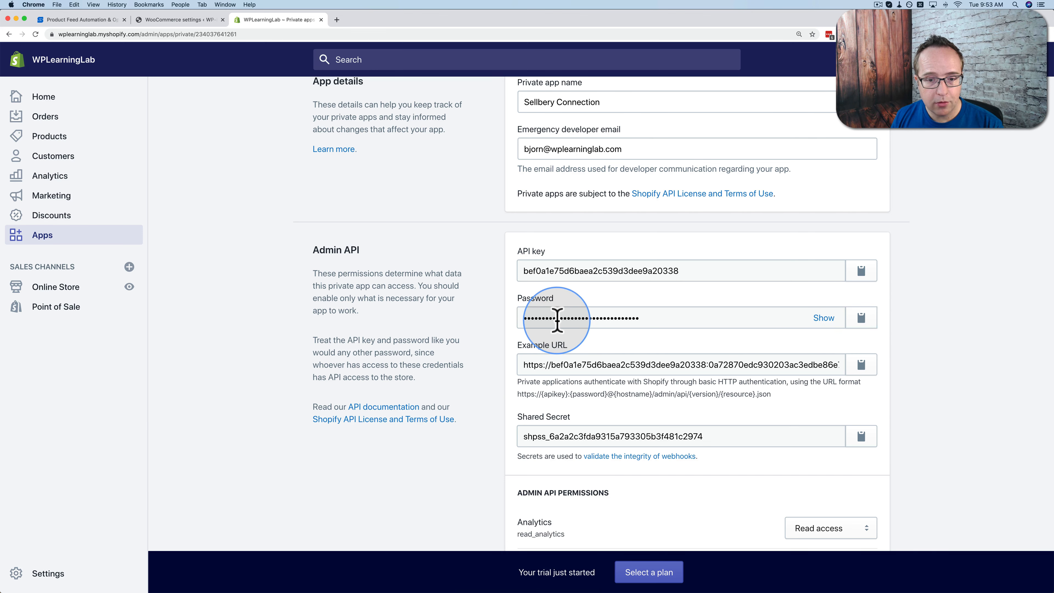
pyautogui.click(99, 19)
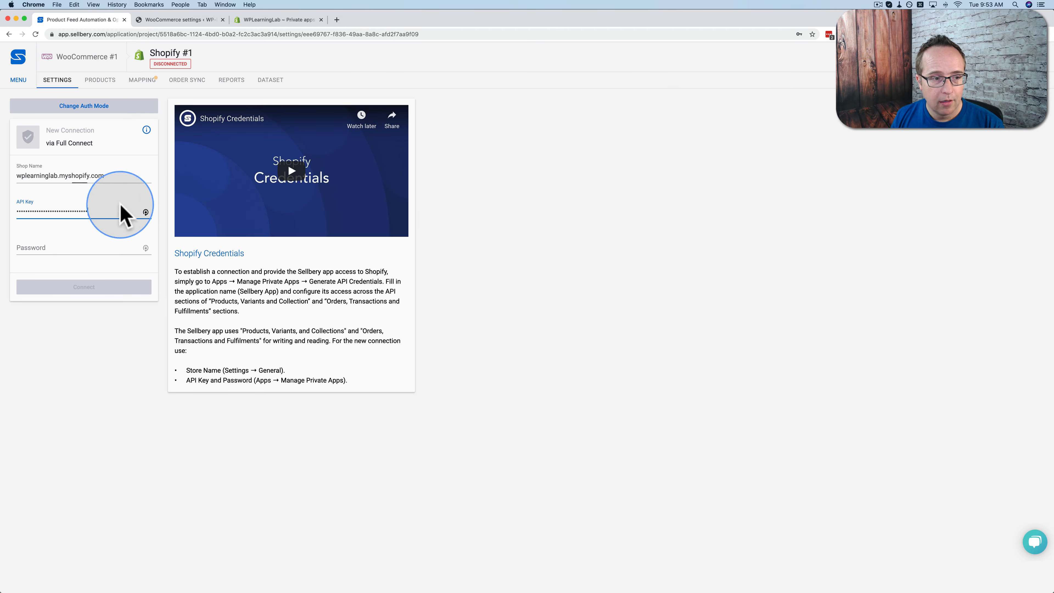
pyautogui.click(84, 251)
pyautogui.press('super+v')
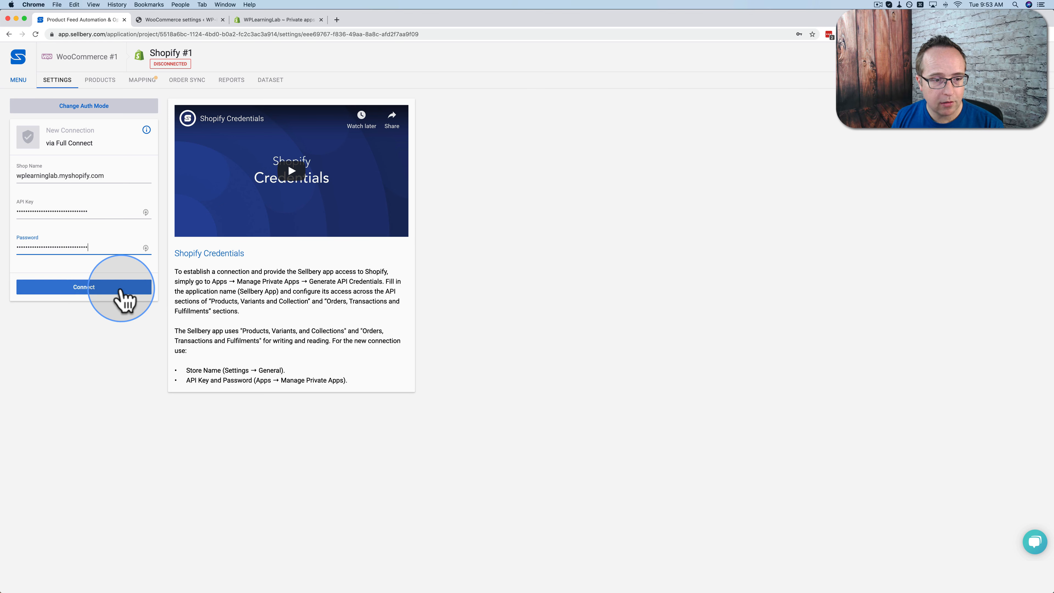
pyautogui.click(122, 291)
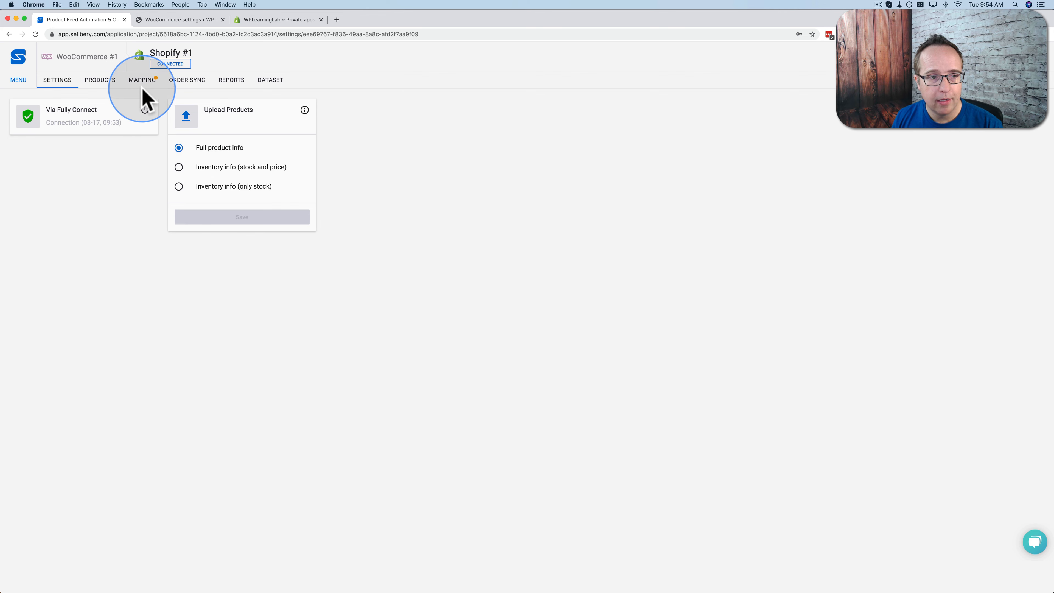
# - Check the Shopify export point's product list in Sellbery and the products page in the Shopify store
pyautogui.click(102, 83)
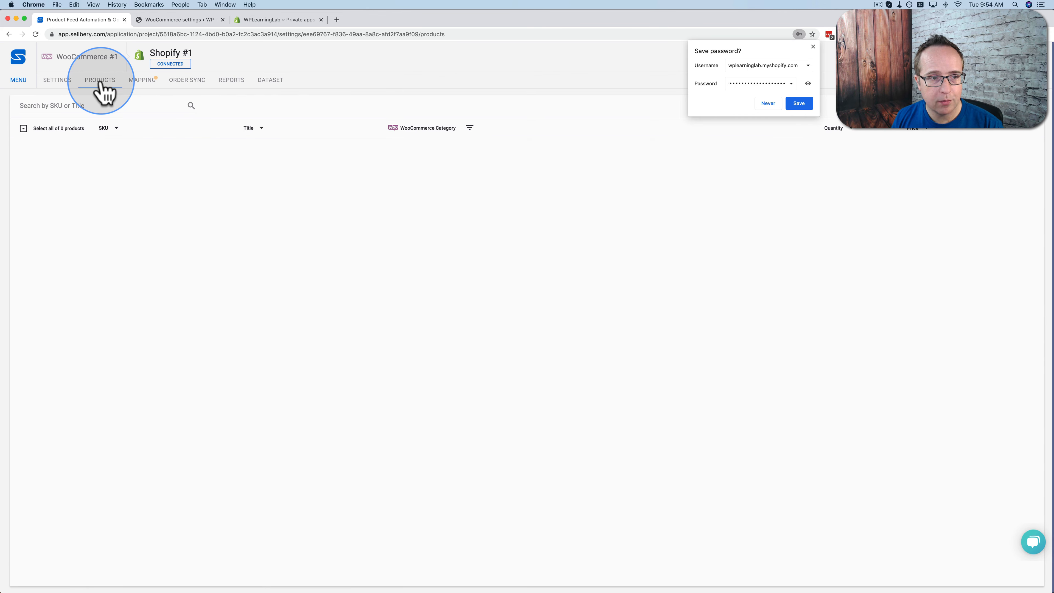
pyautogui.click(274, 21)
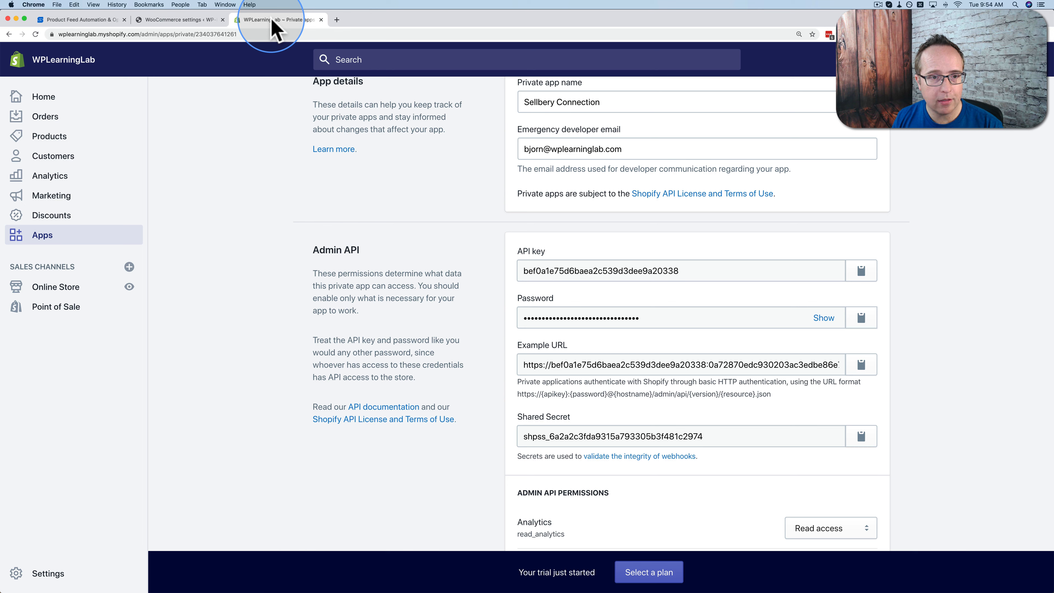
pyautogui.click(51, 138)
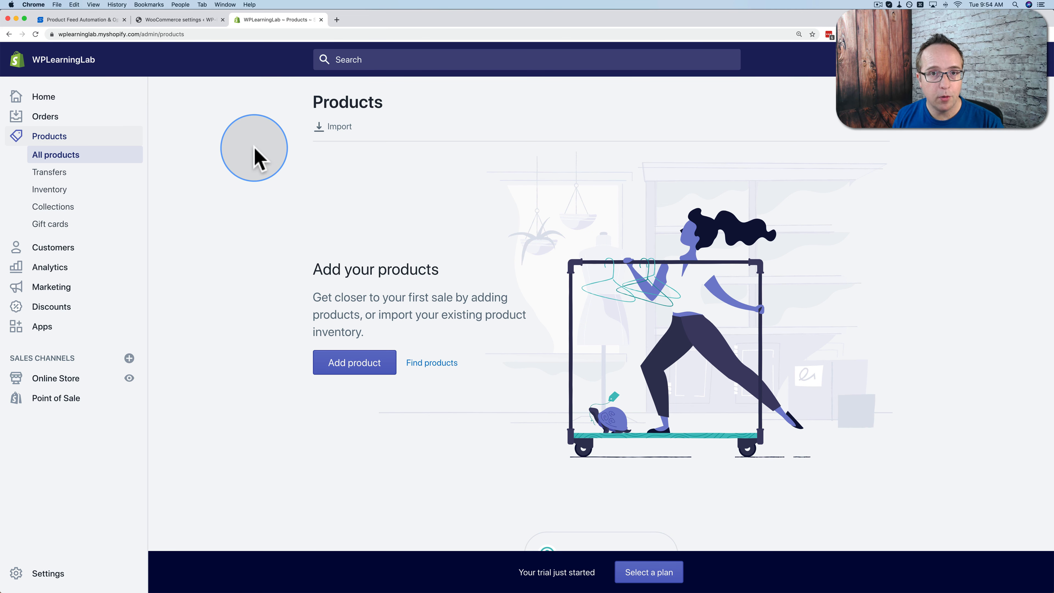
# - Switch back to Sellbery and check the Shopify mapping page and the WooCommerce #1 settings
pyautogui.click(85, 20)
pyautogui.click(141, 81)
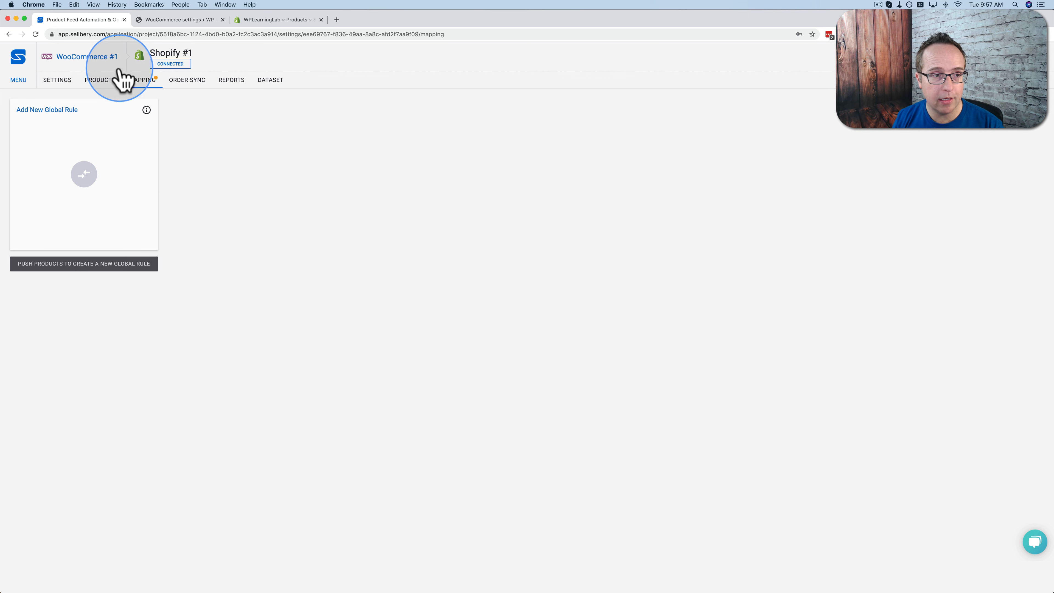
pyautogui.click(102, 62)
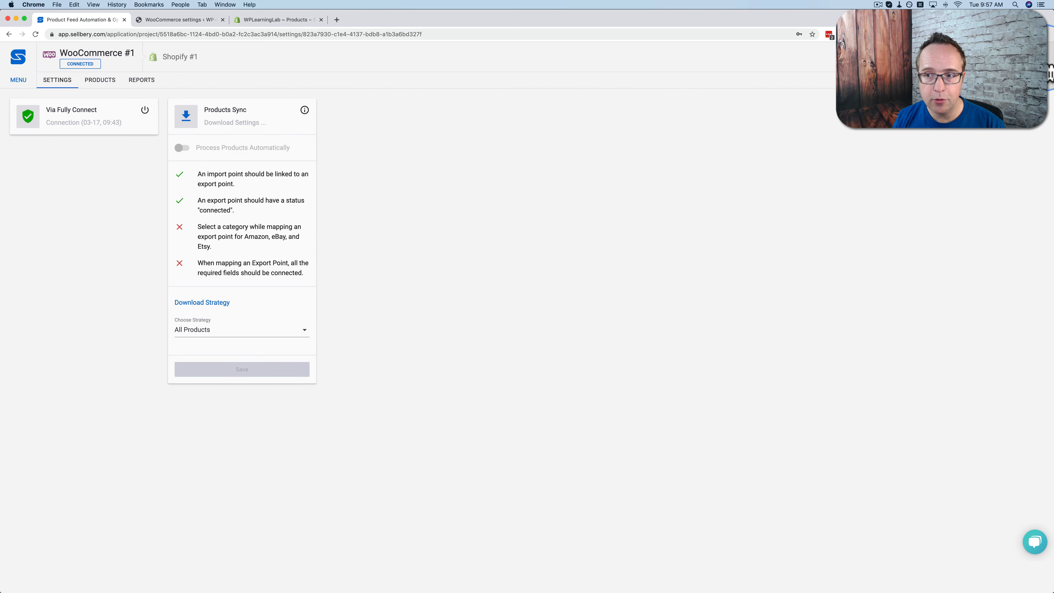
# - Return to the project scheme, push the WooCommerce products to Shopify and go to the export point
pyautogui.click(1037, 58)
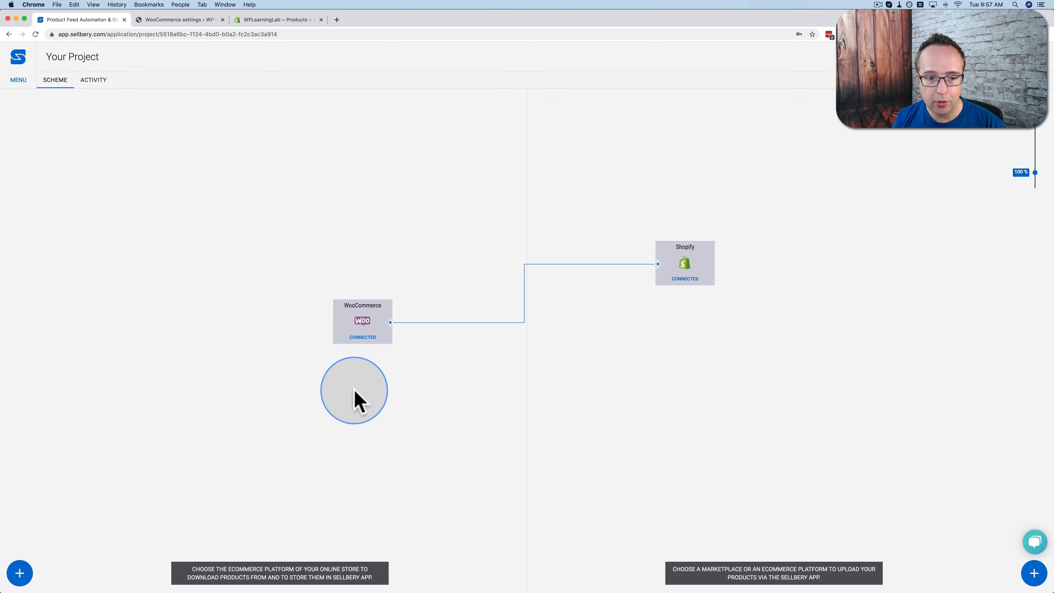
pyautogui.click(354, 328)
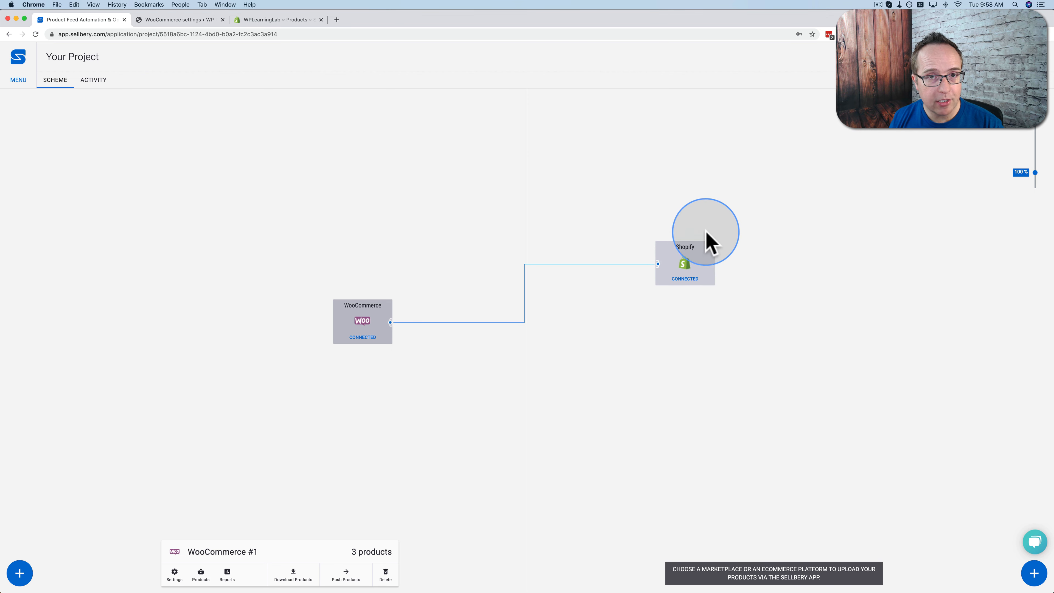
pyautogui.click(344, 581)
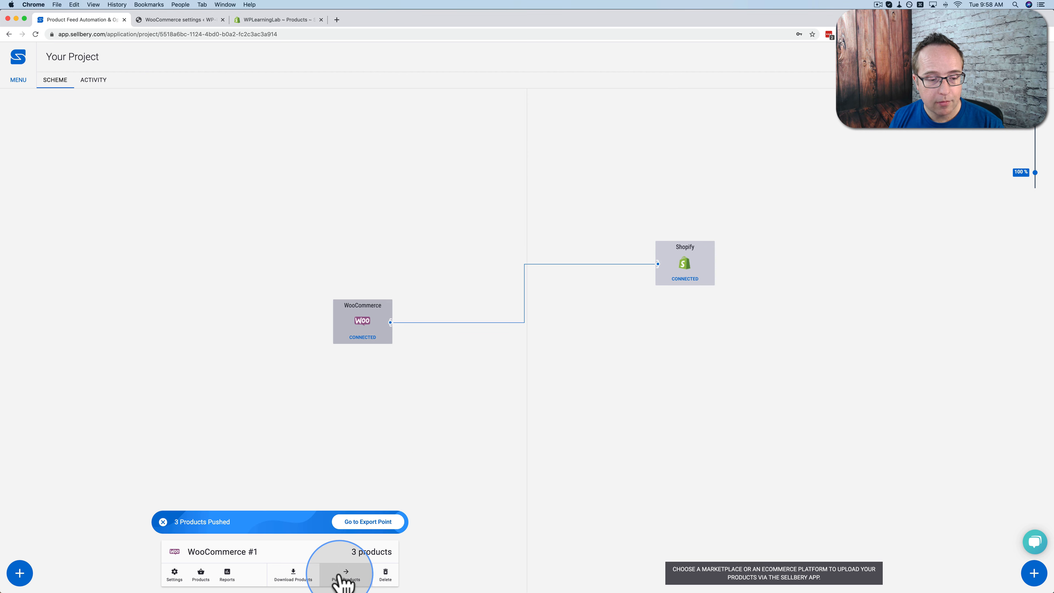
pyautogui.click(375, 522)
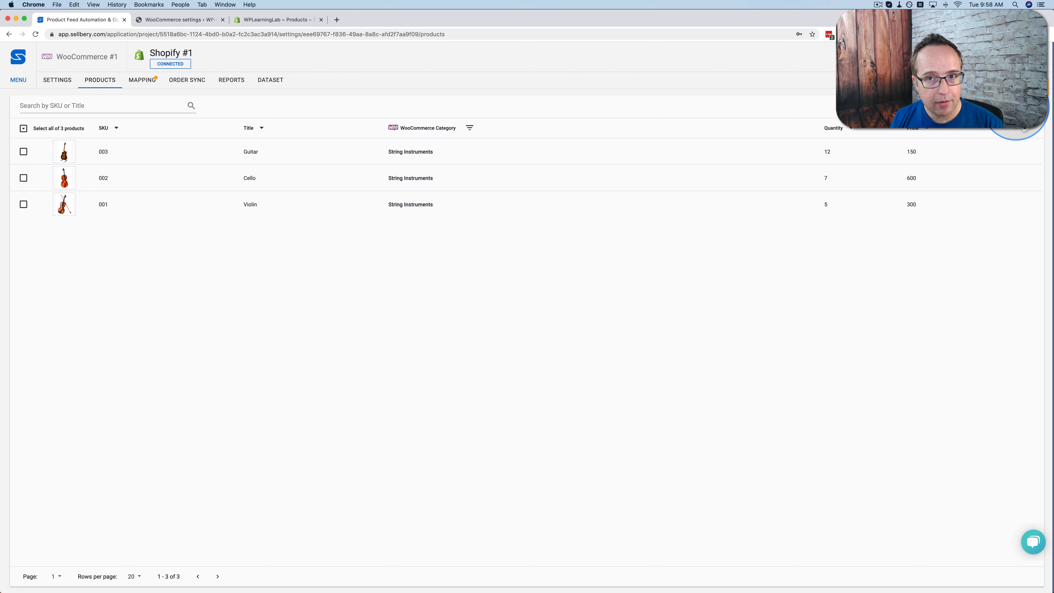
# - Add a global mapping rule for the Shopify export point with WooCommerce as the source, using manual mapping
pyautogui.click(141, 85)
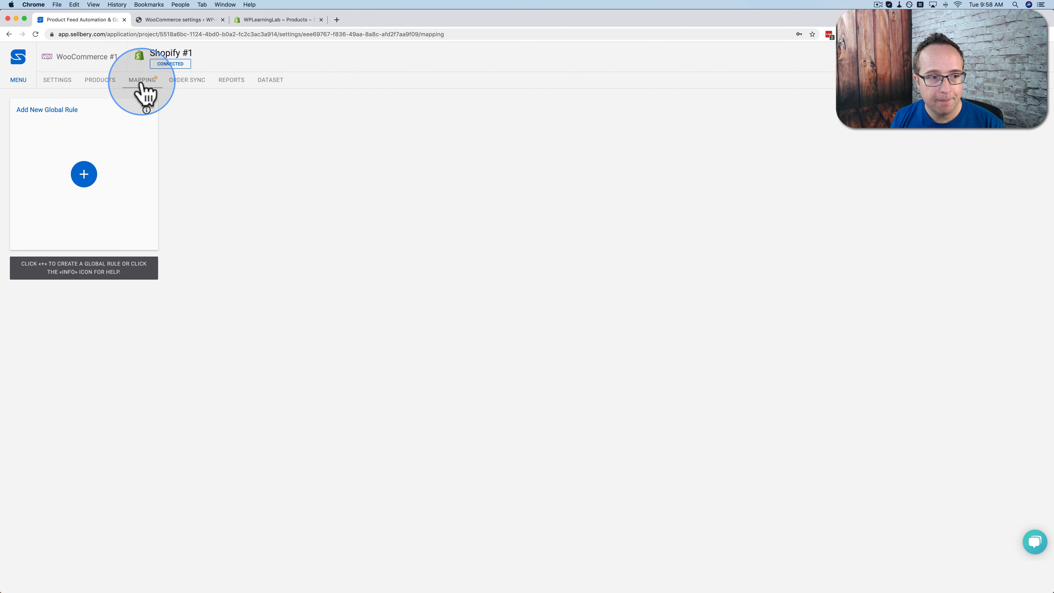
pyautogui.click(87, 180)
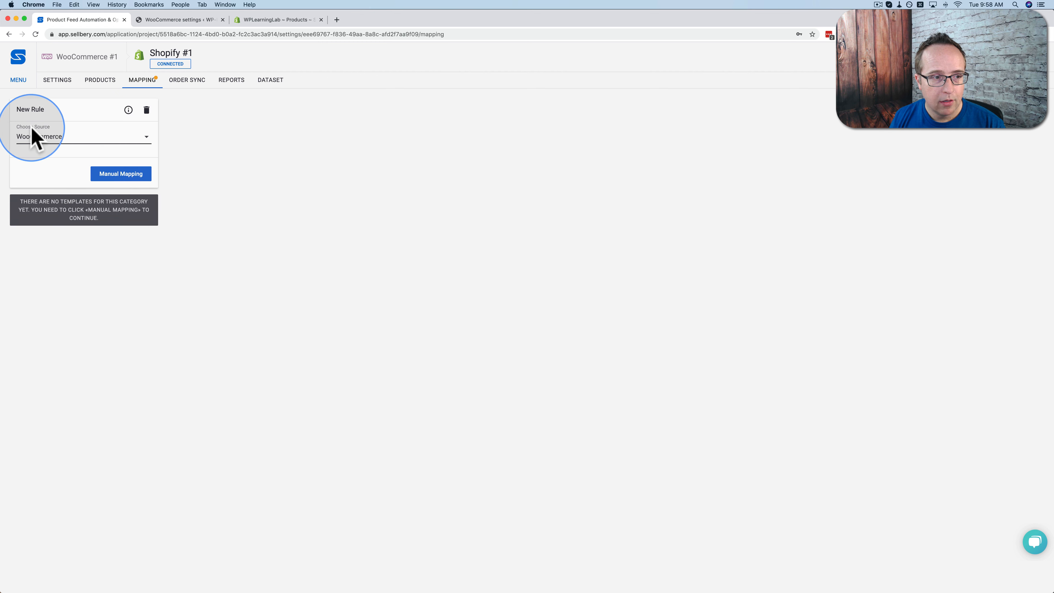
pyautogui.click(148, 141)
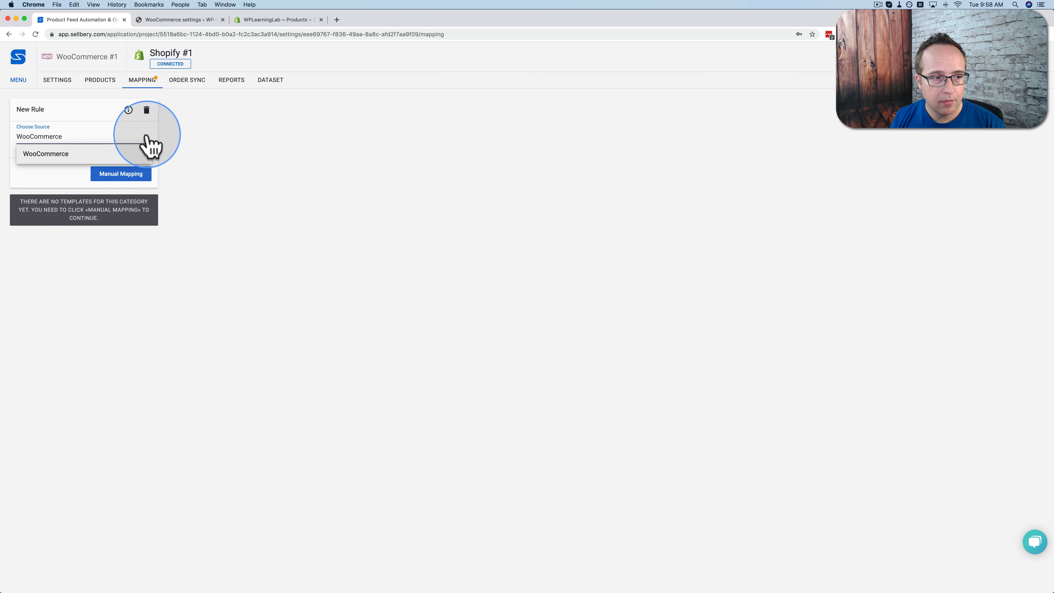
pyautogui.click(109, 152)
pyautogui.click(118, 178)
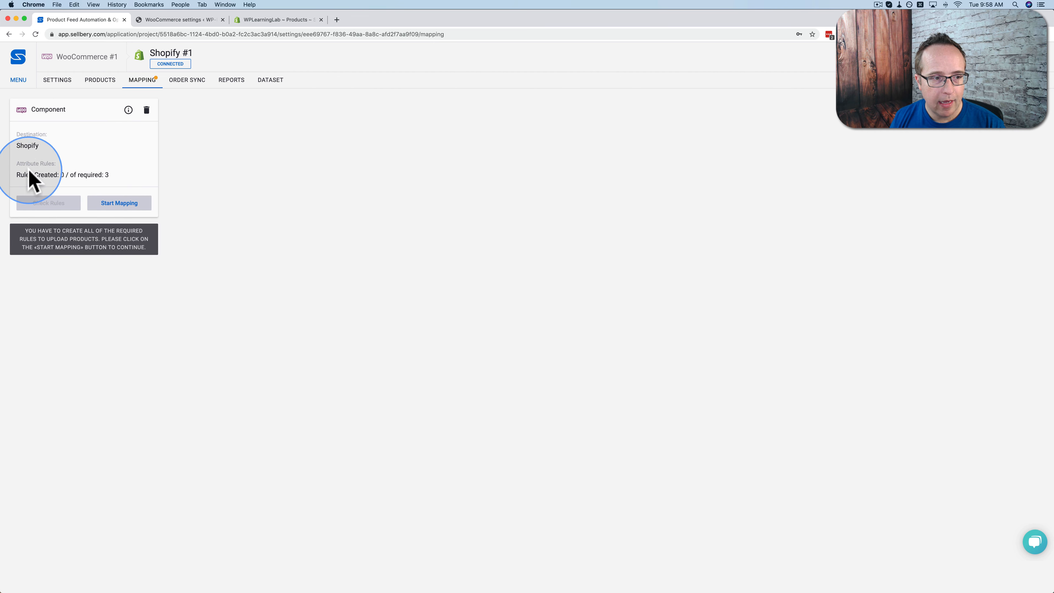
# - Map the WooCommerce description attribute to Shopify's required body_html attribute and check it in the ready rules
pyautogui.click(125, 203)
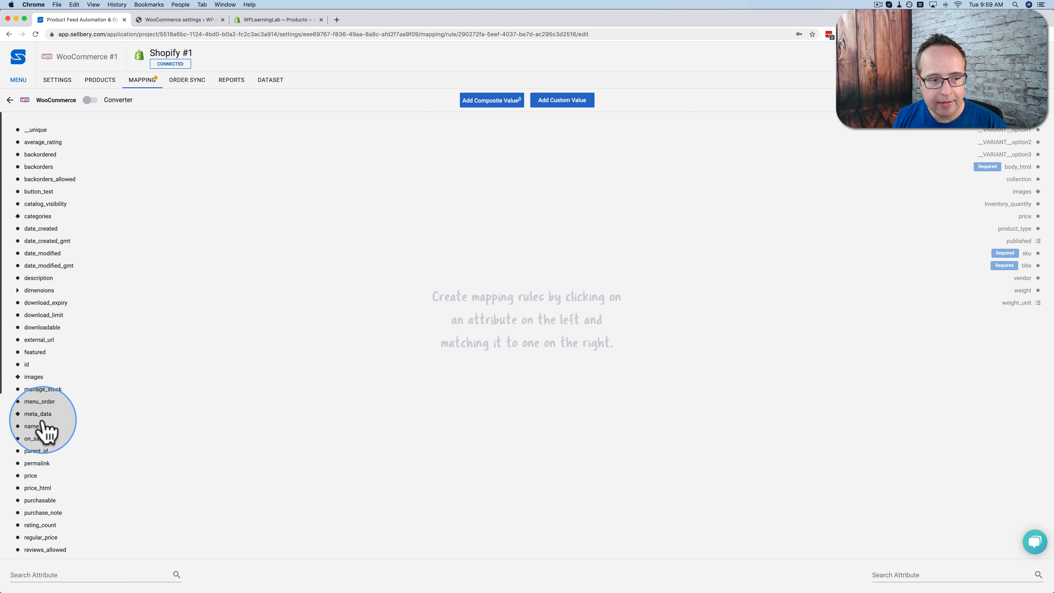
pyautogui.scroll(-5, 45, 432)
pyautogui.scroll(-3, 43, 423)
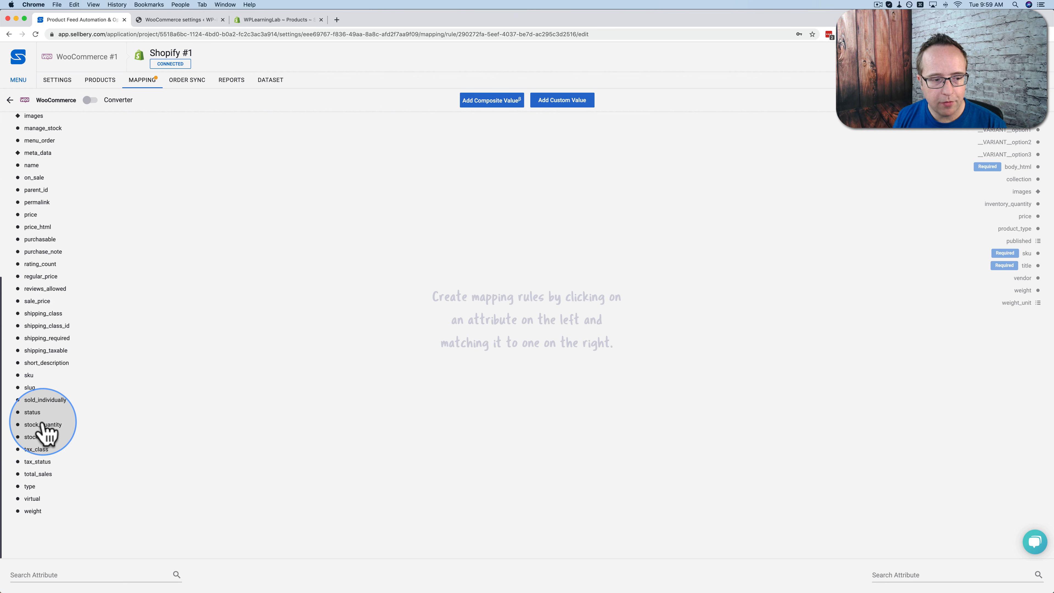
pyautogui.scroll(10, 52, 353)
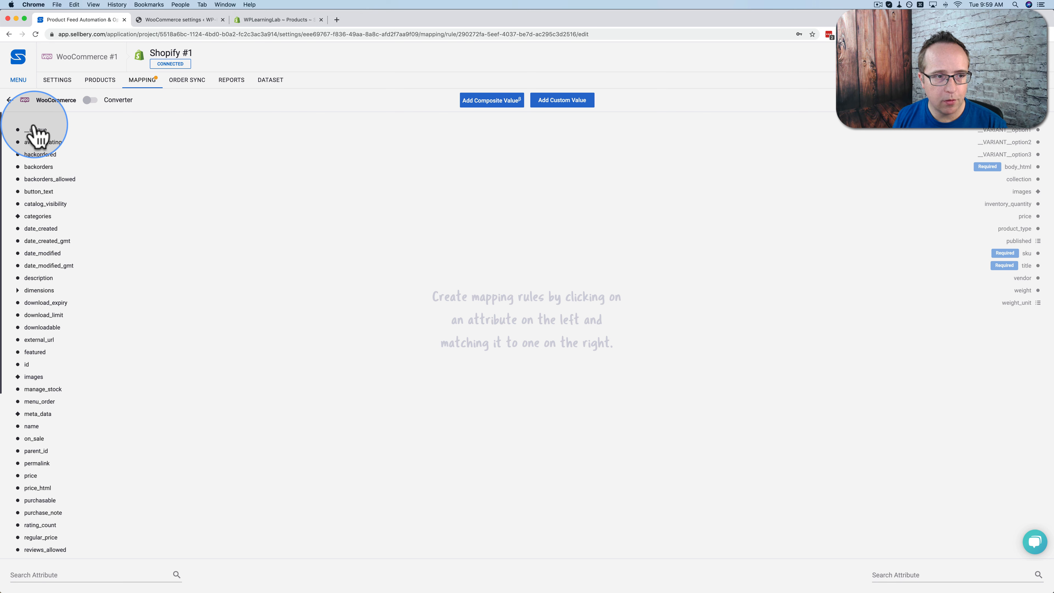
pyautogui.click(37, 278)
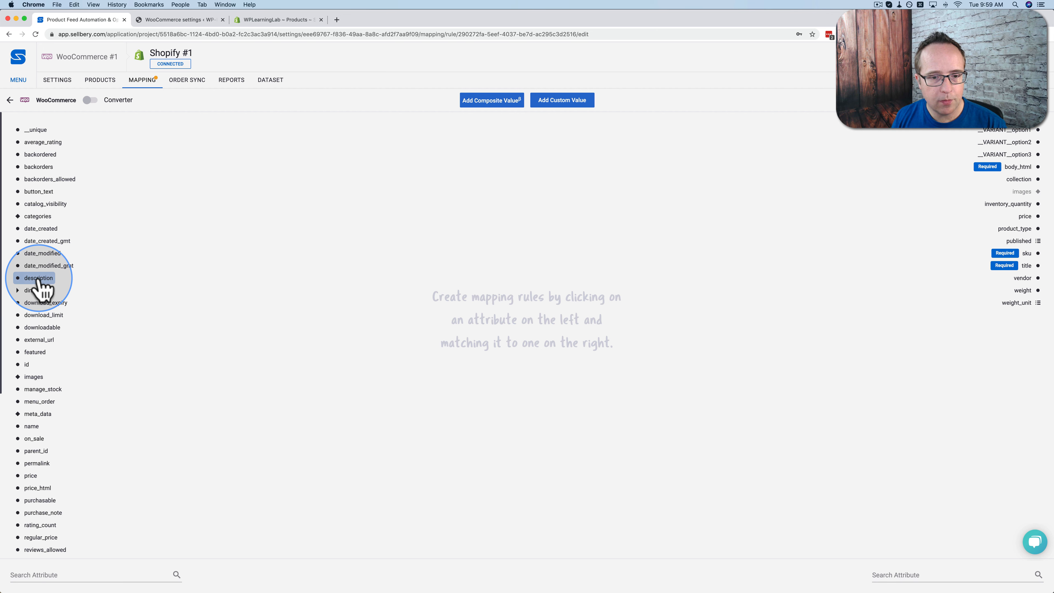
pyautogui.click(1018, 168)
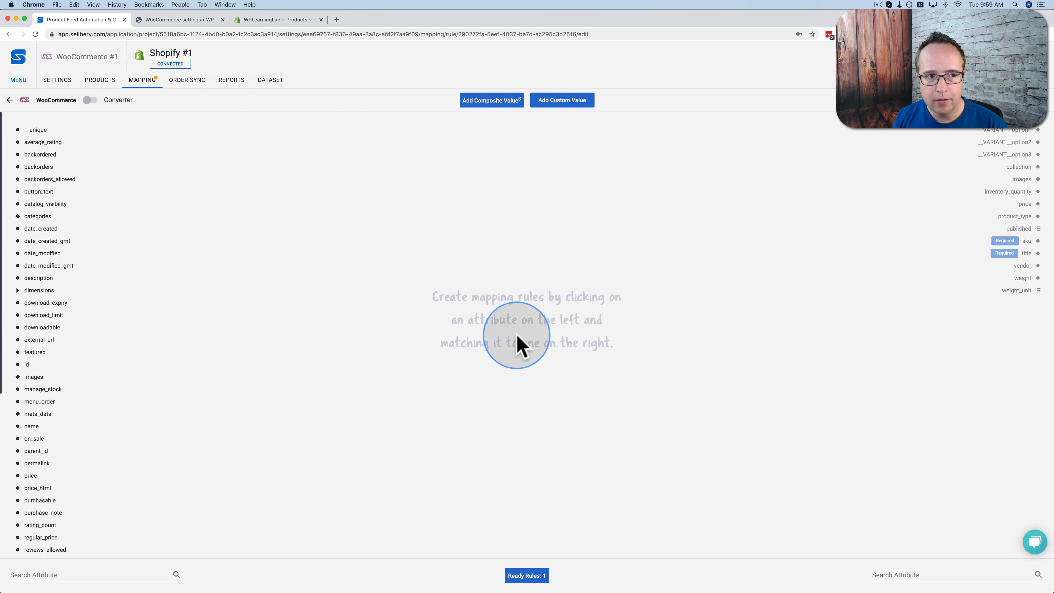
pyautogui.click(535, 578)
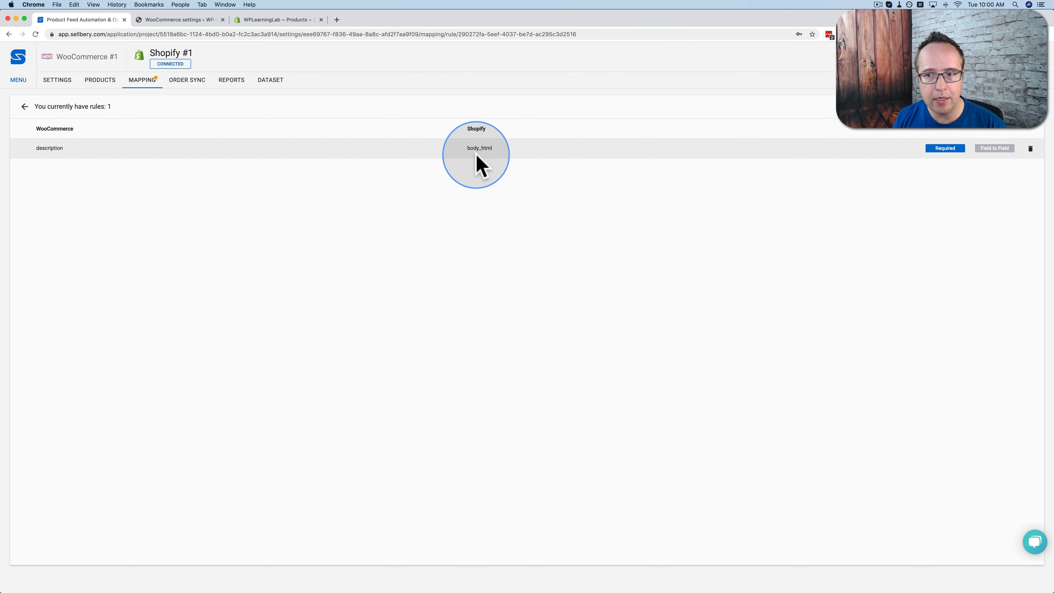
pyautogui.click(24, 107)
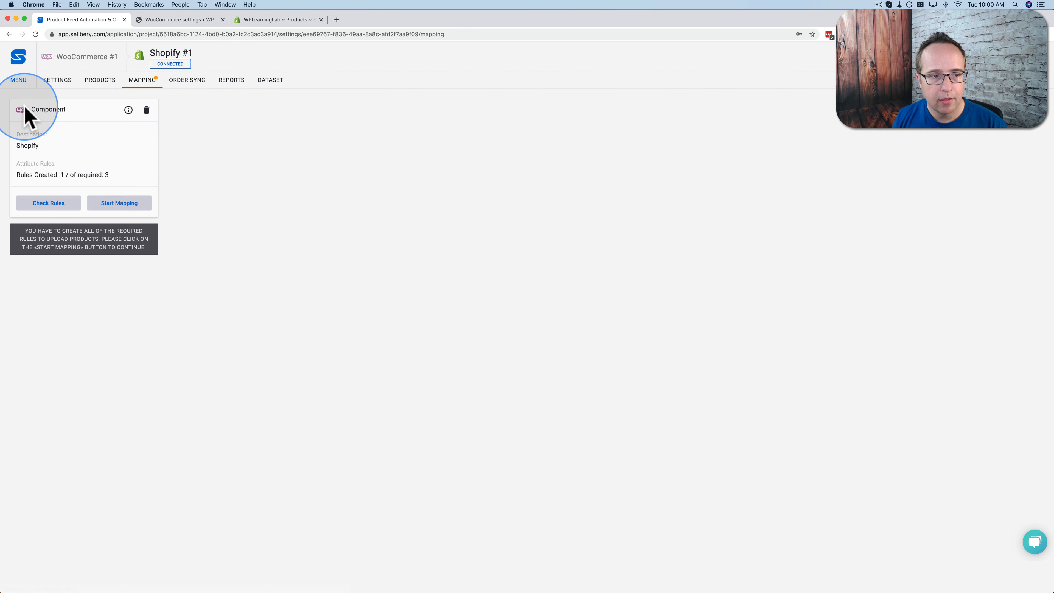
# - Resume the mapping and match the WooCommerce sku attribute to Shopify's required sku attribute
pyautogui.click(95, 205)
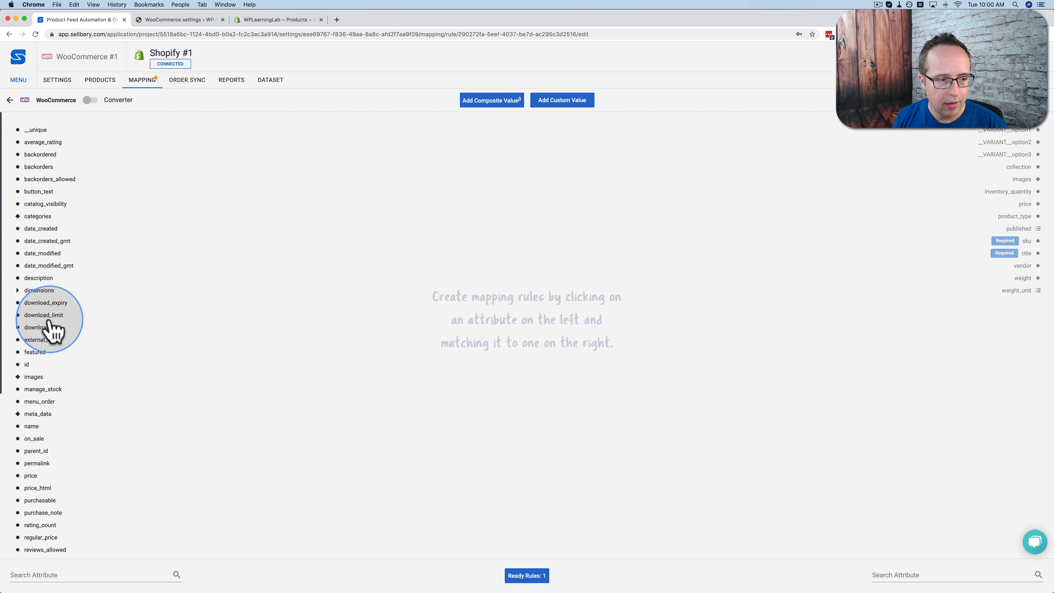
pyautogui.scroll(-5, 47, 328)
pyautogui.scroll(-2, 49, 328)
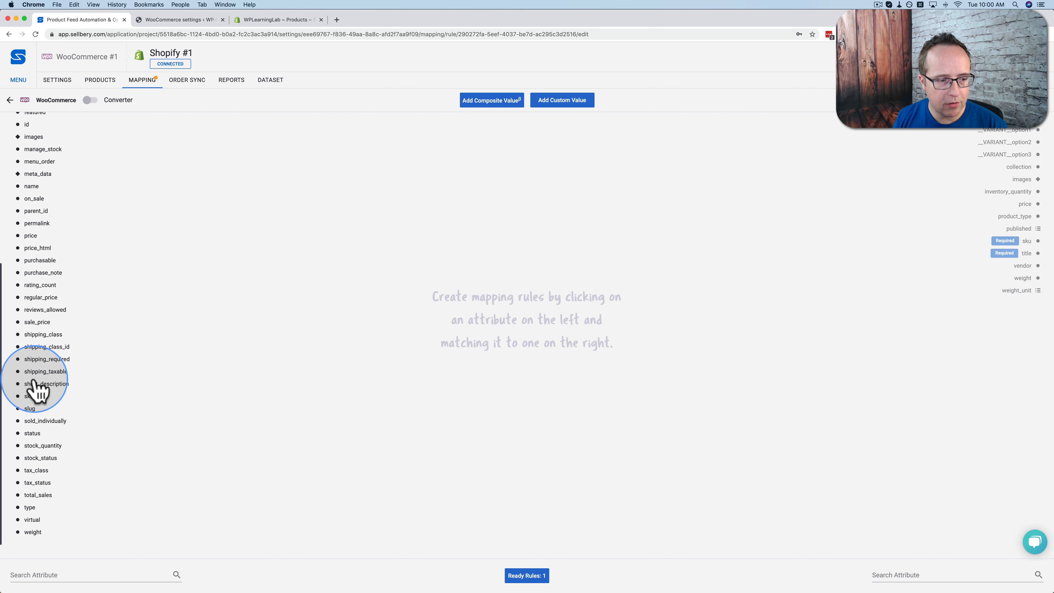
pyautogui.click(29, 398)
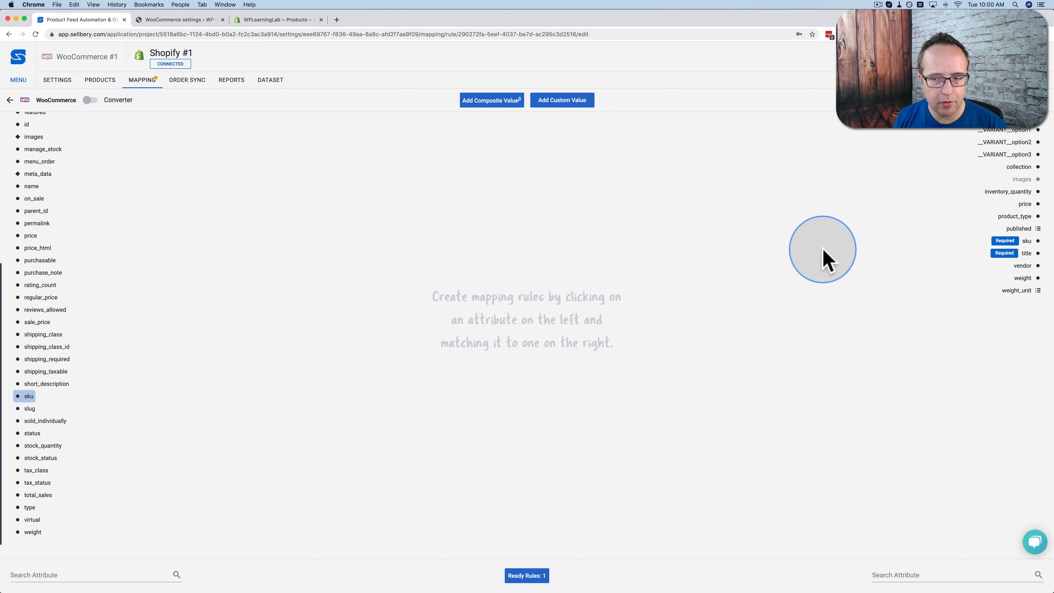
pyautogui.click(1014, 245)
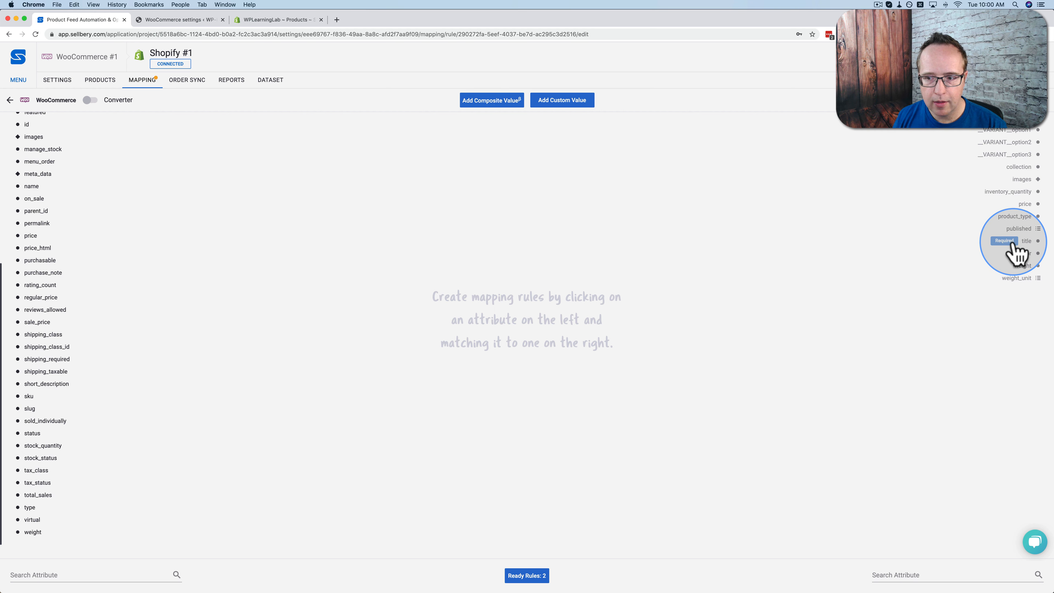
# - Map the WooCommerce name attribute to Shopify's required title attribute
pyautogui.scroll(10, 45, 328)
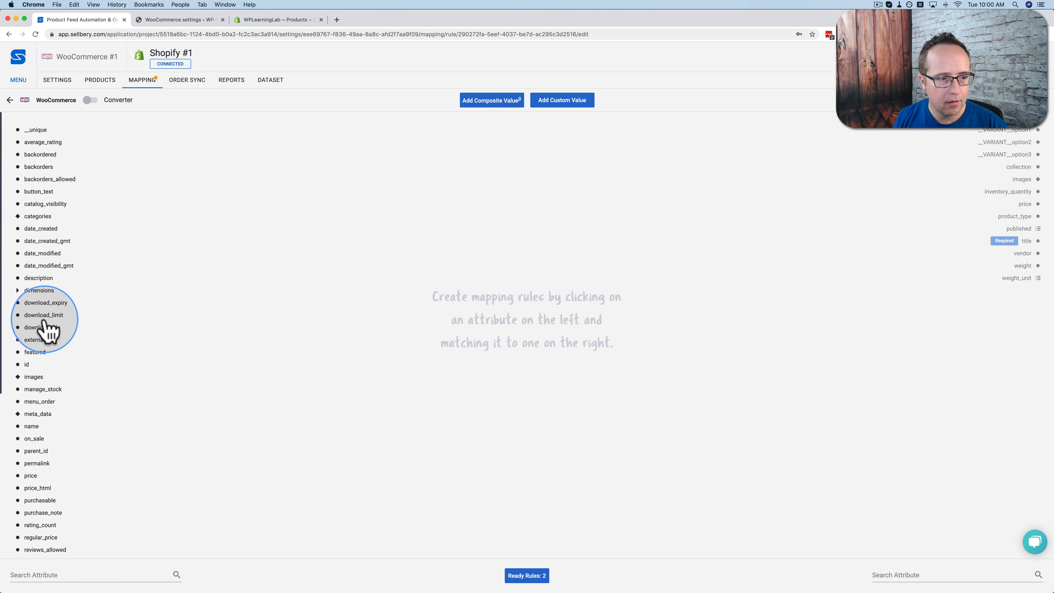
pyautogui.scroll(-5, 45, 328)
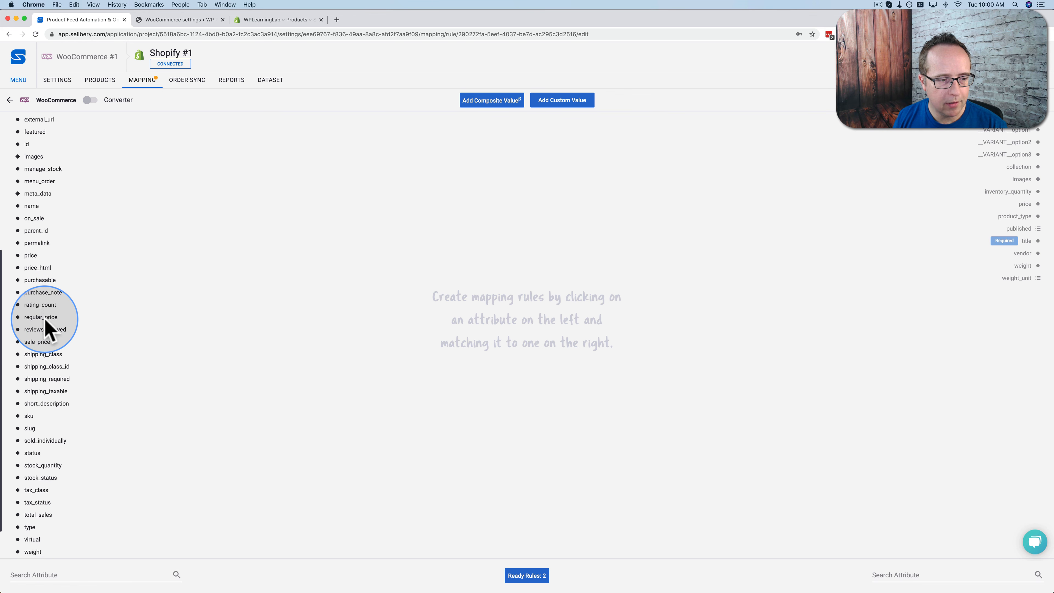
pyautogui.scroll(-1, 45, 328)
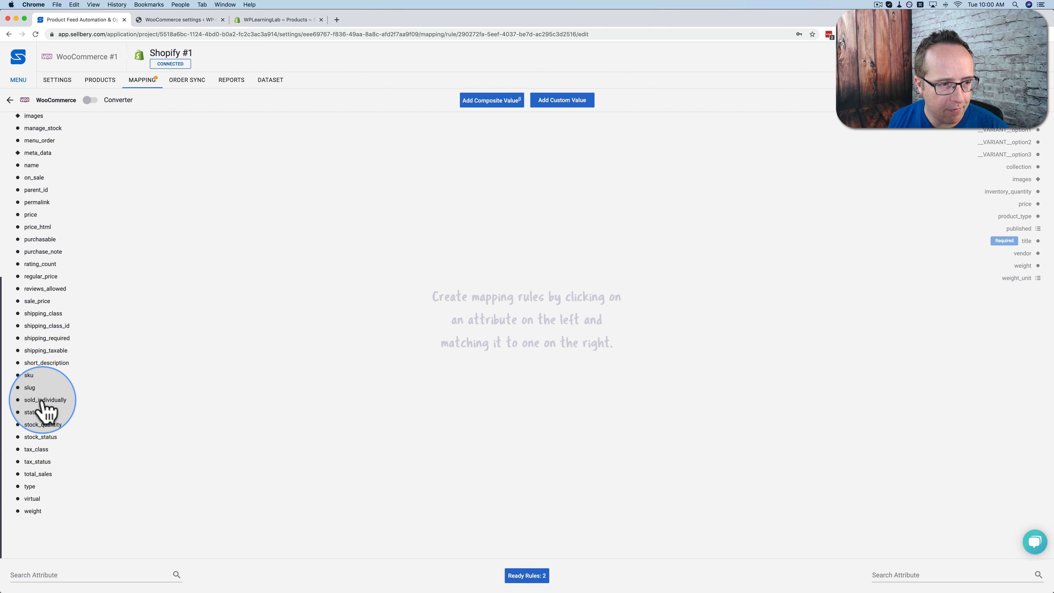
pyautogui.scroll(2, 41, 411)
pyautogui.scroll(2, 42, 411)
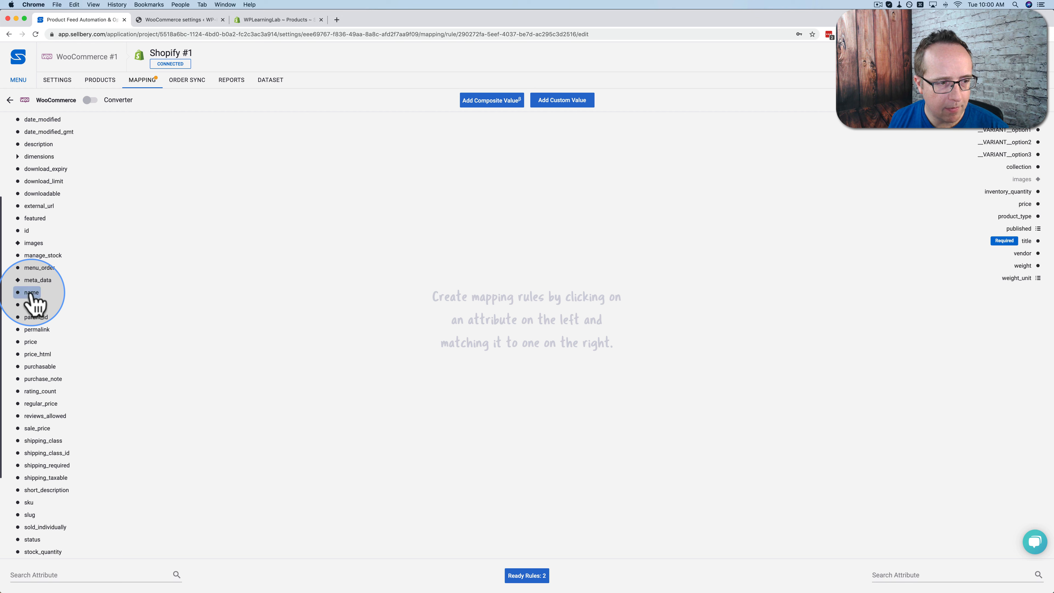
pyautogui.click(1010, 243)
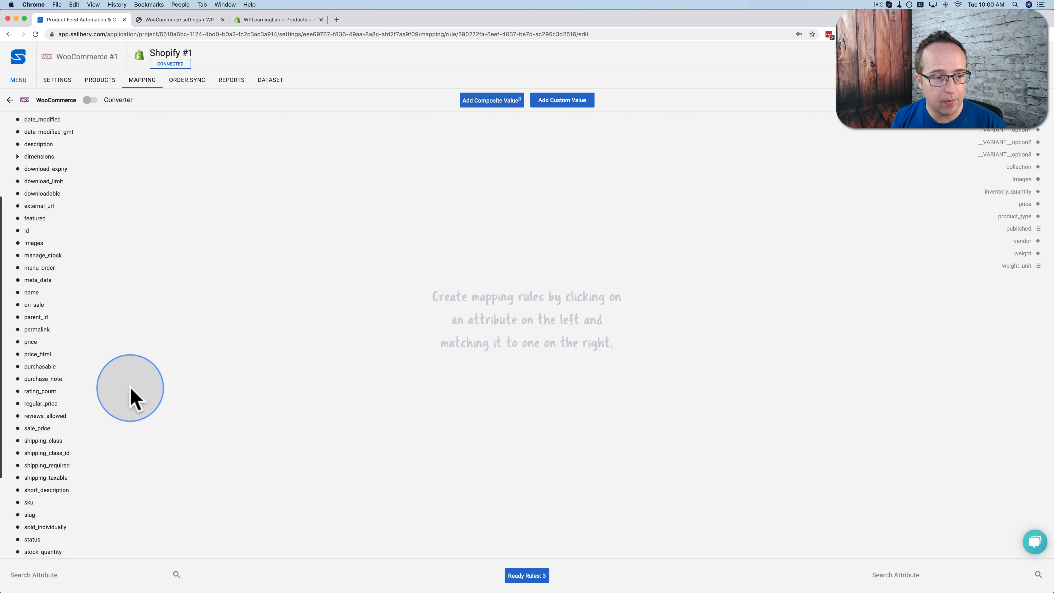
# - Map the WooCommerce images array to Shopify's images array, matching src to url, and leave array mode
pyautogui.scroll(1, 42, 465)
pyautogui.scroll(1, 42, 457)
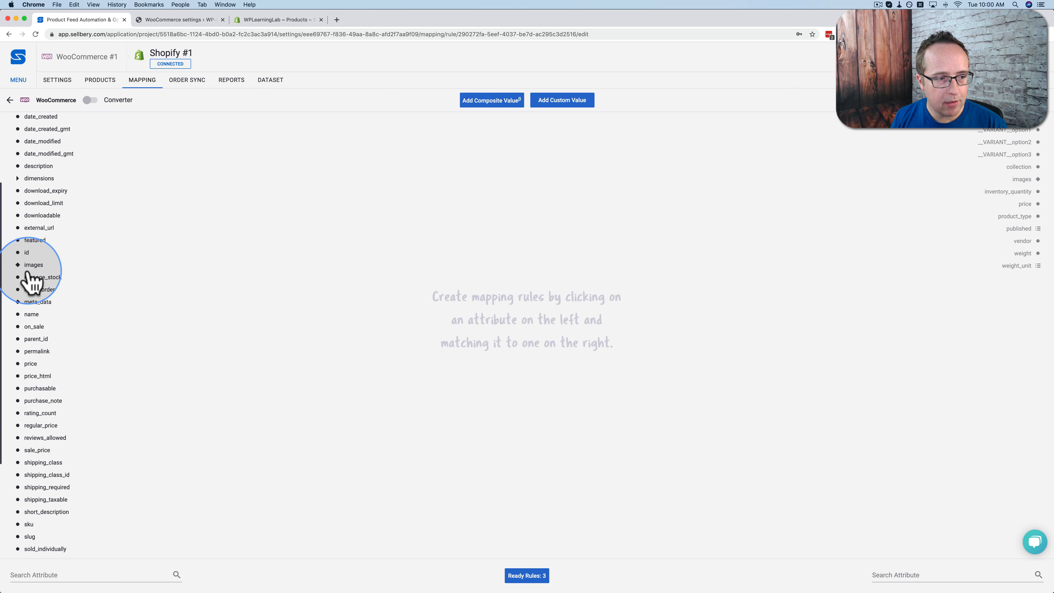
pyautogui.click(1025, 181)
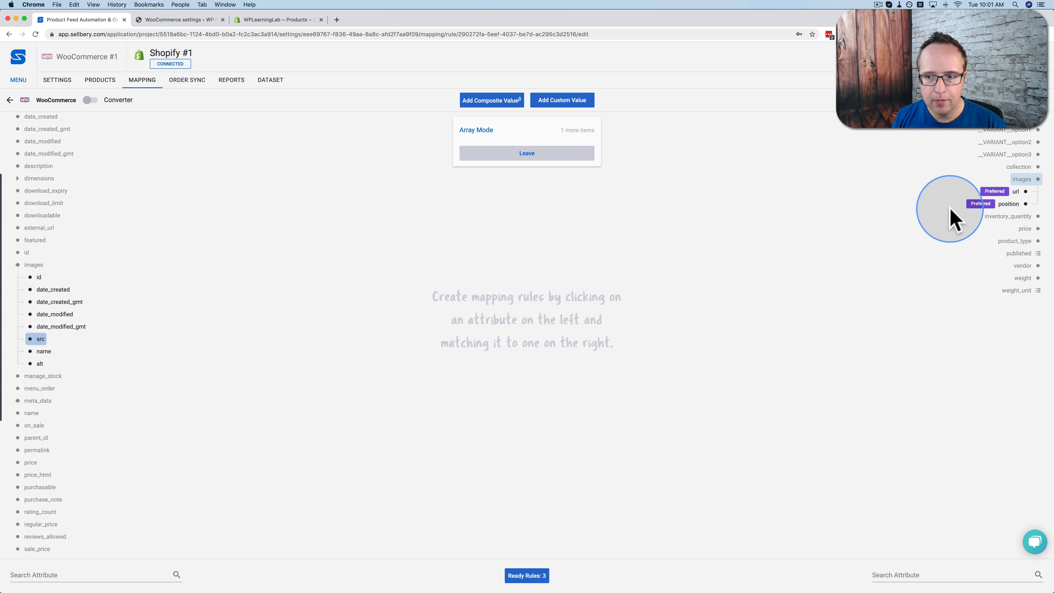
pyautogui.click(1016, 192)
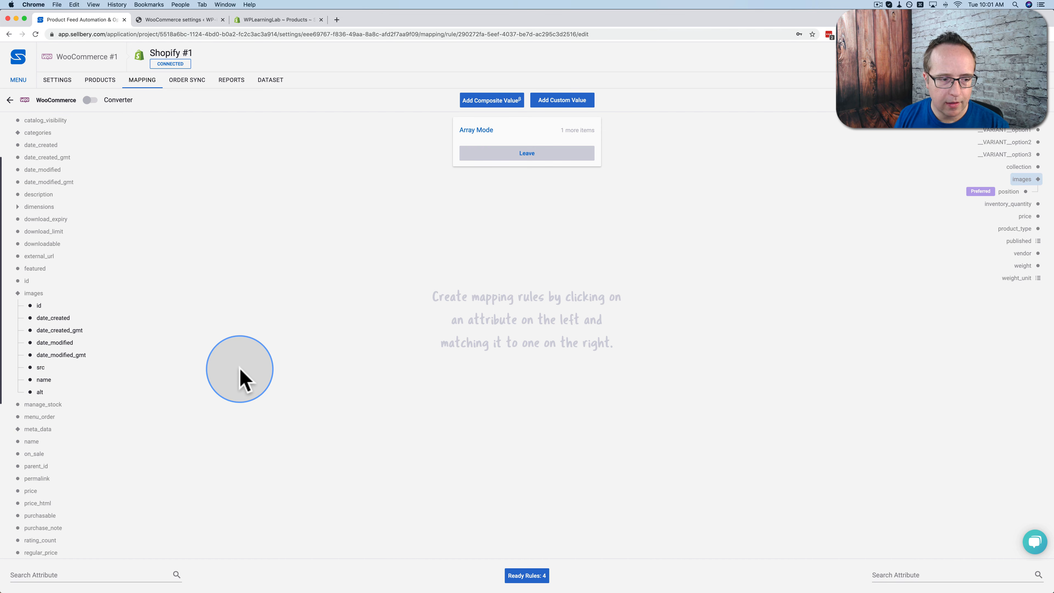
pyautogui.scroll(1, 240, 377)
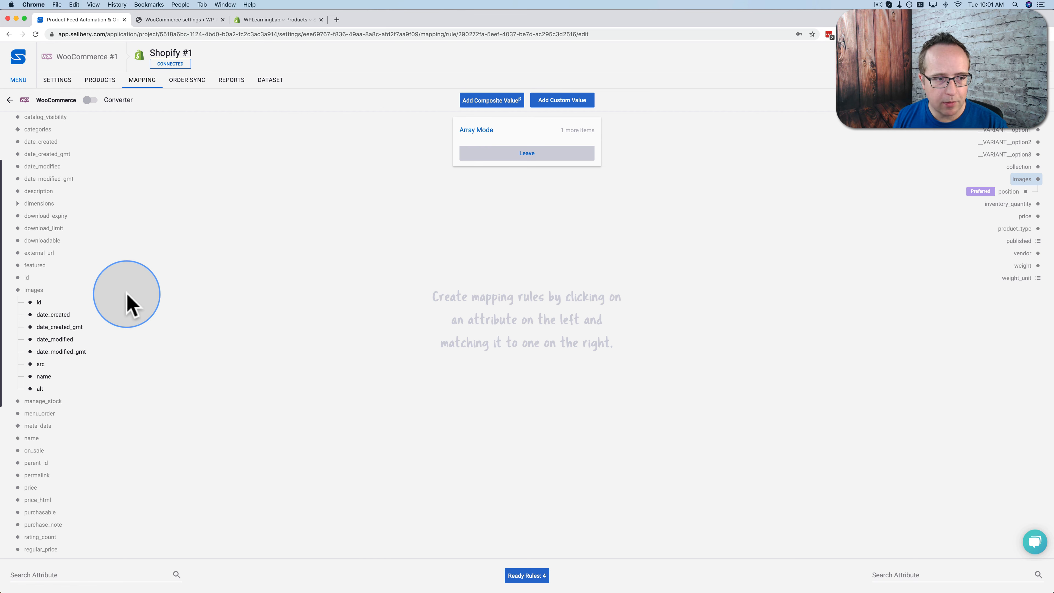
pyautogui.scroll(-3, 35, 245)
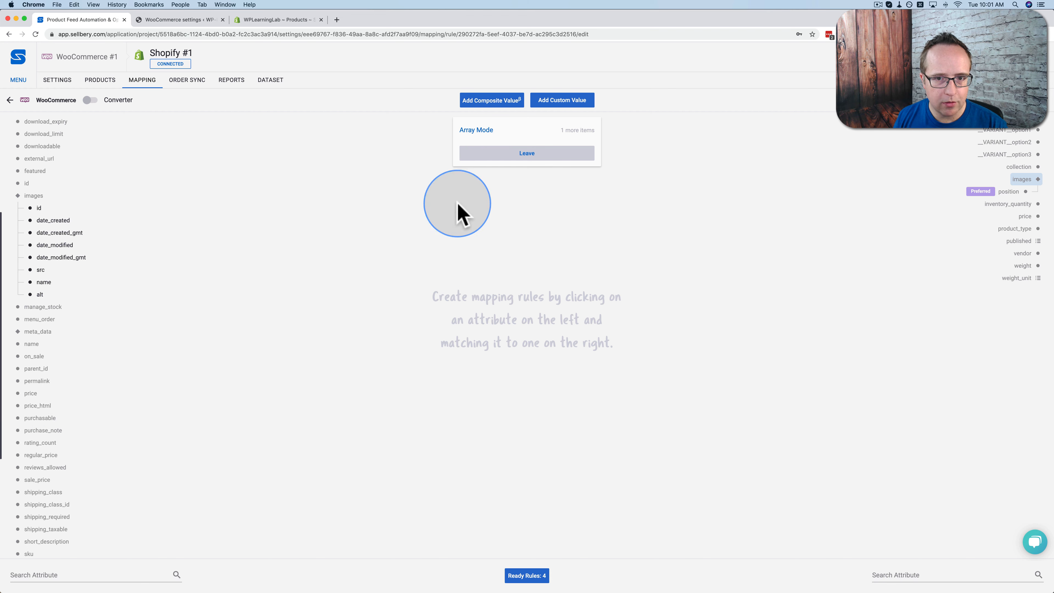
pyautogui.click(525, 154)
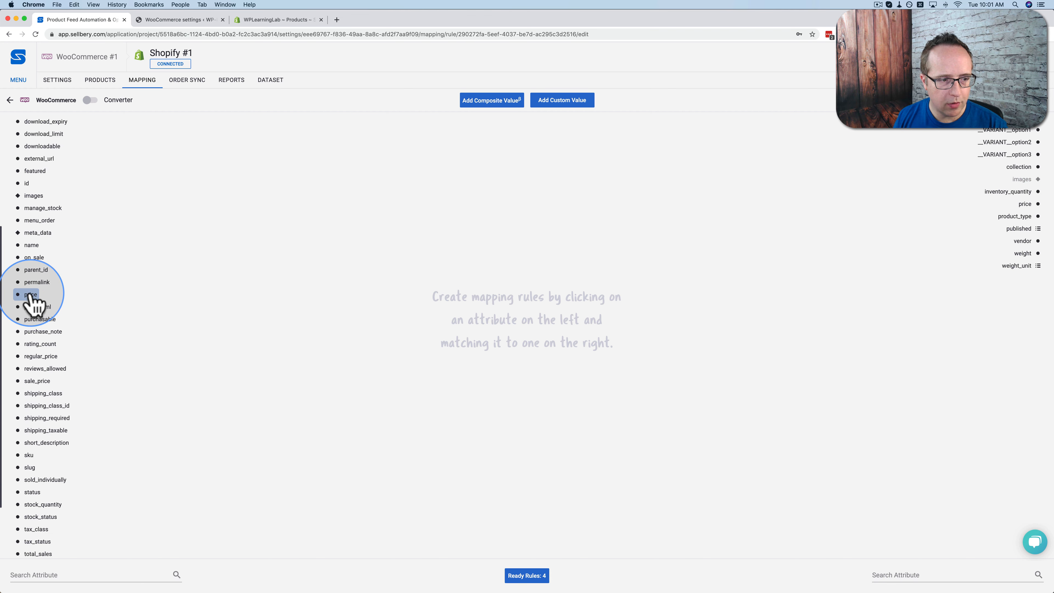
# - Map the WooCommerce price attribute to Shopify's price and return to the mapping overview
pyautogui.click(1025, 205)
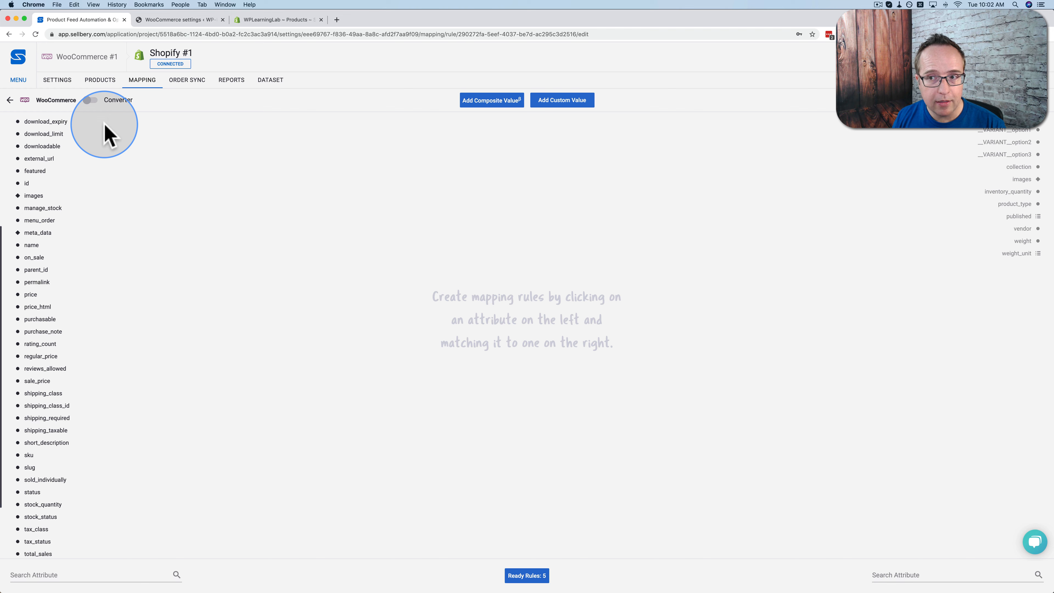
pyautogui.click(10, 101)
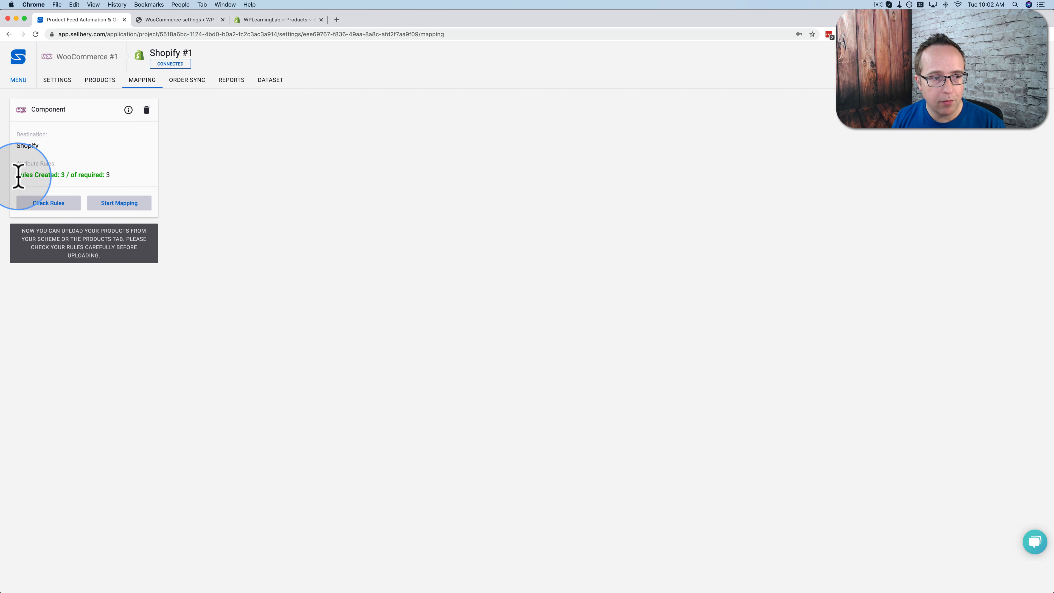
# - Review the created mapping rules and go to the Shopify export point's product list
pyautogui.moveTo(18, 175); pyautogui.dragTo(111, 176)
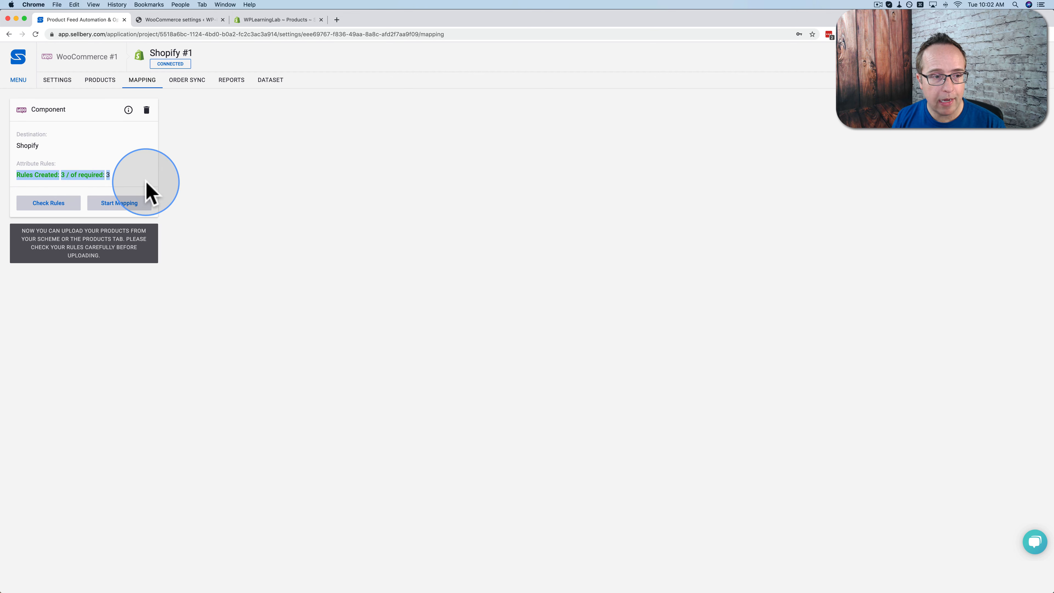
pyautogui.click(54, 204)
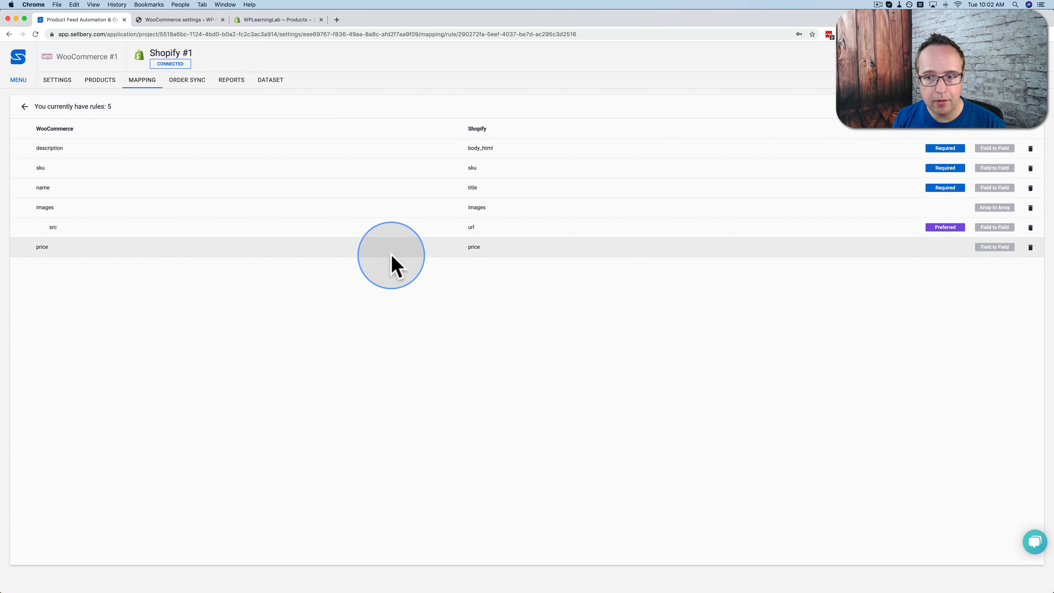
pyautogui.click(25, 108)
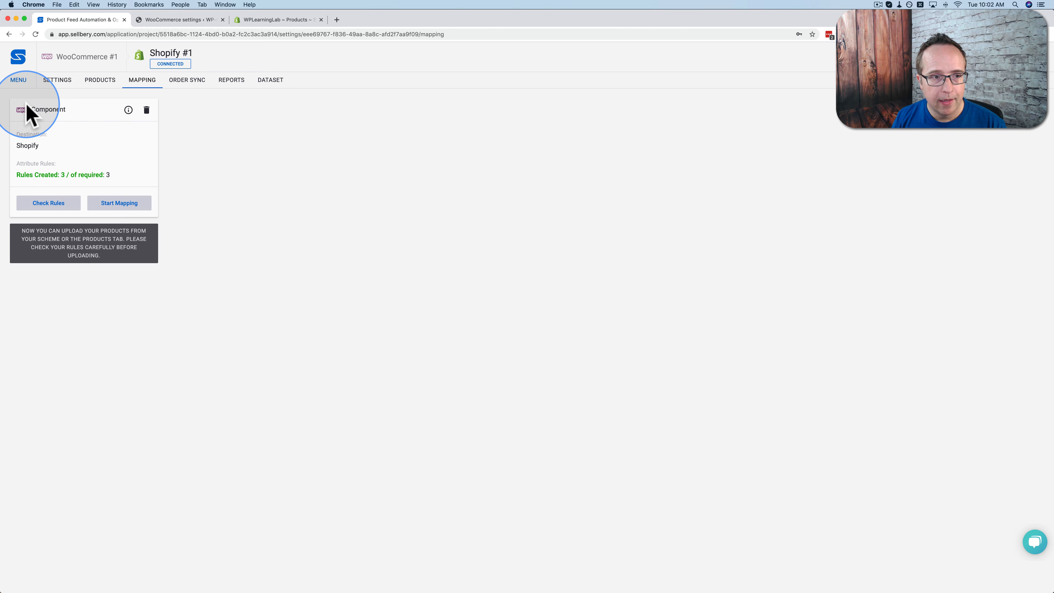
pyautogui.click(98, 81)
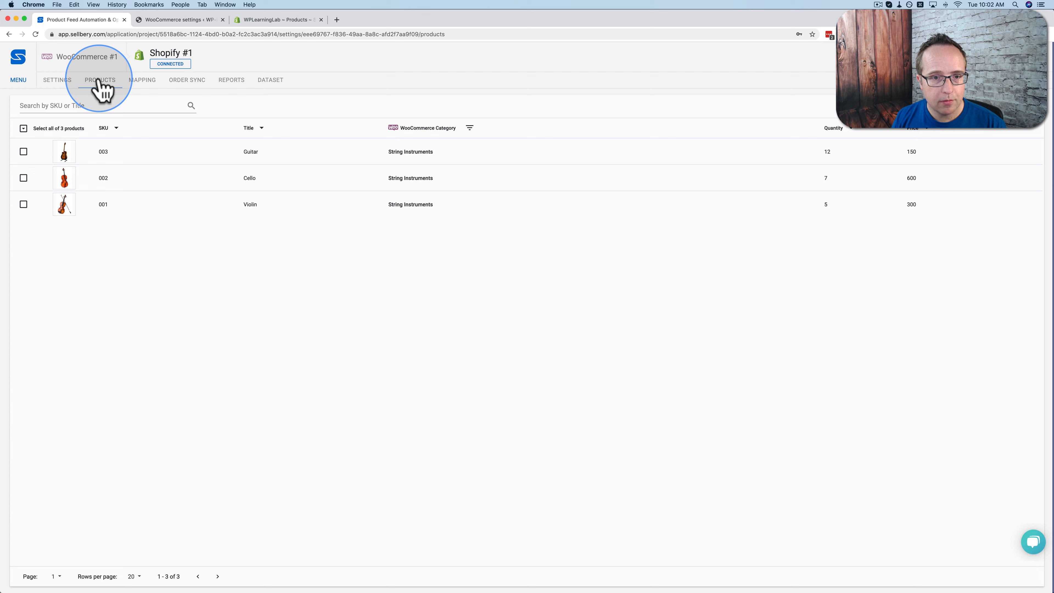
pyautogui.click(24, 152)
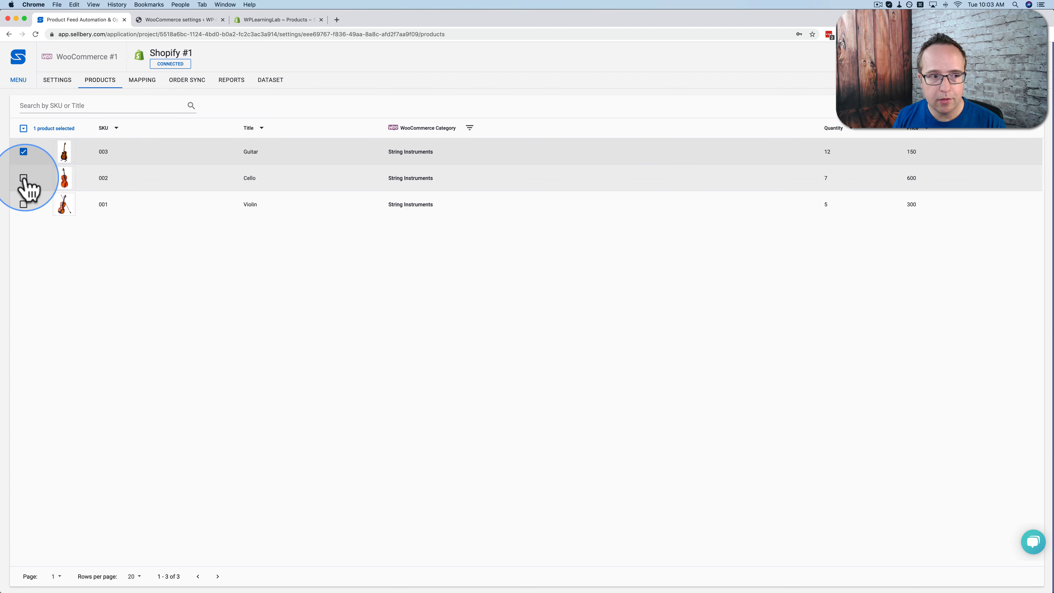
pyautogui.click(23, 204)
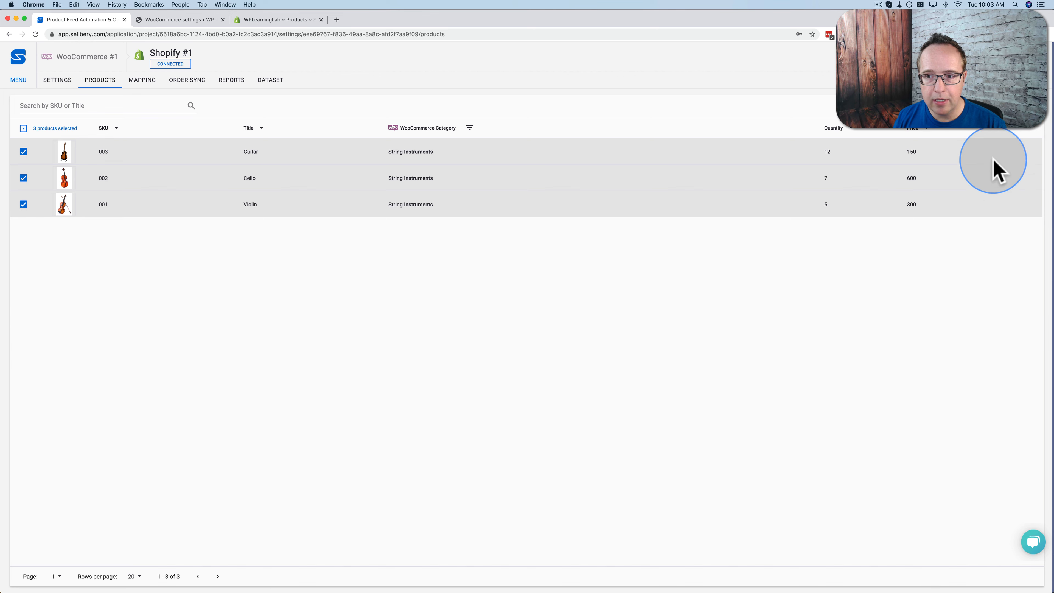
pyautogui.click(23, 178)
pyautogui.click(24, 152)
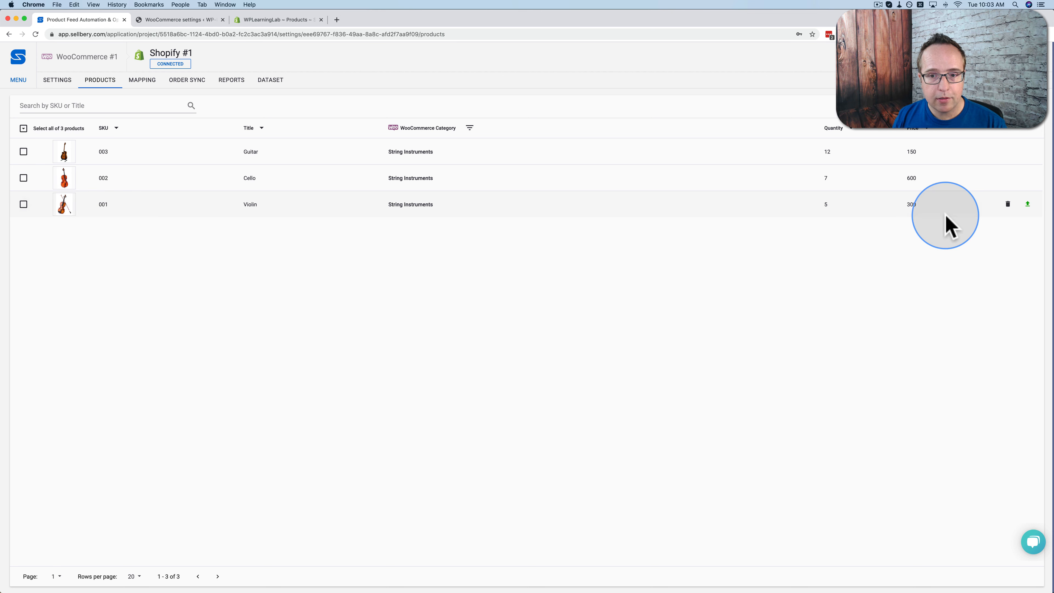
# - Upload the Violin product from Sellbery to Shopify, and refresh the product list in the Shopify admin
pyautogui.click(1028, 204)
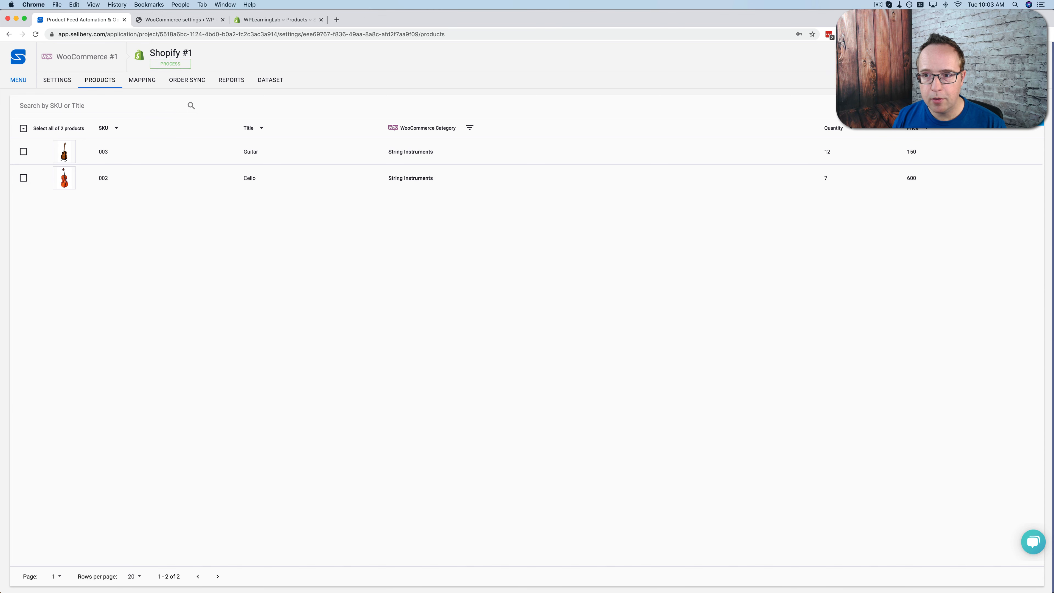
pyautogui.click(939, 240)
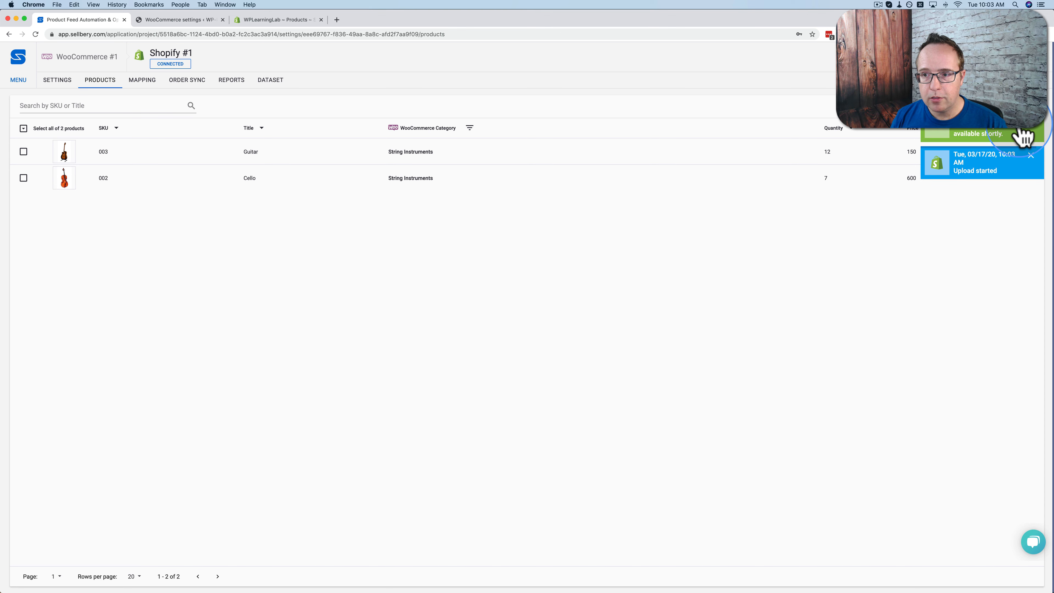
pyautogui.click(276, 21)
pyautogui.click(35, 34)
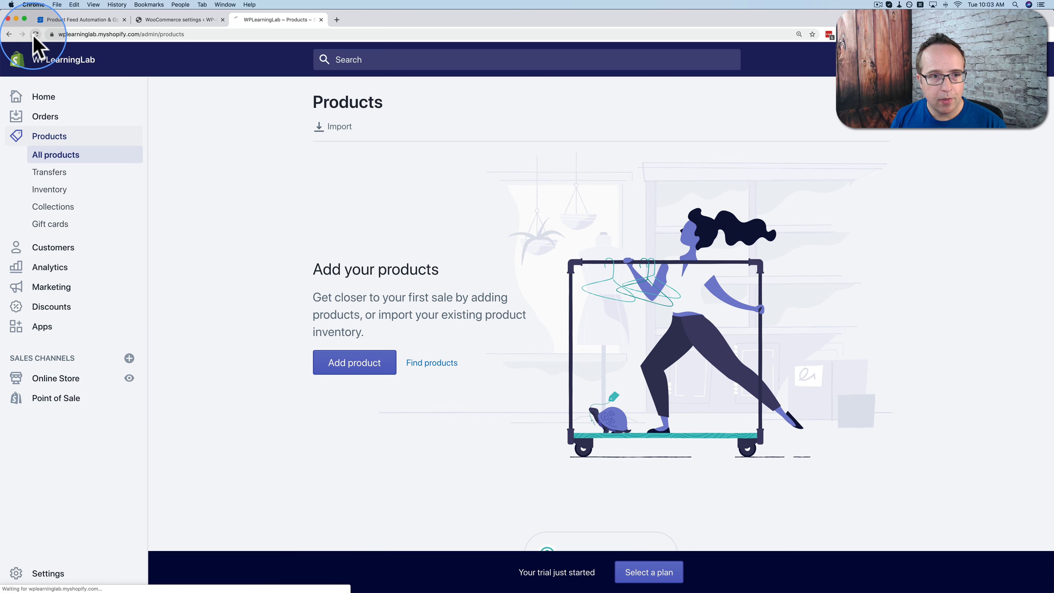
pyautogui.click(216, 241)
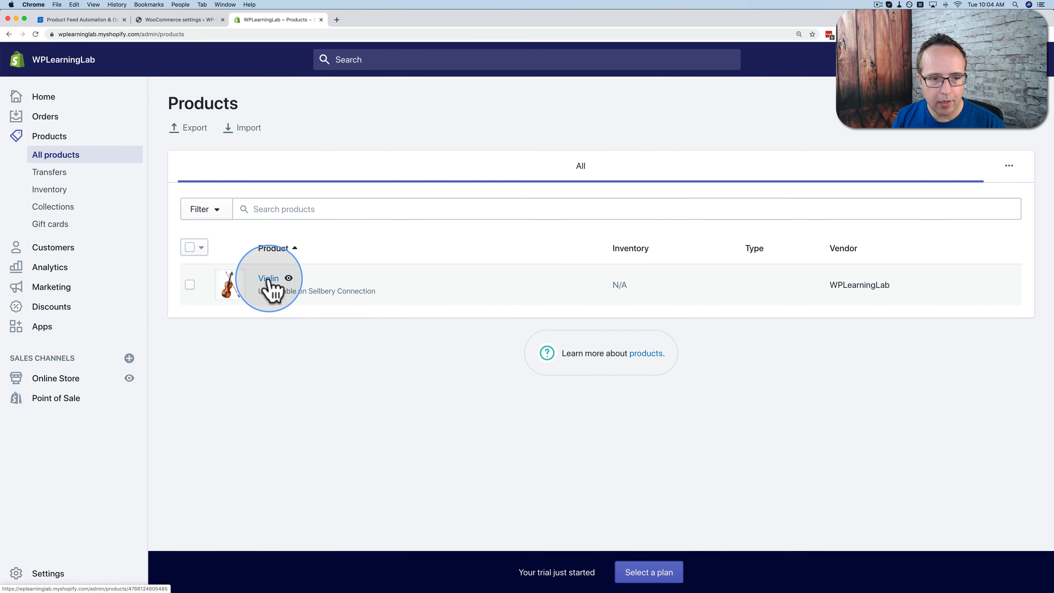
# - Check the uploaded Violin's title, description, image, price and SKU in Shopify, and its inventory status in the product list
pyautogui.click(271, 288)
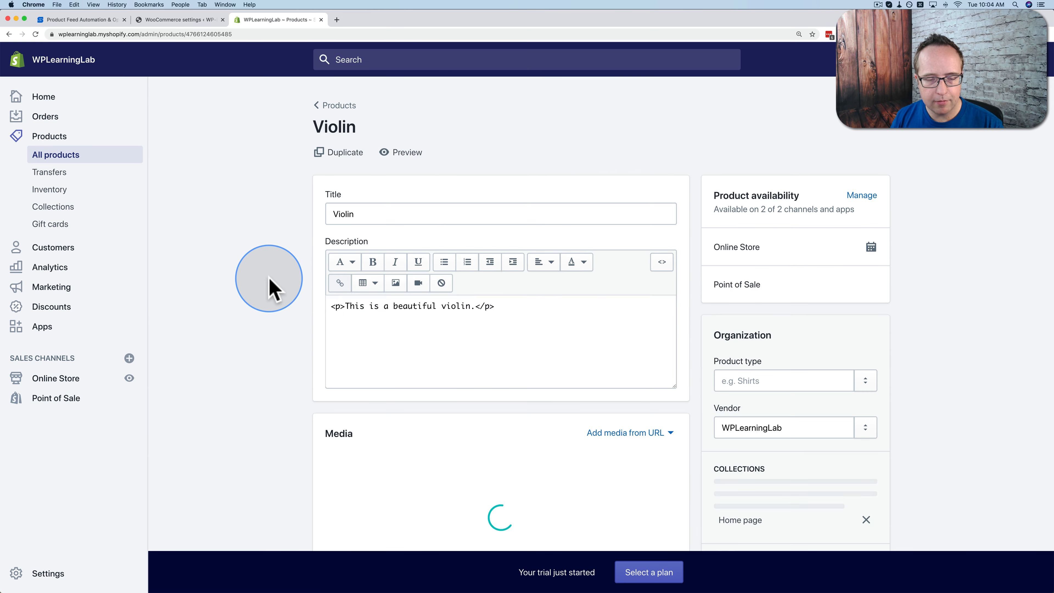
pyautogui.moveTo(428, 336); pyautogui.dragTo(336, 303)
pyautogui.doubleClick(344, 214)
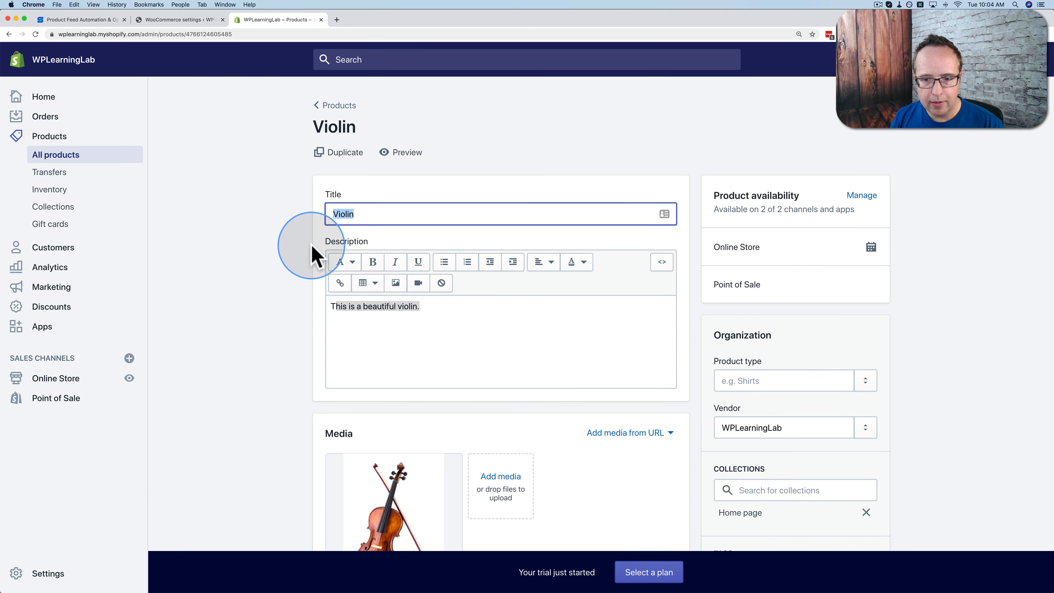
pyautogui.scroll(-3, 309, 250)
pyautogui.scroll(-15, 311, 253)
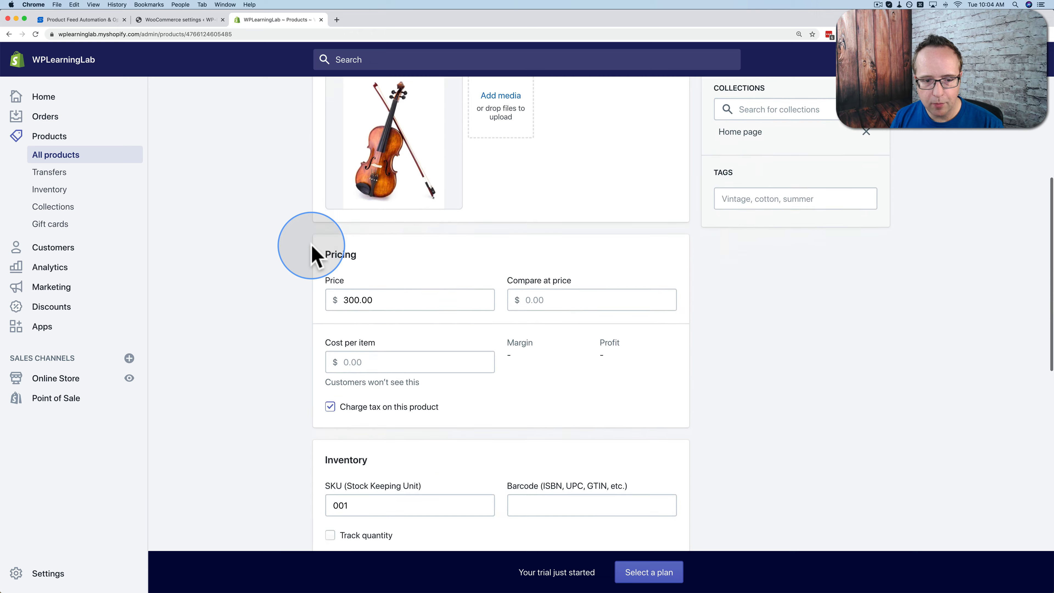
pyautogui.moveTo(400, 303); pyautogui.dragTo(319, 296)
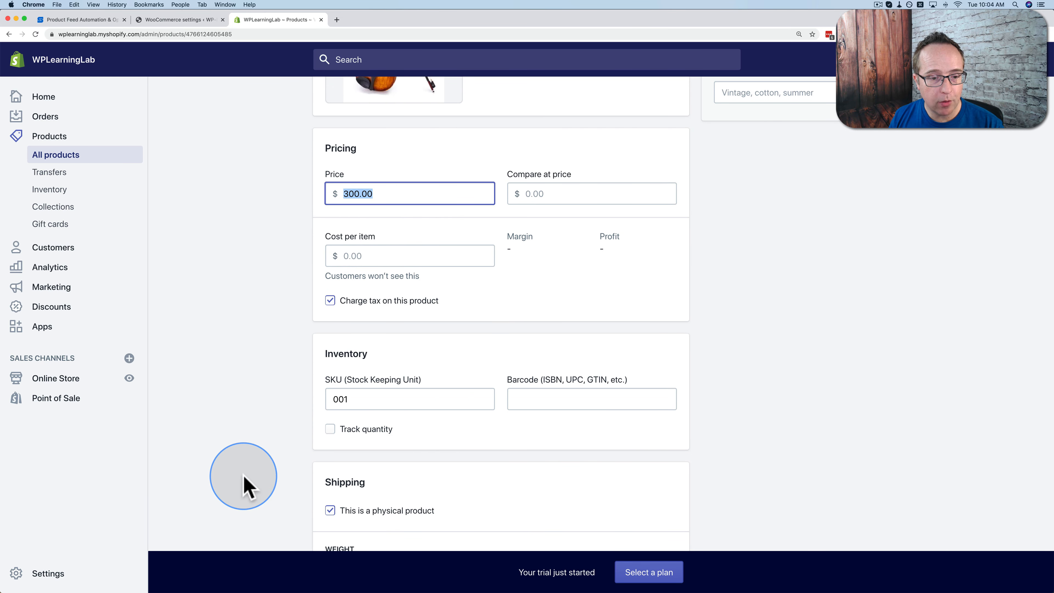
pyautogui.click(10, 35)
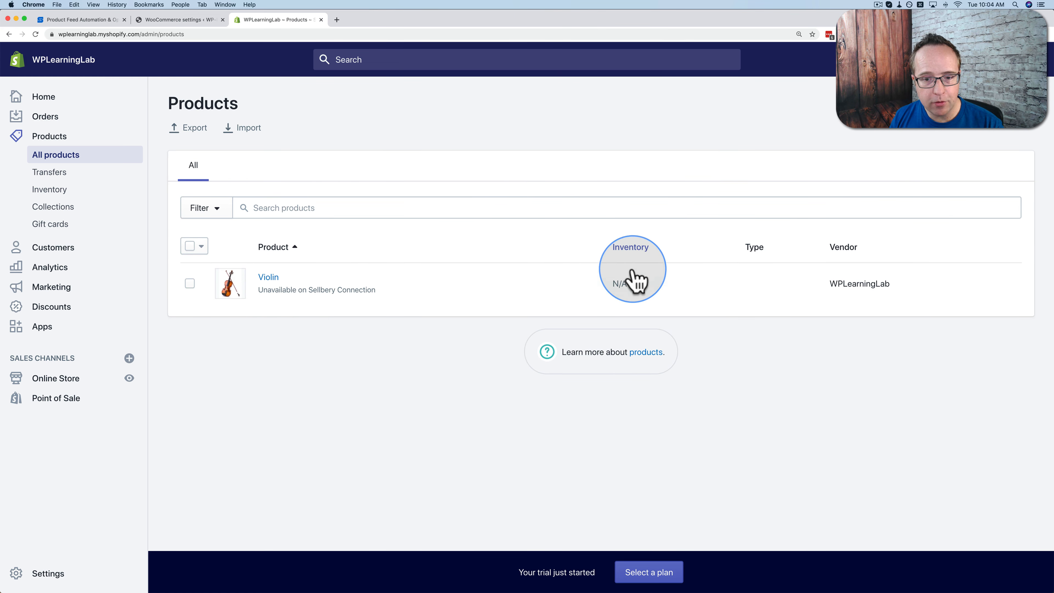
pyautogui.moveTo(619, 289)
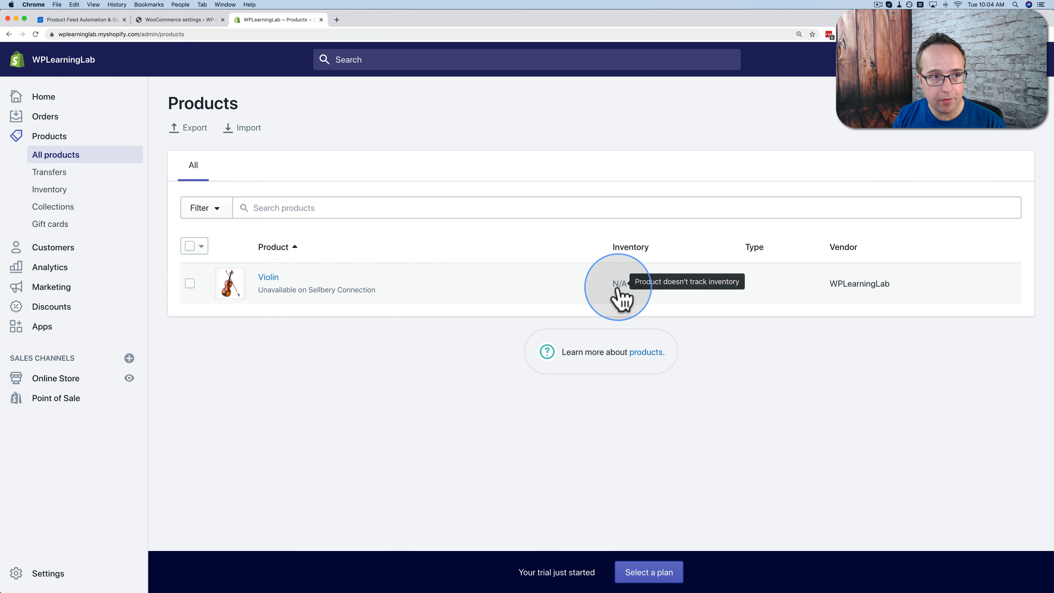
# - In Sellbery, map the WooCommerce stock_quantity attribute to Shopify's inventory_quantity and return to the mapping overview
pyautogui.click(92, 21)
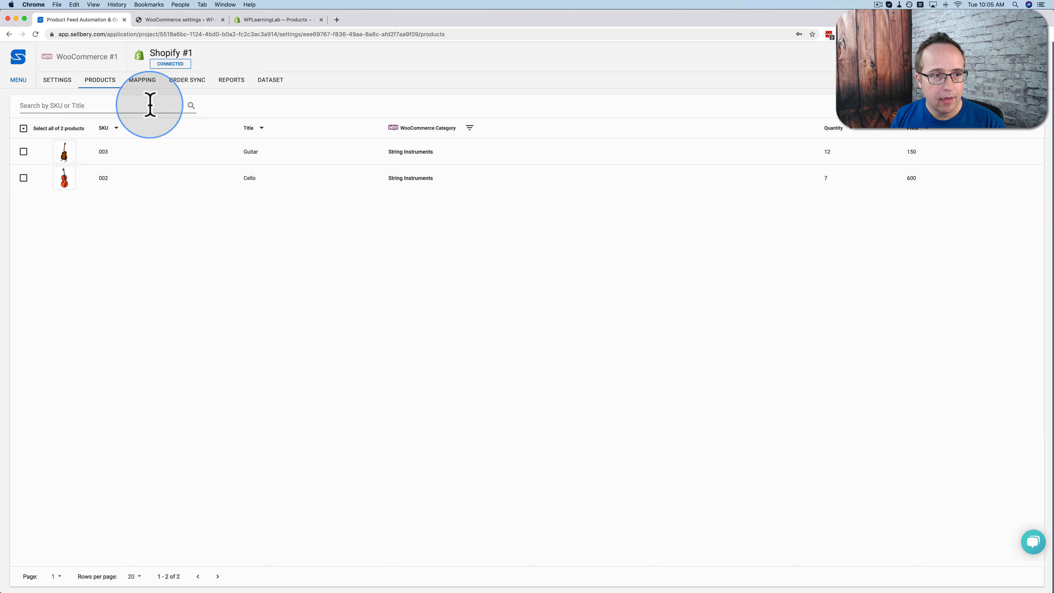
pyautogui.click(143, 81)
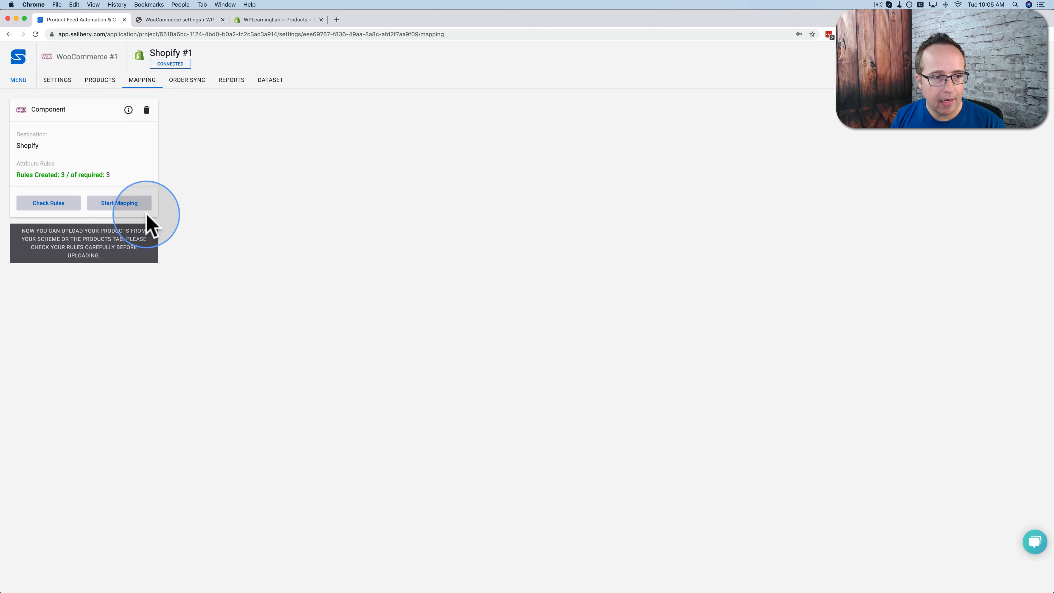
pyautogui.click(111, 203)
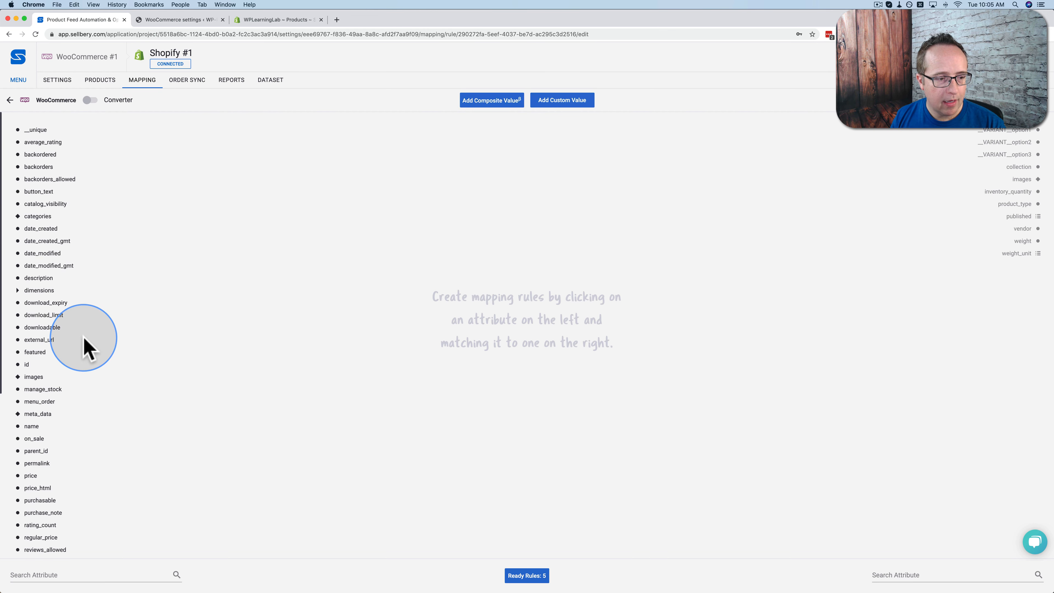
pyautogui.scroll(-2, 38, 407)
pyautogui.scroll(-8, 38, 407)
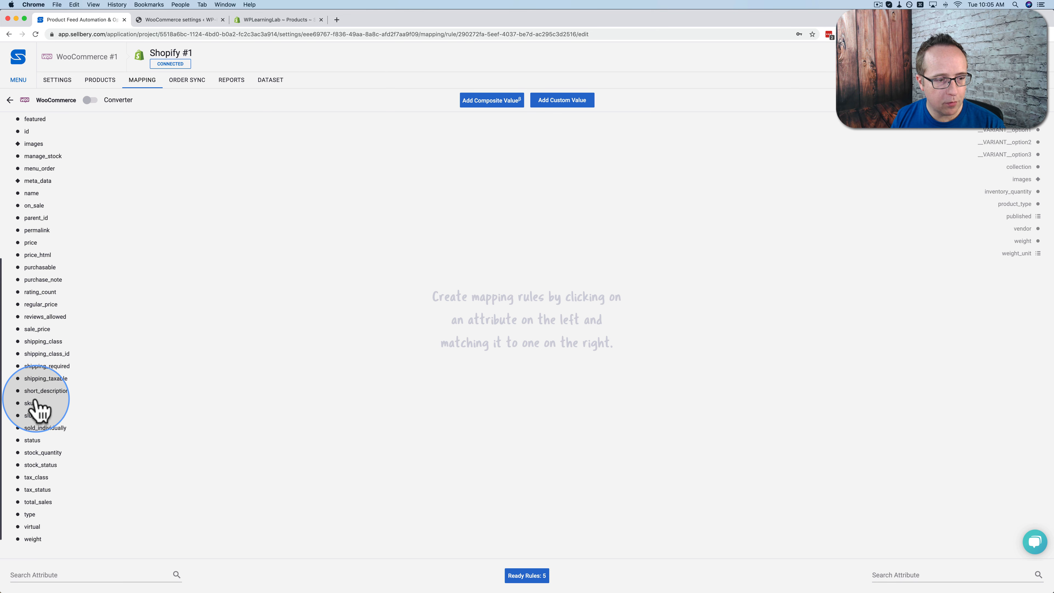
pyautogui.scroll(-3, 37, 409)
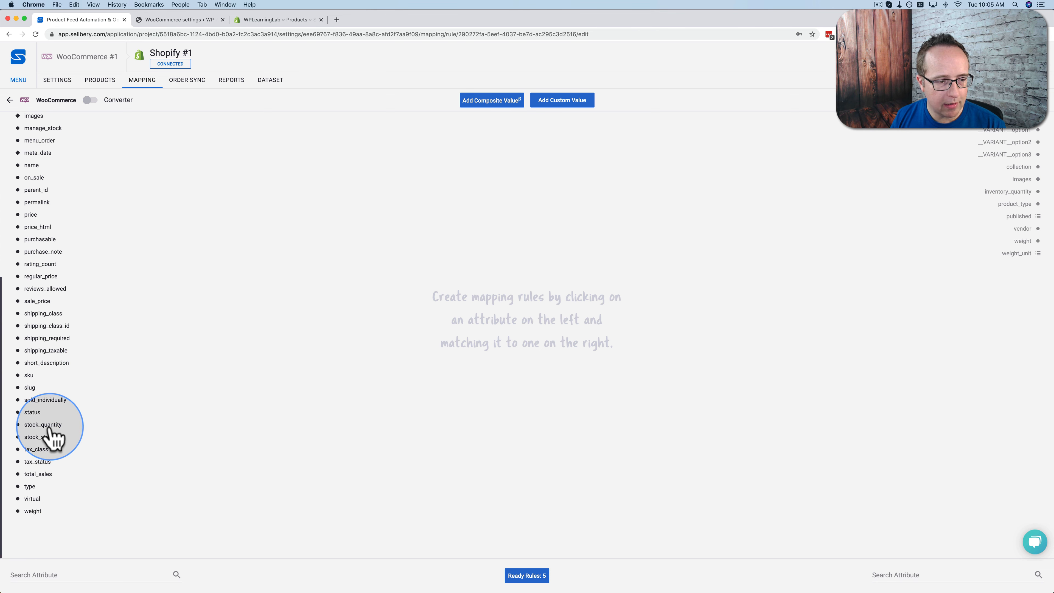
pyautogui.click(34, 426)
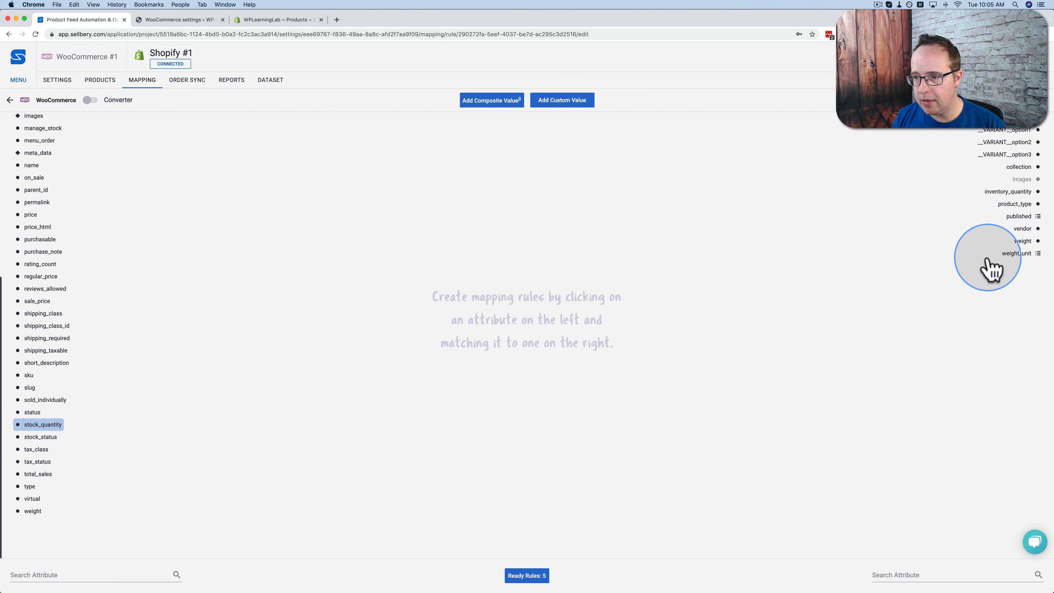
pyautogui.click(1001, 193)
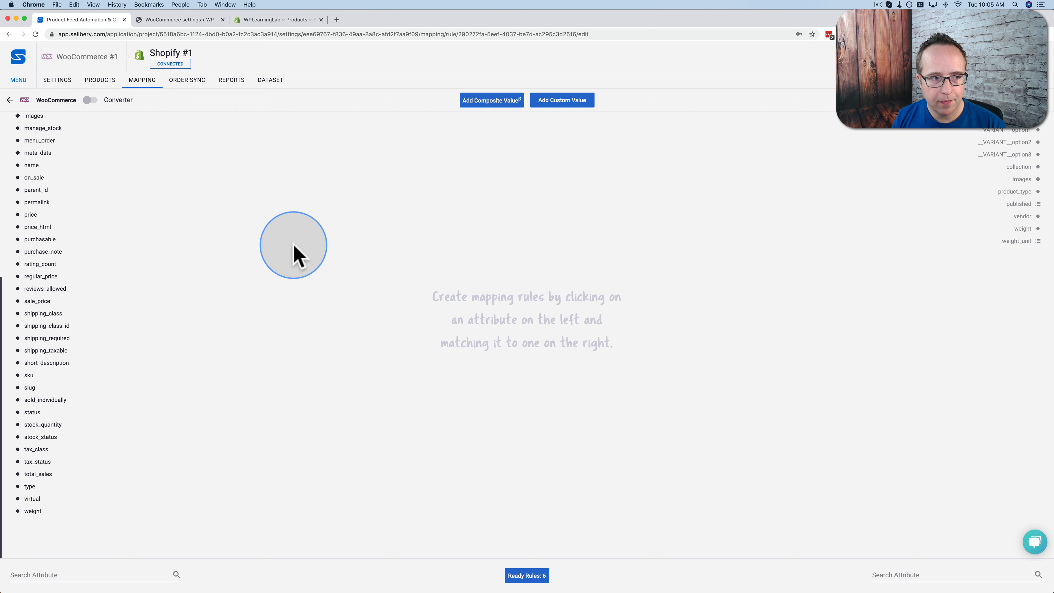
pyautogui.click(10, 100)
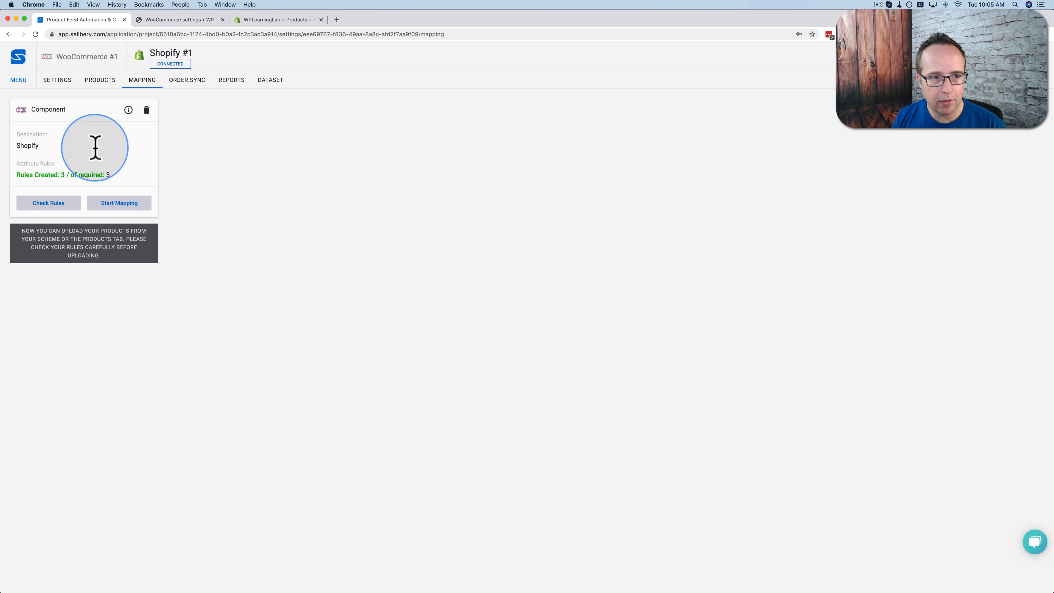
# - Upload the Cello product from Sellbery to Shopify, and refresh the product list in the Shopify admin
pyautogui.click(102, 81)
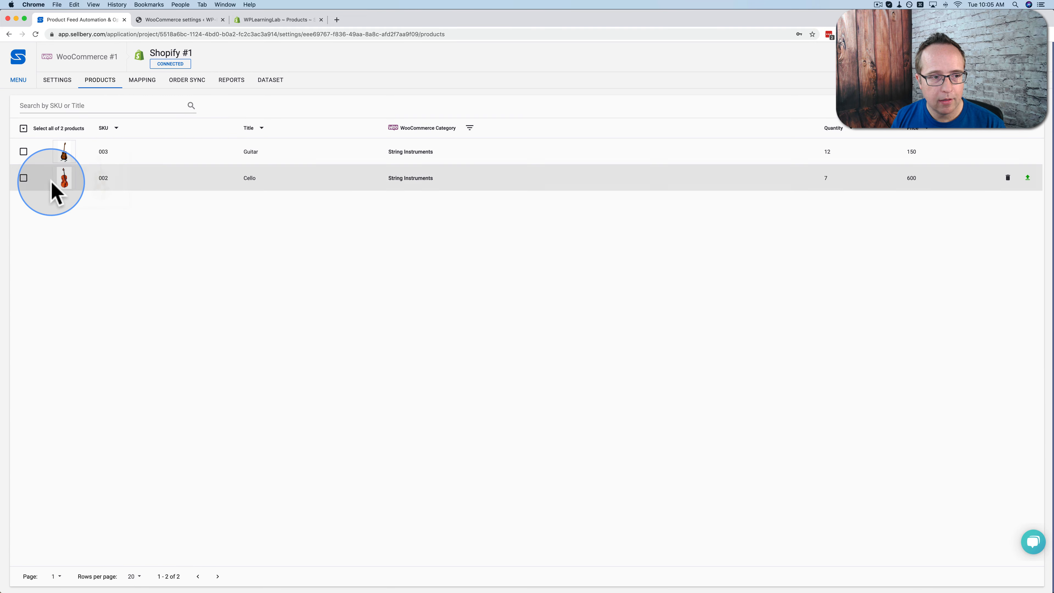
pyautogui.moveTo(100, 184)
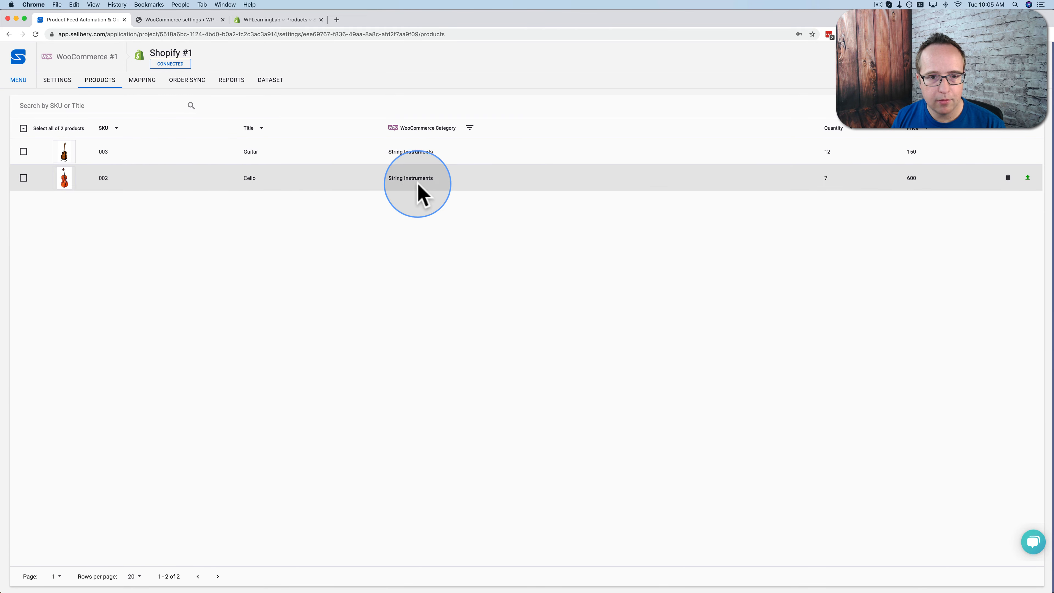
pyautogui.click(1028, 178)
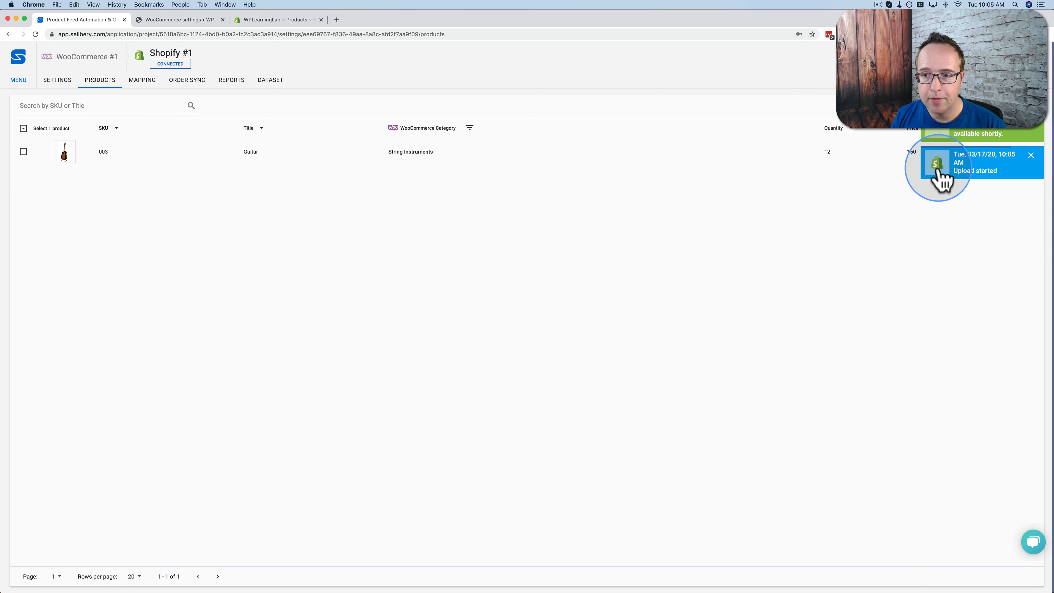
pyautogui.click(257, 21)
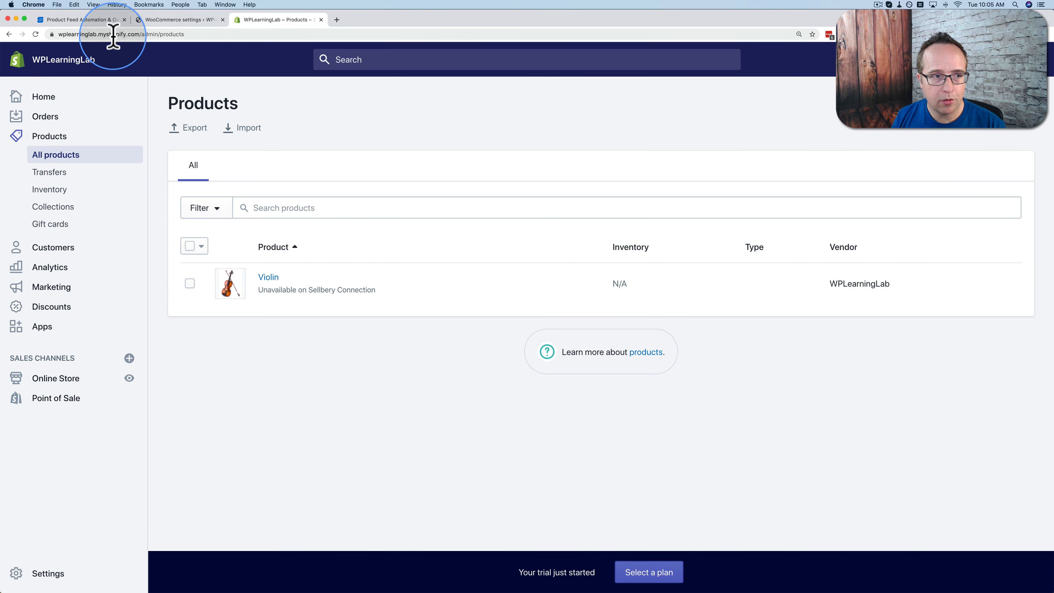
pyautogui.click(35, 34)
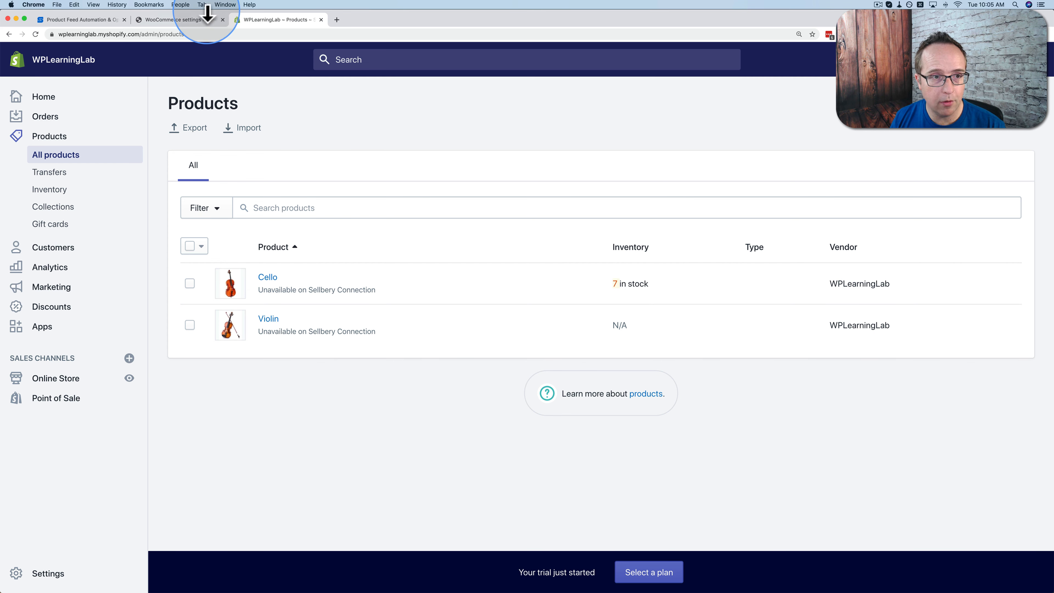
# - Compare the Cello's stock quantity in the WooCommerce product list with its inventory in Shopify, and review the products remaining in Sellbery
pyautogui.click(195, 19)
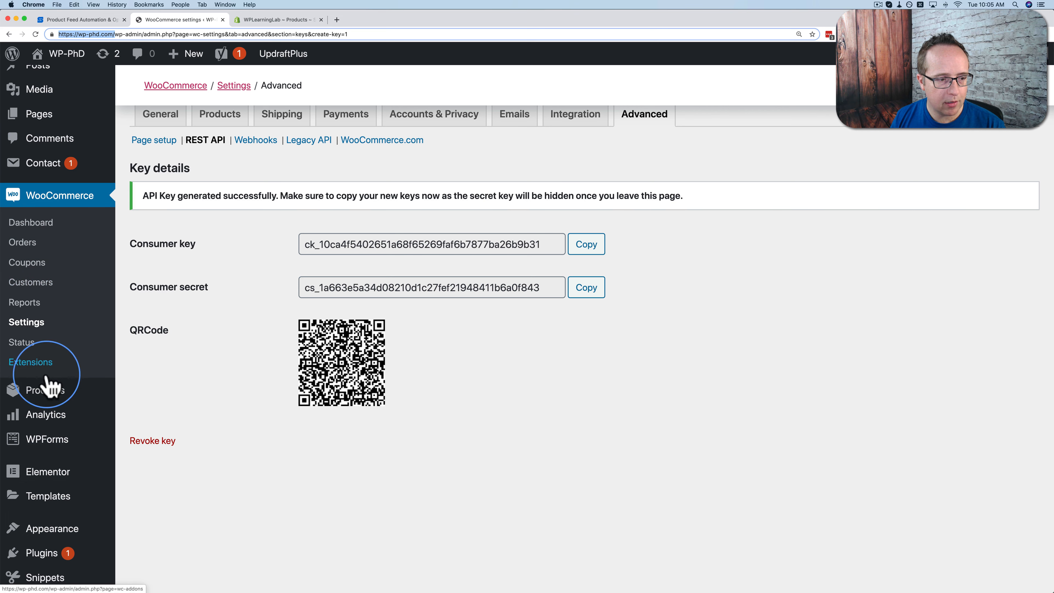
pyautogui.click(45, 395)
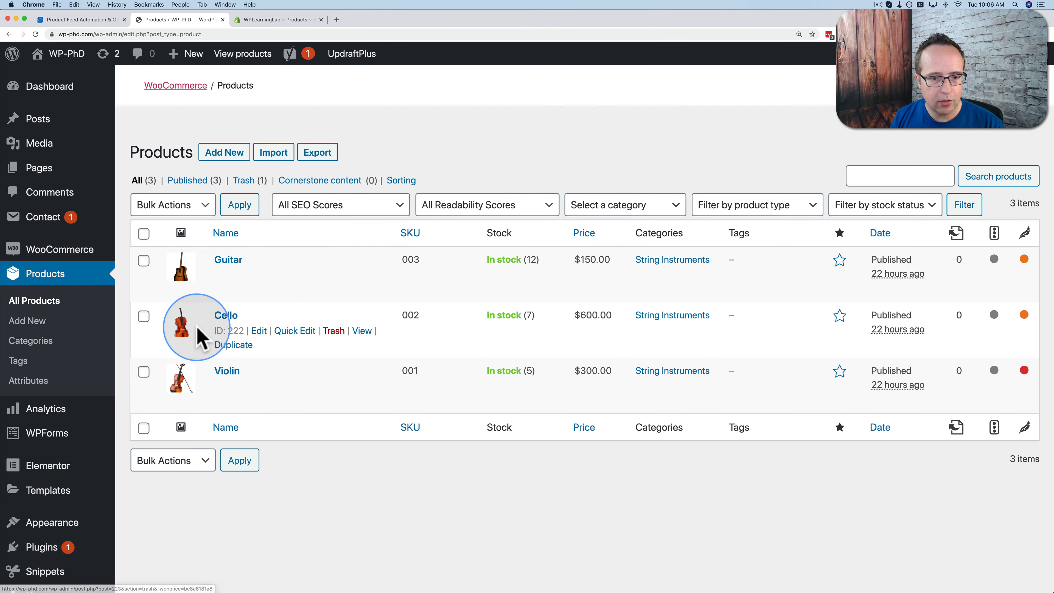
pyautogui.doubleClick(529, 316)
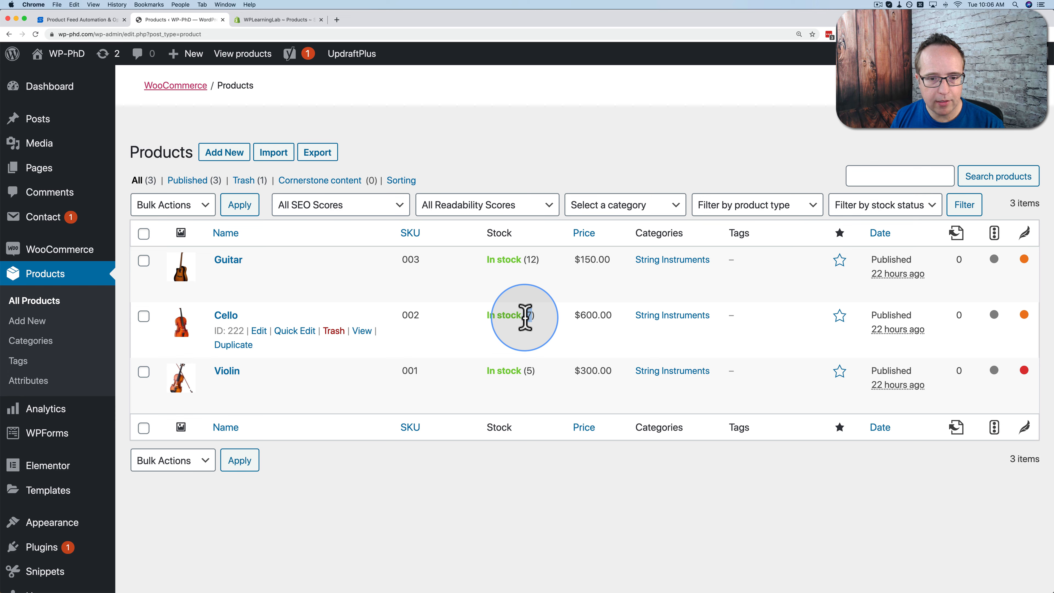
pyautogui.click(282, 20)
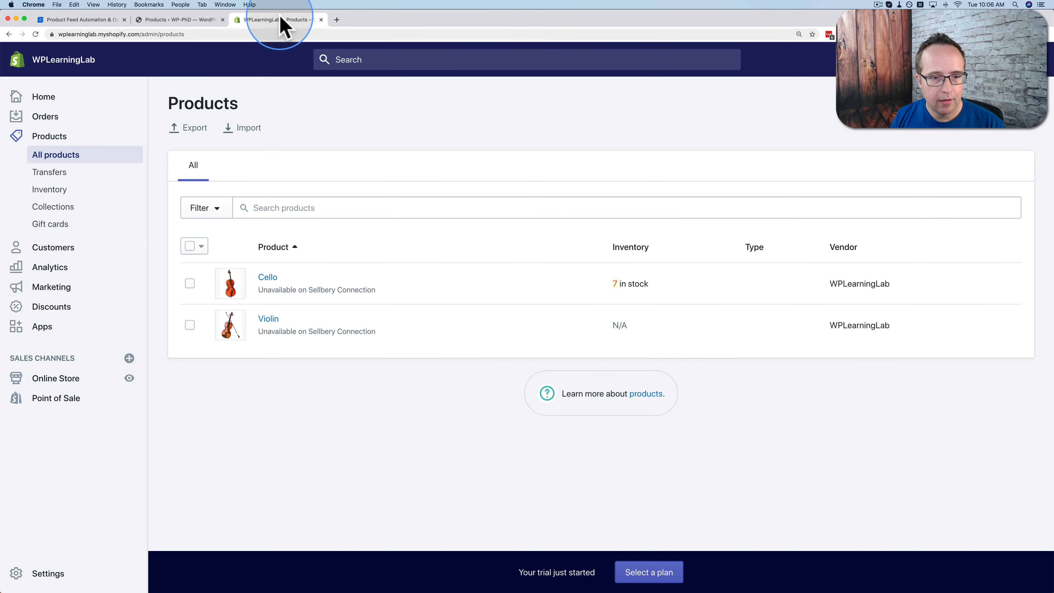
pyautogui.click(81, 21)
pyautogui.click(232, 211)
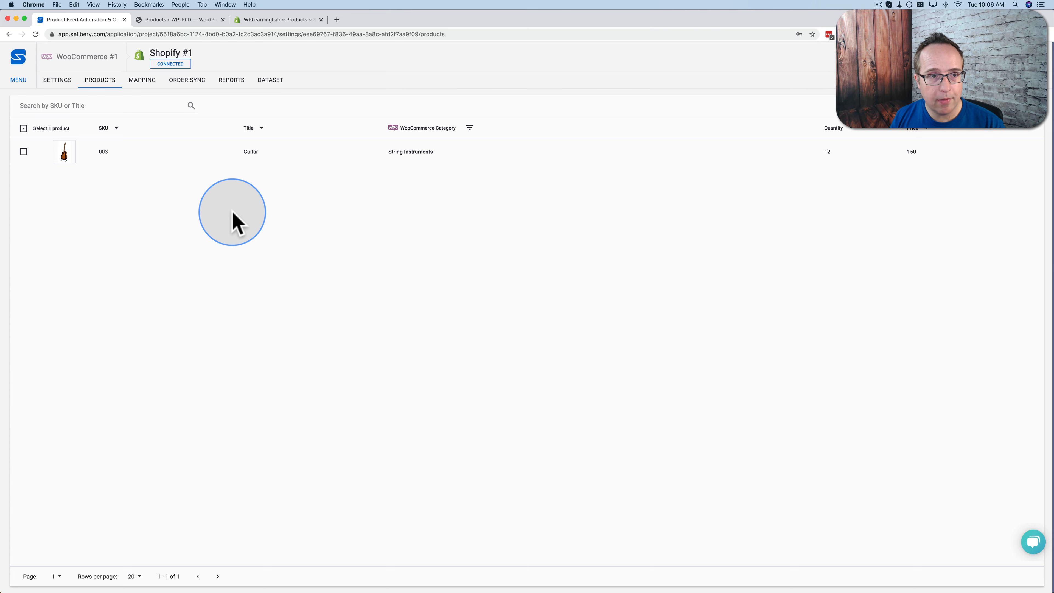
pyautogui.click(290, 19)
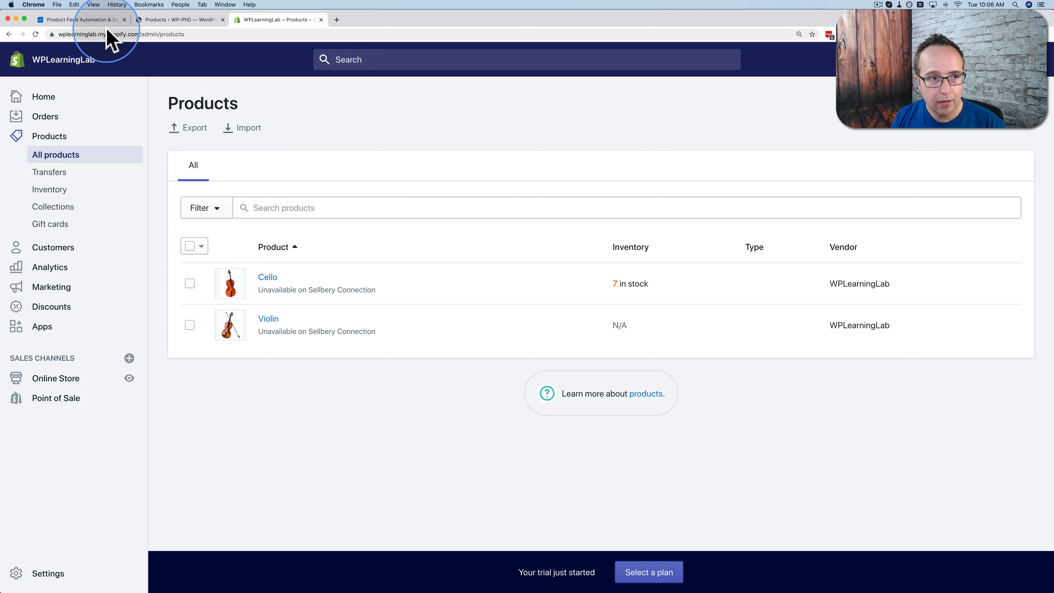
pyautogui.click(139, 246)
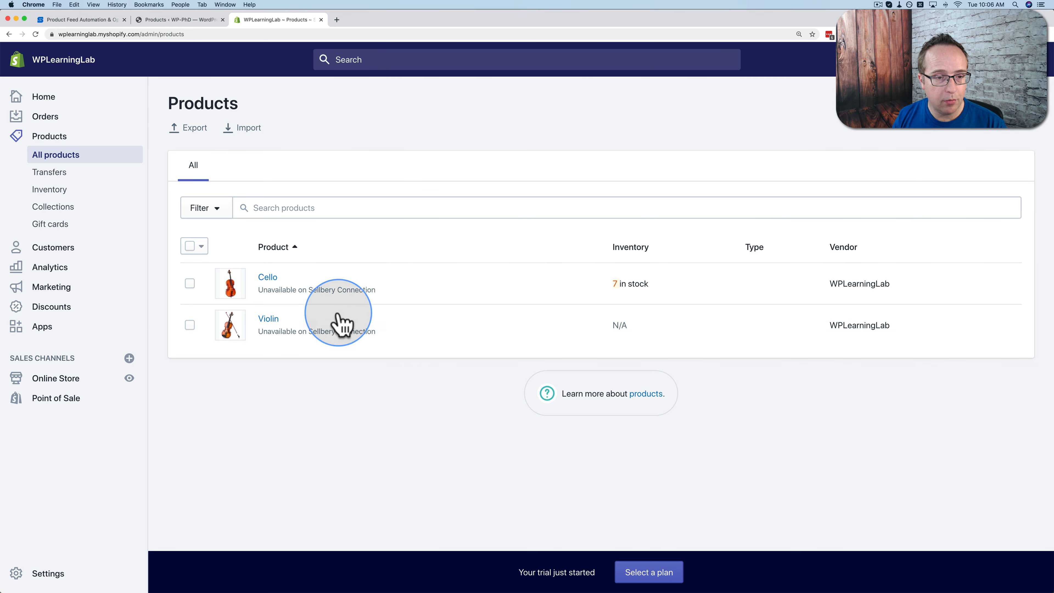
# - Select the remaining Guitar product in Sellbery, upload it to Shopify, and refresh the Shopify product list
pyautogui.click(92, 21)
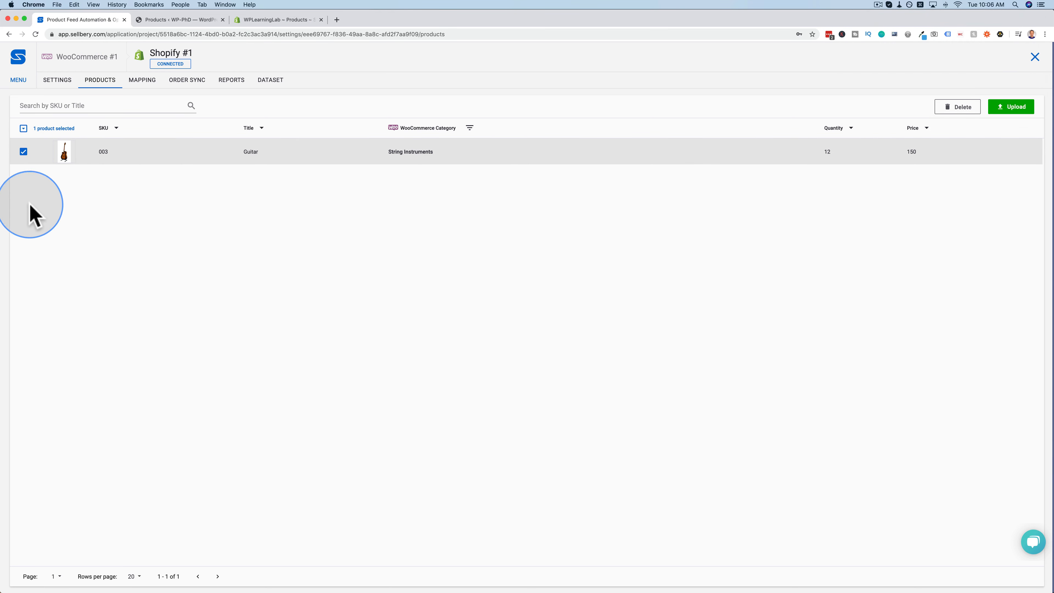
pyautogui.click(1022, 107)
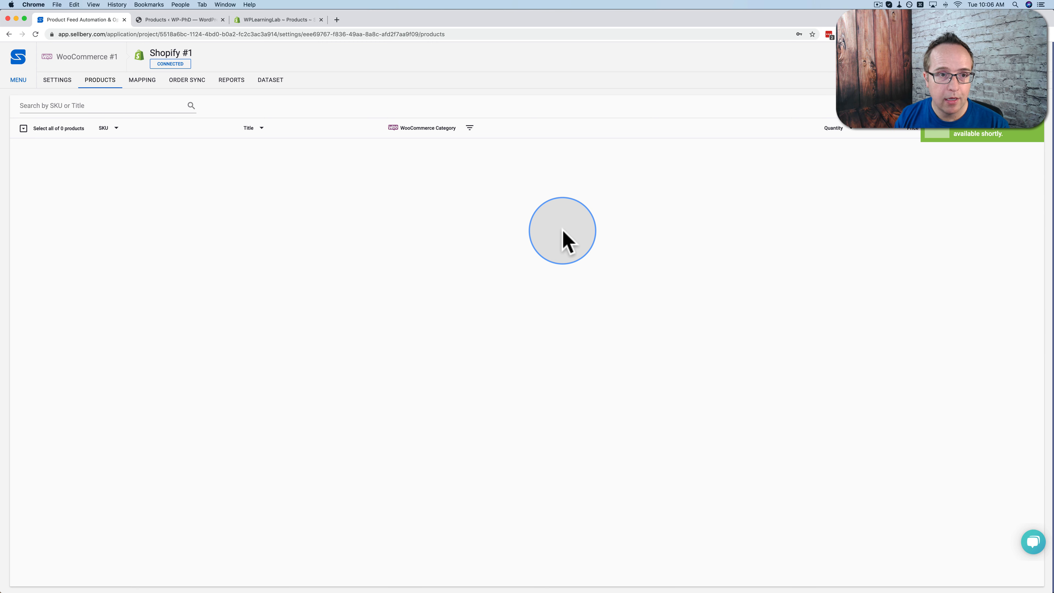
pyautogui.click(265, 22)
pyautogui.click(35, 34)
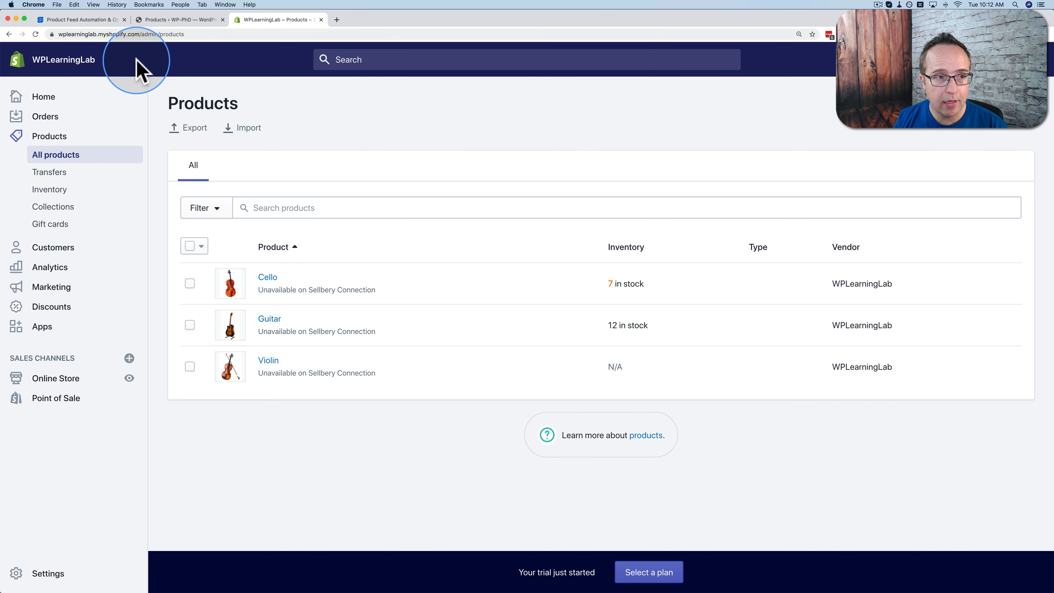
# - In Sellbery, enable order sync to WooCommerce #1 with PayPal as payment method and Flat rate as shipping method, and save it
pyautogui.click(95, 21)
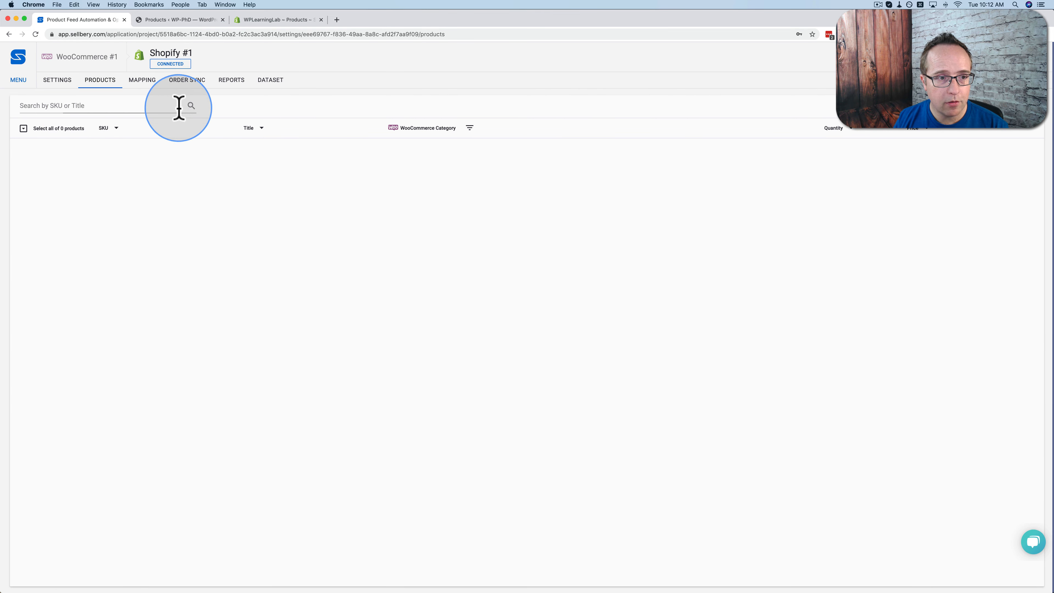
pyautogui.click(193, 83)
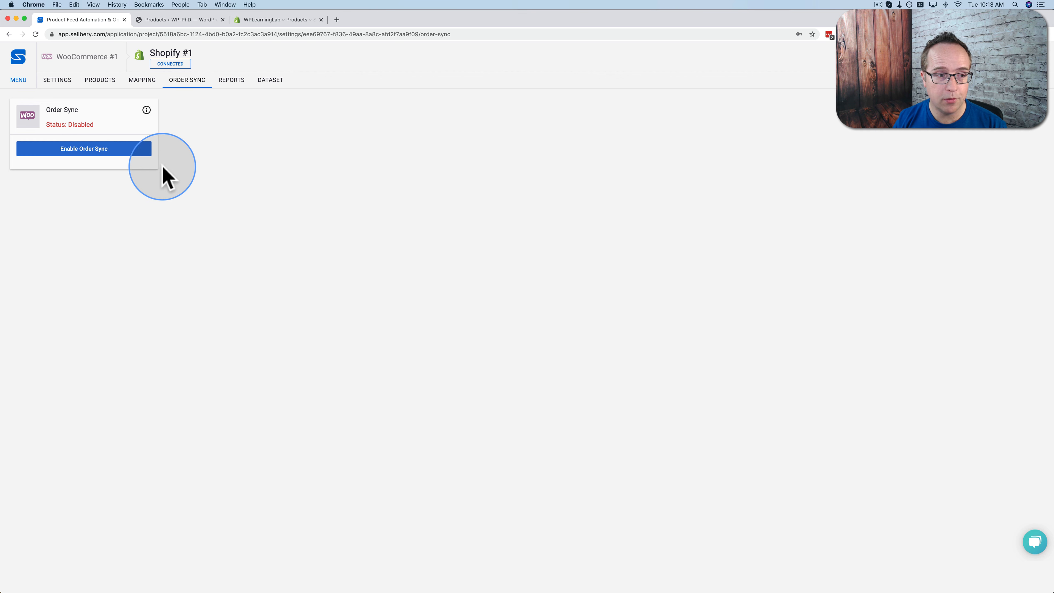
pyautogui.click(83, 150)
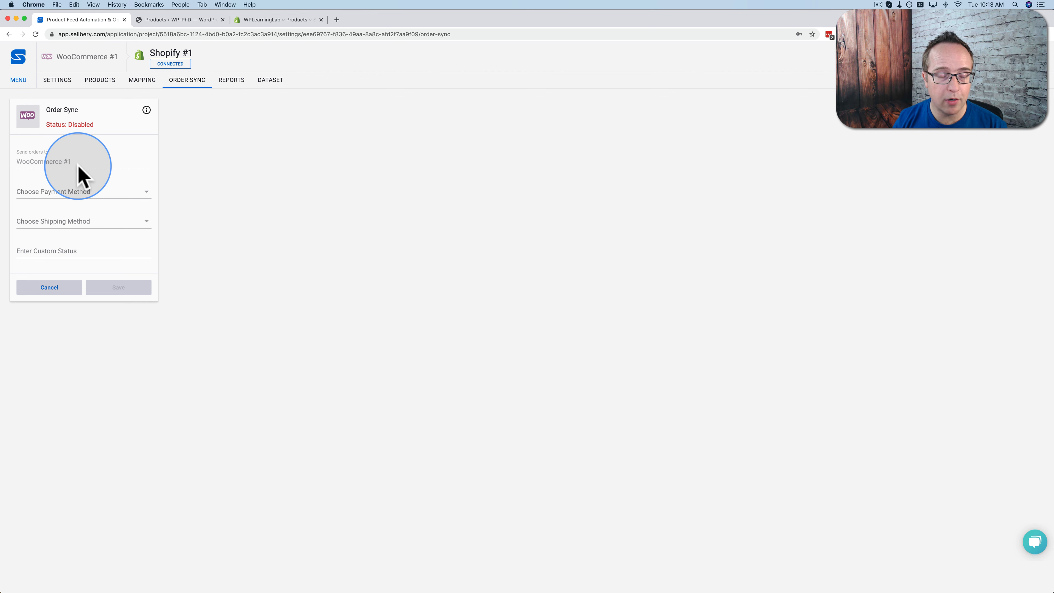
pyautogui.click(109, 193)
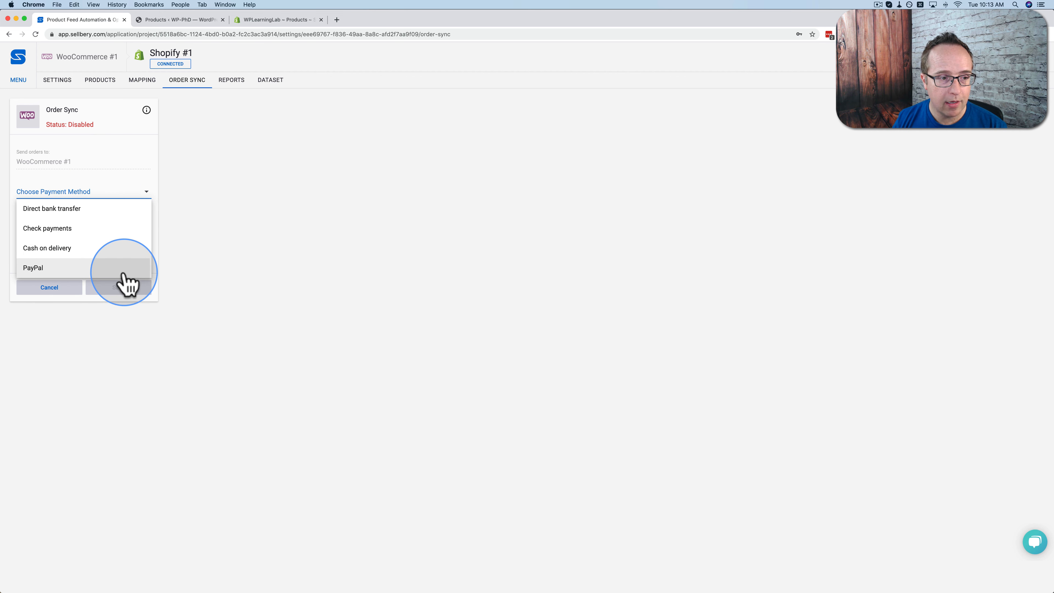
pyautogui.click(87, 268)
pyautogui.click(114, 221)
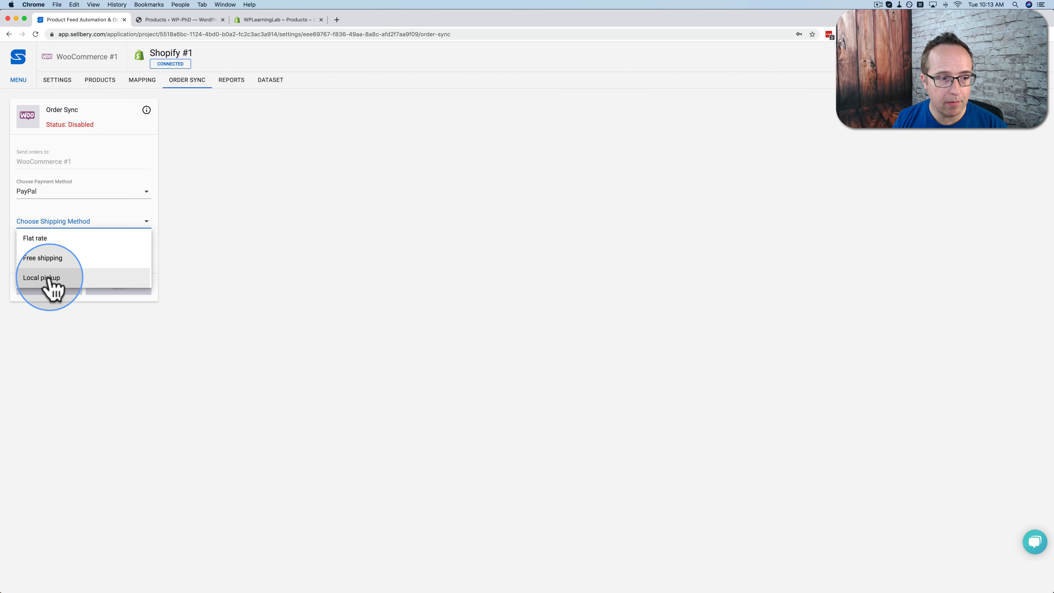
pyautogui.click(63, 239)
pyautogui.click(81, 250)
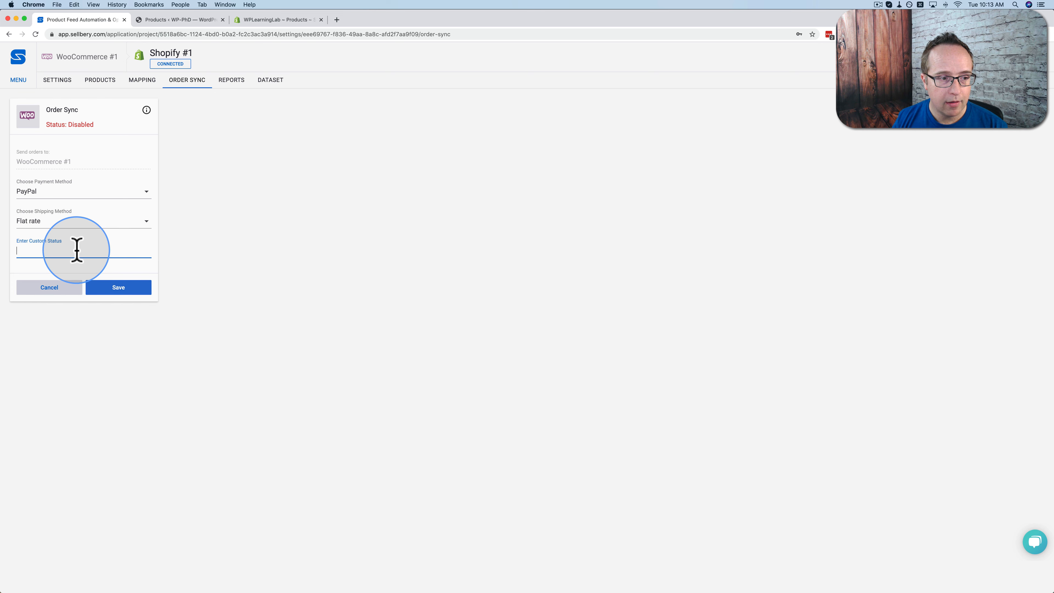
pyautogui.click(124, 293)
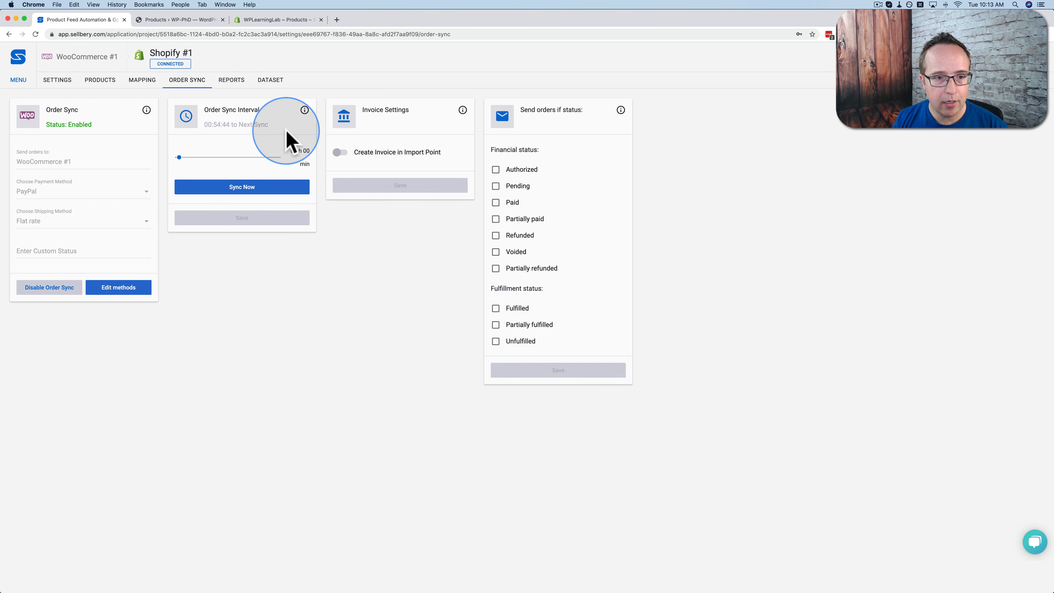
# - Check the order sync interval, and enable and save invoice creation in the import point
pyautogui.moveTo(294, 150); pyautogui.dragTo(300, 151)
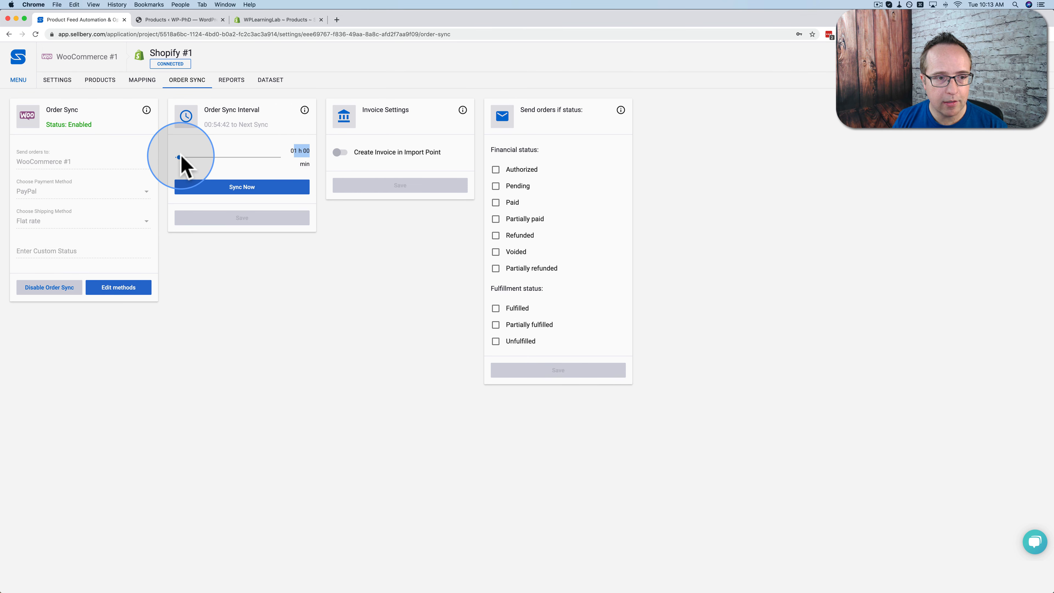
pyautogui.moveTo(179, 158)
pyautogui.mouseDown()
pyautogui.moveTo(233, 159)
pyautogui.moveTo(169, 160)
pyautogui.moveTo(298, 153)
pyautogui.moveTo(180, 156)
pyautogui.mouseUp()
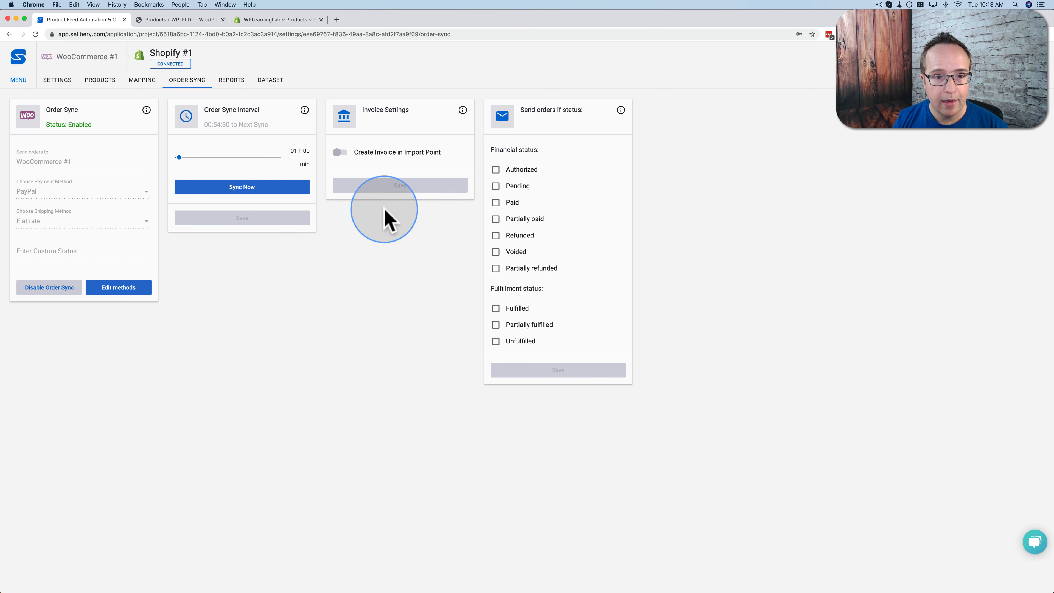
pyautogui.click(342, 154)
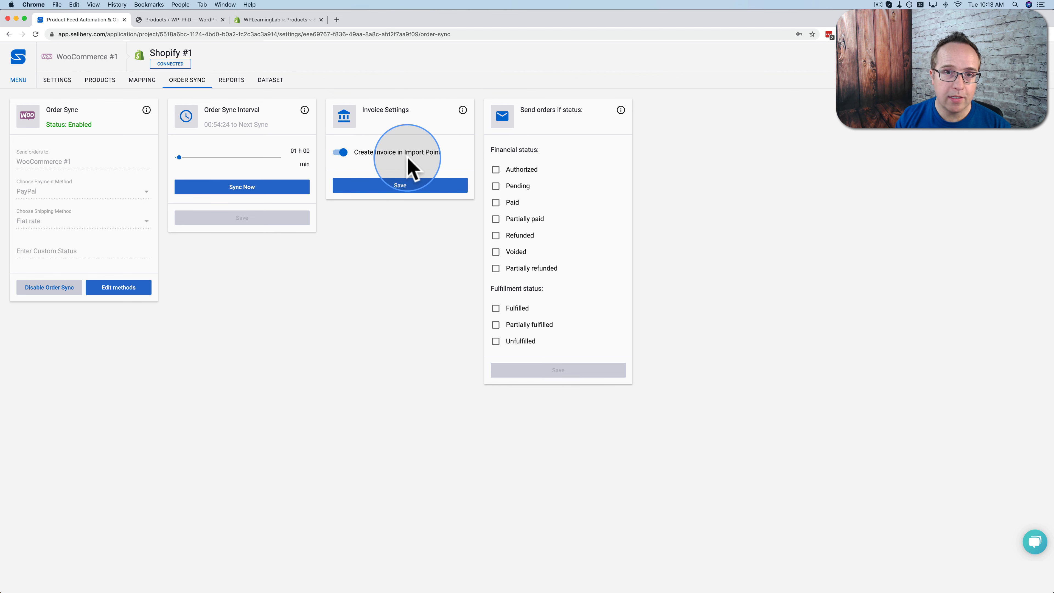
pyautogui.click(400, 187)
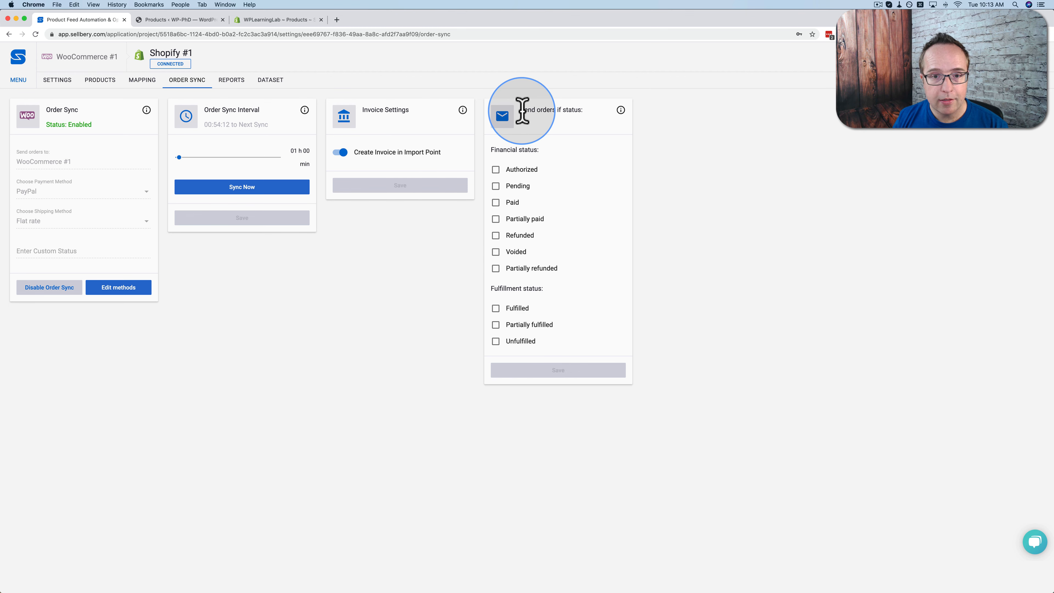
# - Restrict the sent orders to the Paid and Partially paid financial statuses and save the setting
pyautogui.moveTo(517, 110); pyautogui.dragTo(584, 110)
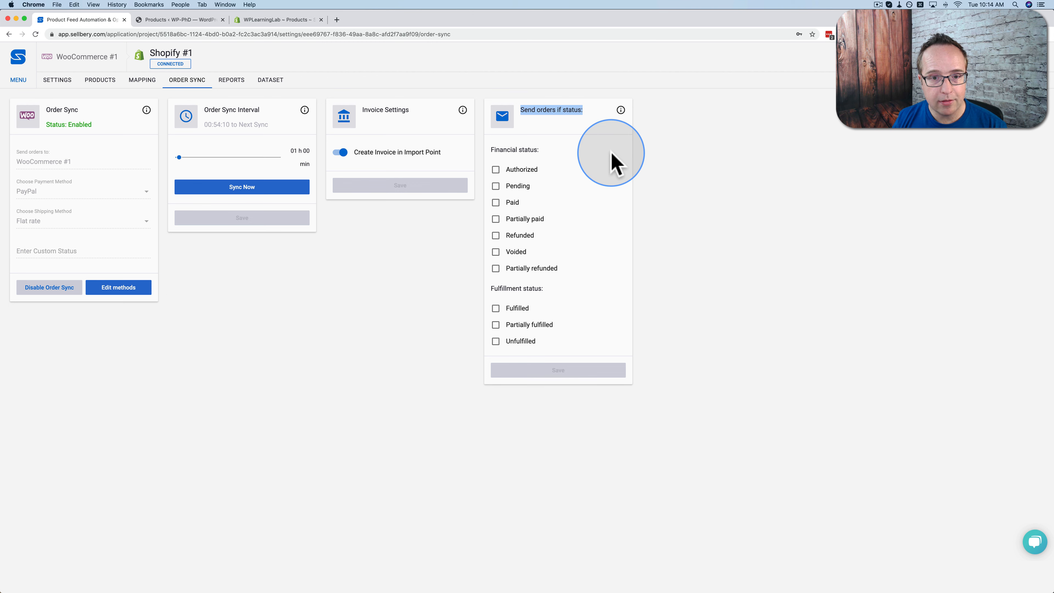
pyautogui.moveTo(491, 150); pyautogui.dragTo(541, 151)
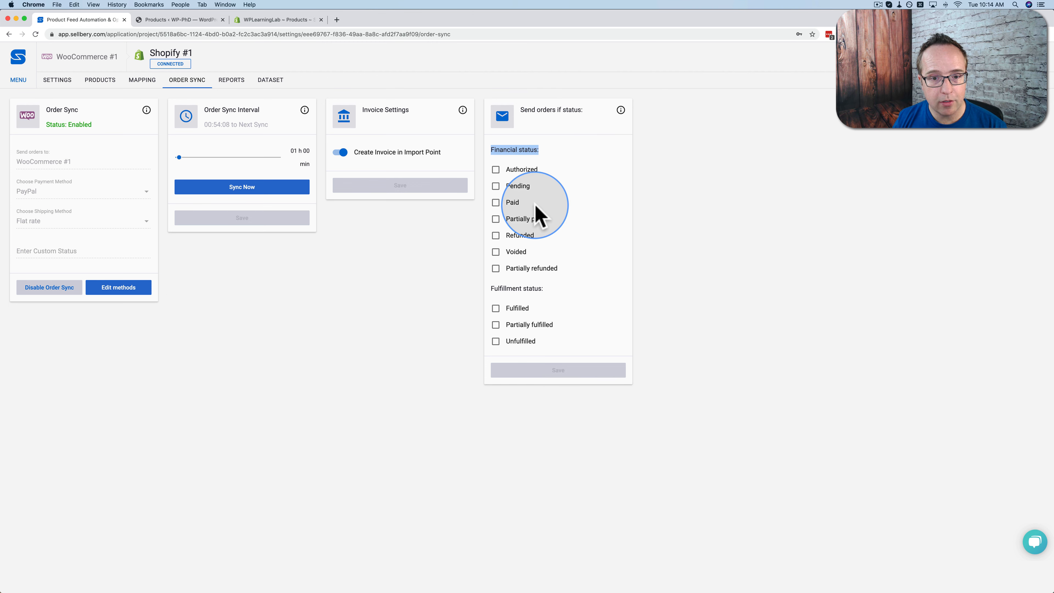
pyautogui.click(497, 202)
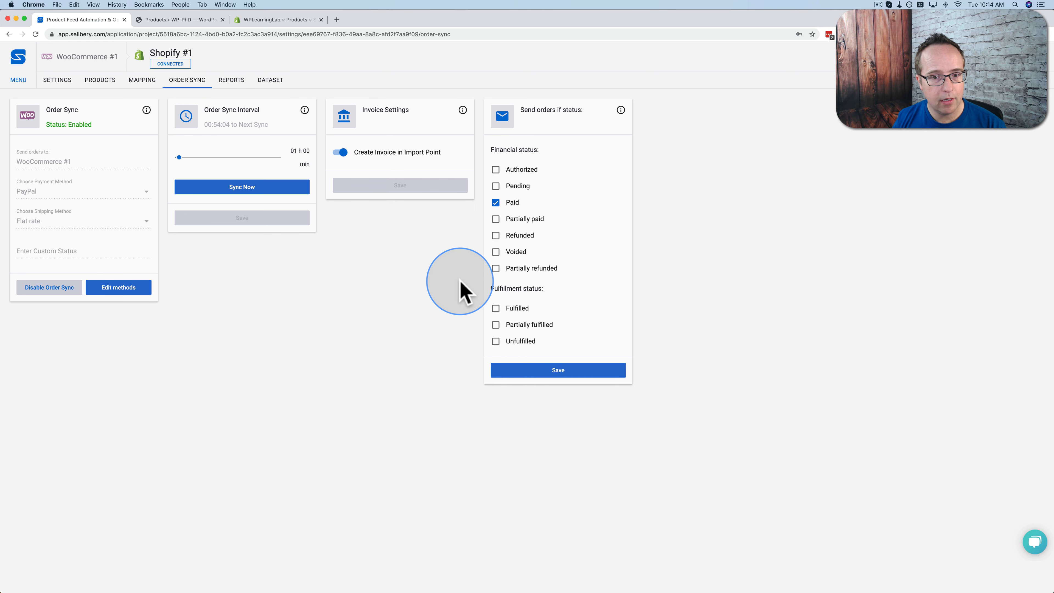
pyautogui.click(497, 220)
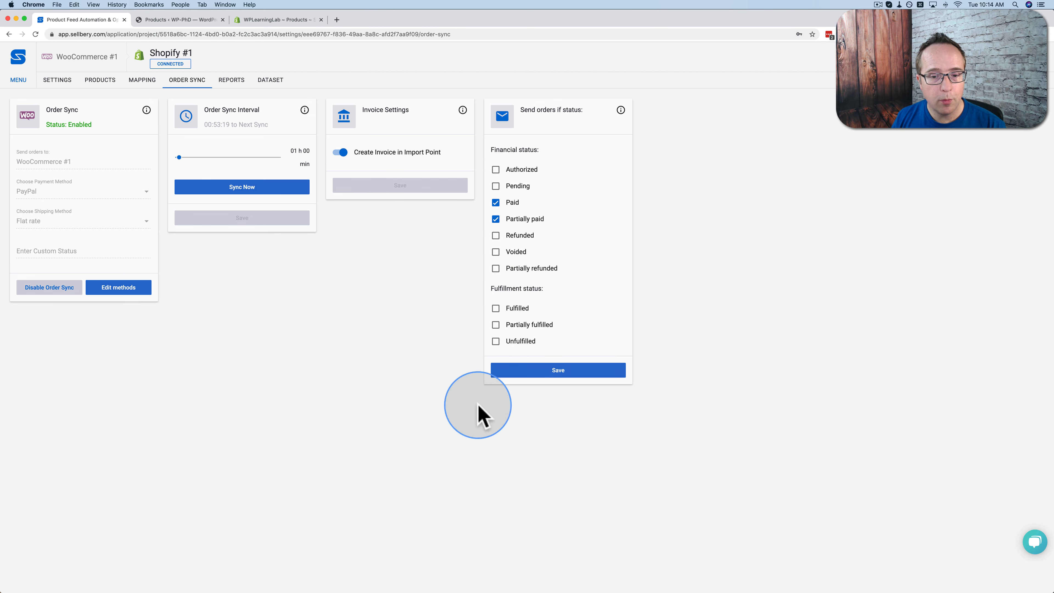
pyautogui.click(556, 371)
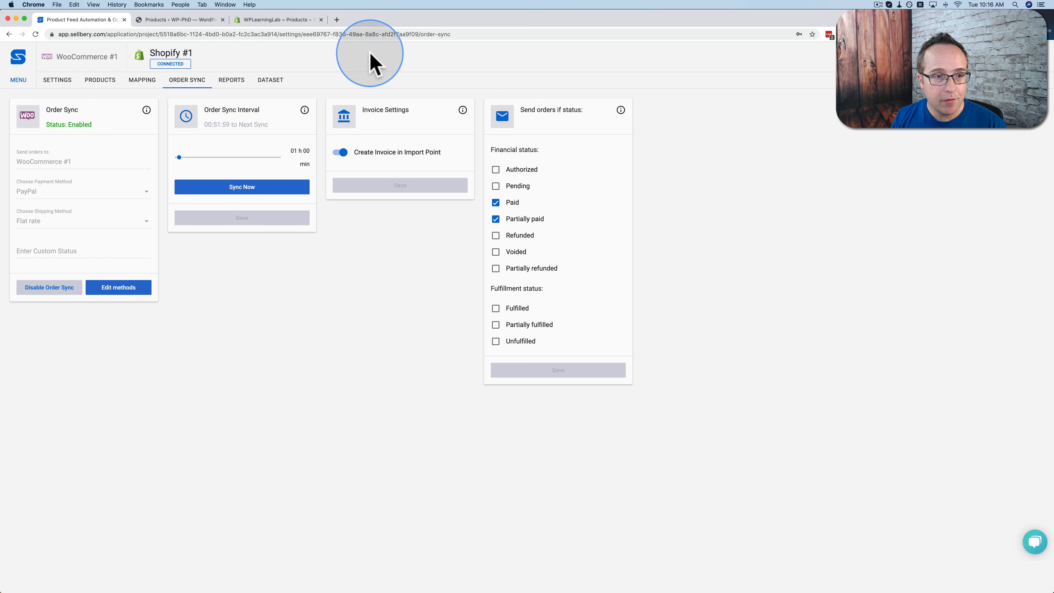
# - Review the Shopify product upload report over a longer date range and the dataset of uploaded products
pyautogui.click(231, 79)
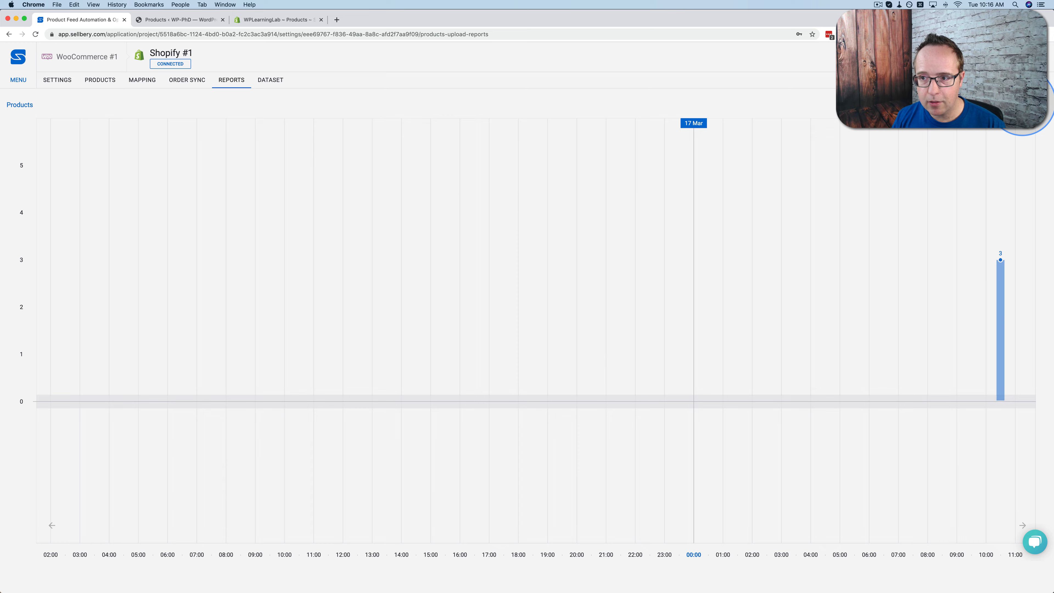
pyautogui.click(1023, 102)
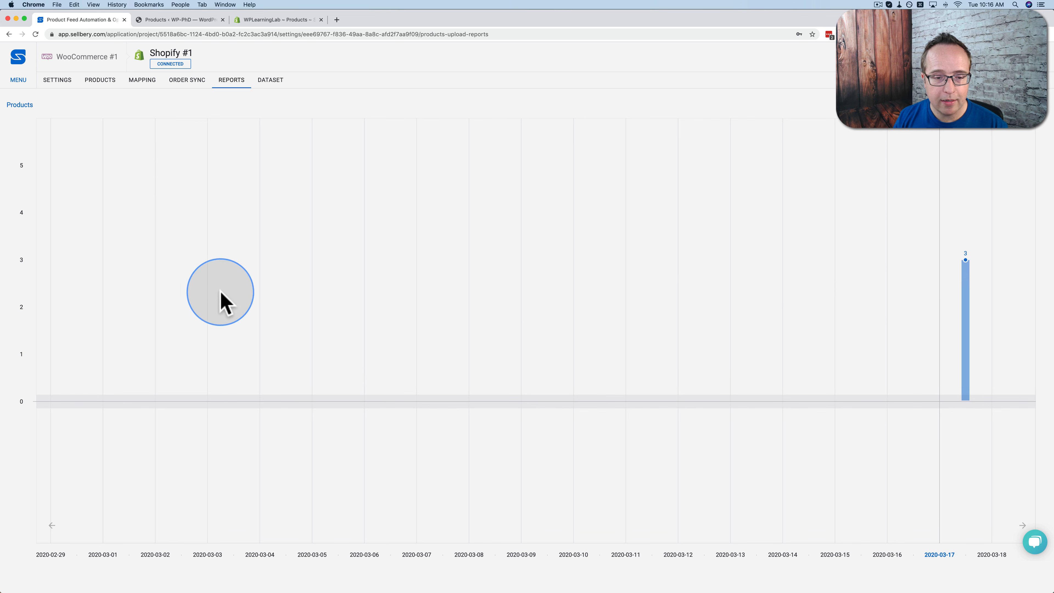
pyautogui.click(271, 80)
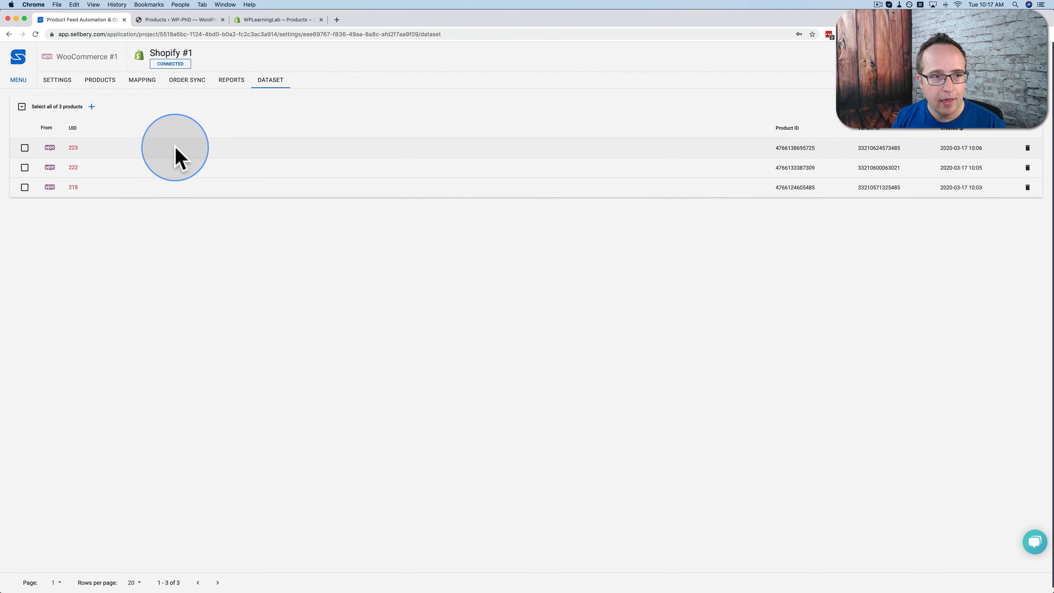
# - Leave the Shopify settings, review the project's activity log, and return to the dashboard
pyautogui.click(1033, 61)
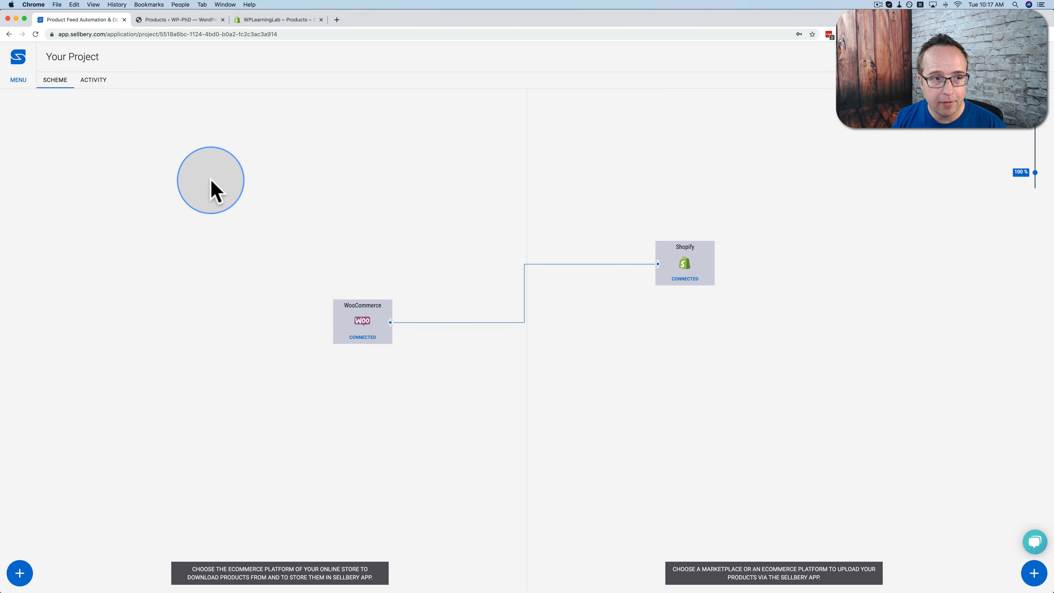
pyautogui.click(93, 80)
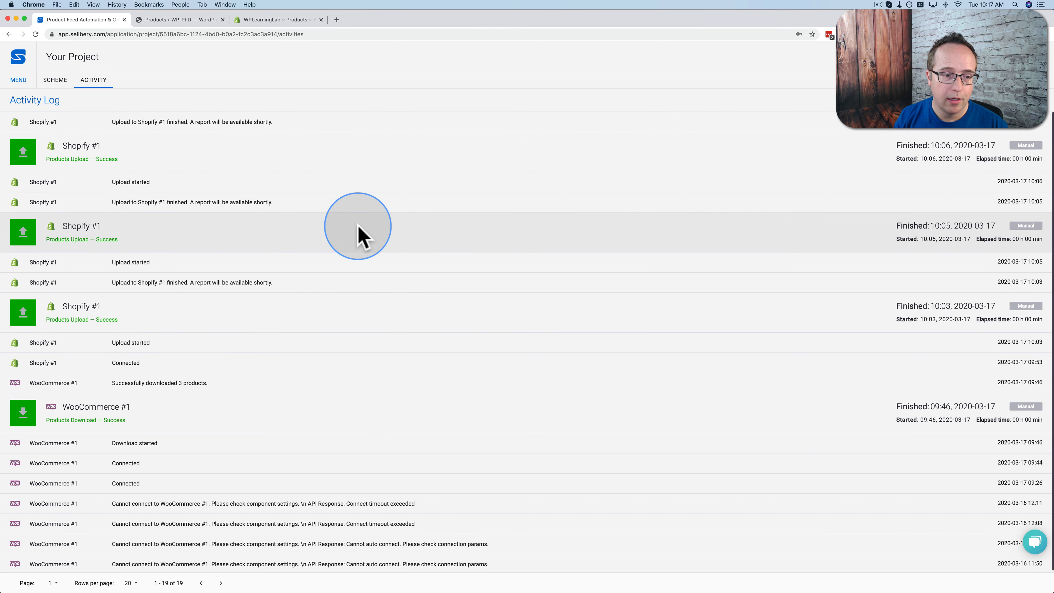
pyautogui.scroll(-1, 239, 403)
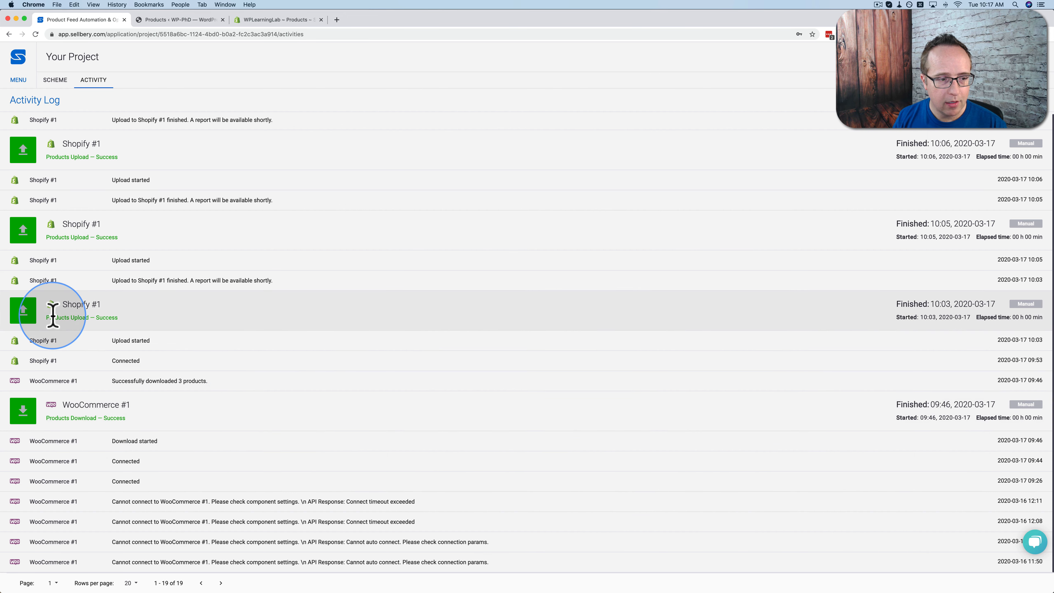
pyautogui.scroll(1, 132, 320)
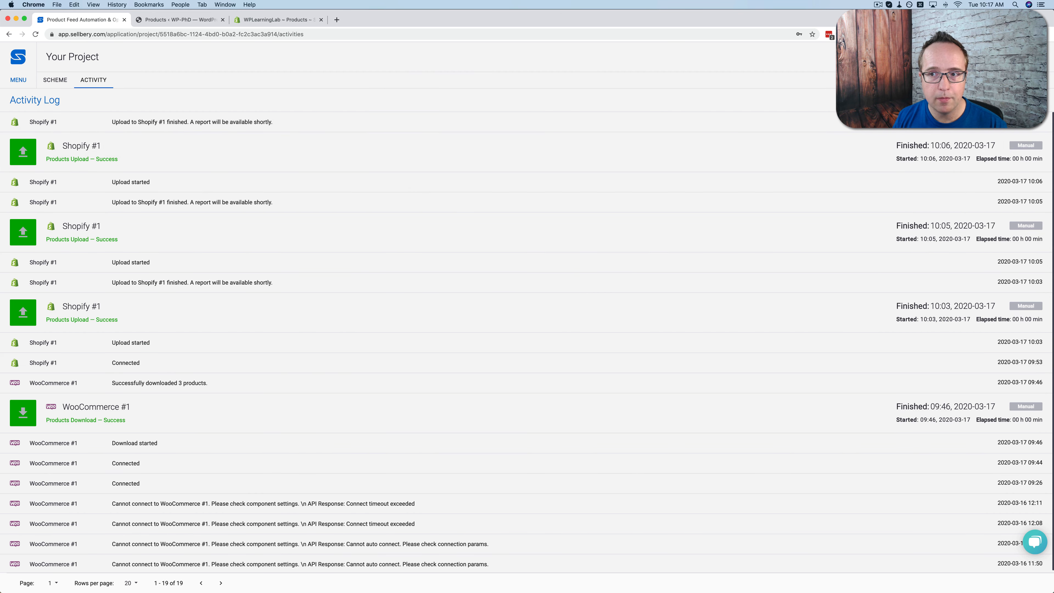
pyautogui.click(1039, 57)
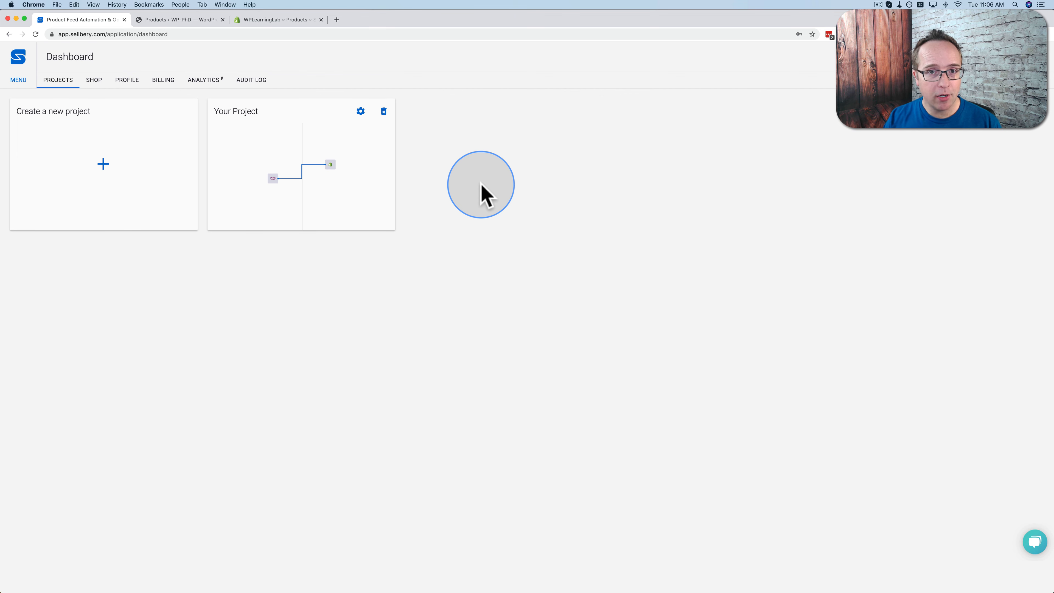
# - In the shop, configure a channel setup from Etsy to Google Shopping and add it to the cart
pyautogui.click(95, 81)
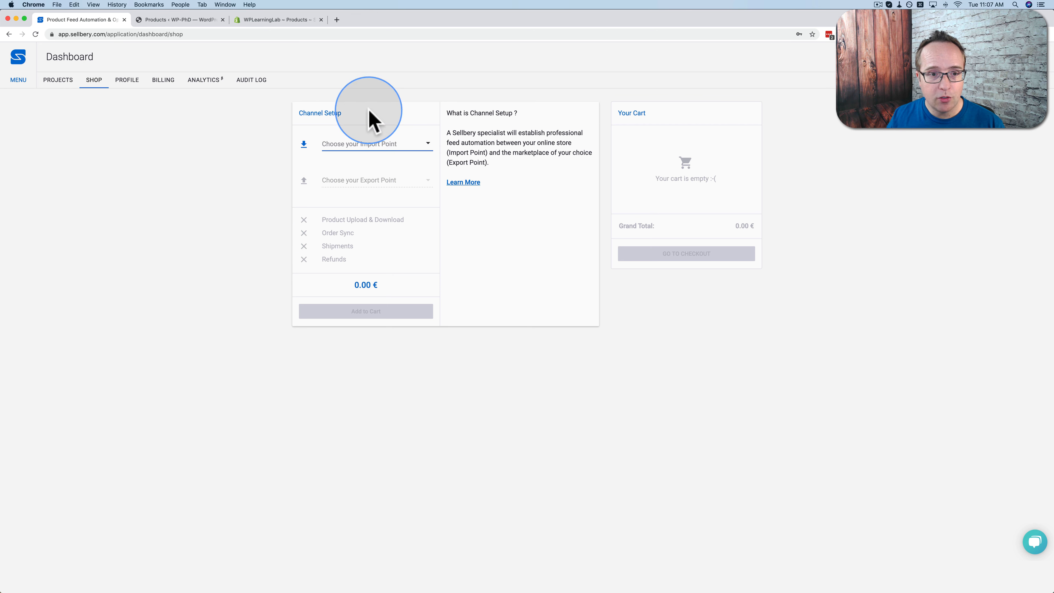
pyautogui.click(383, 146)
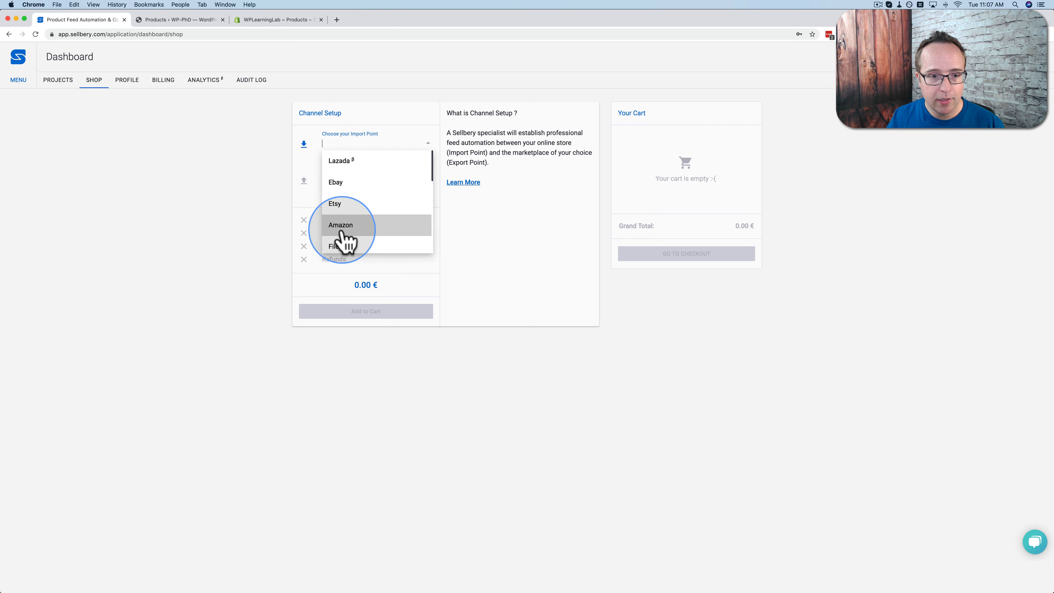
pyautogui.click(338, 205)
pyautogui.click(428, 180)
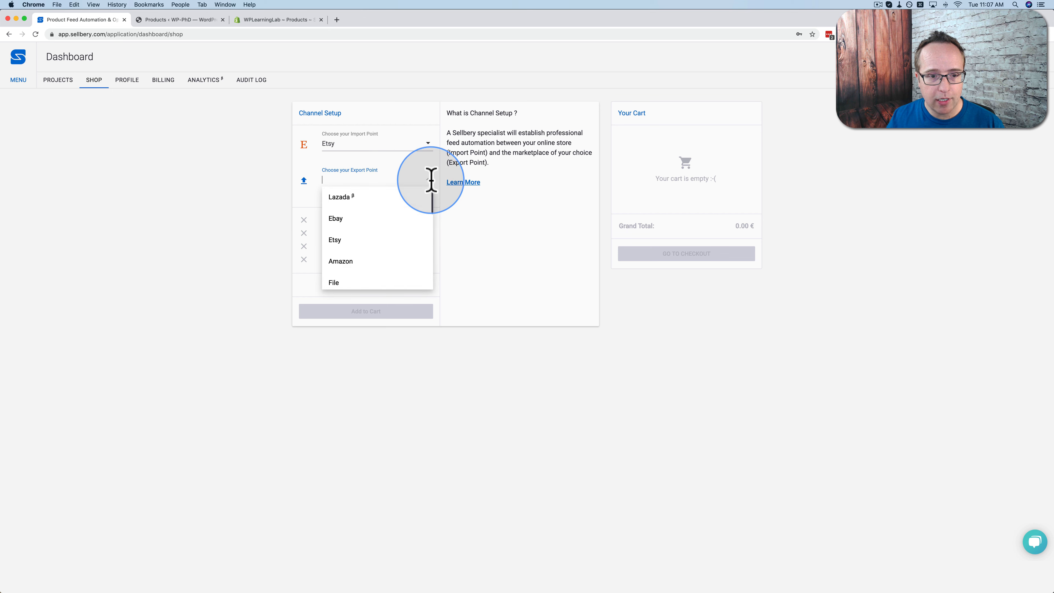
pyautogui.scroll(-3, 381, 261)
pyautogui.click(355, 225)
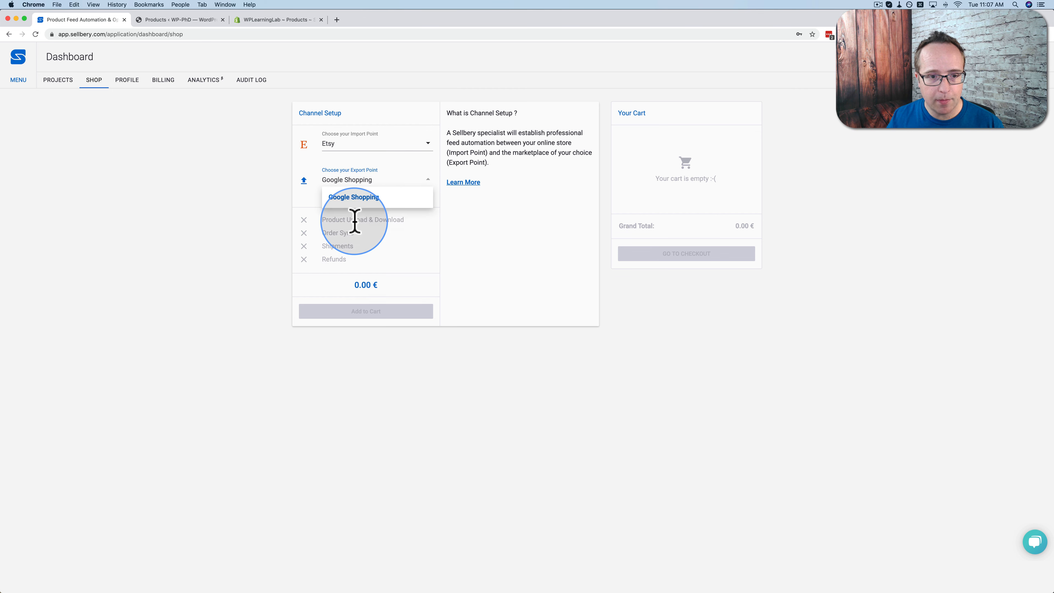
pyautogui.moveTo(349, 286); pyautogui.dragTo(396, 287)
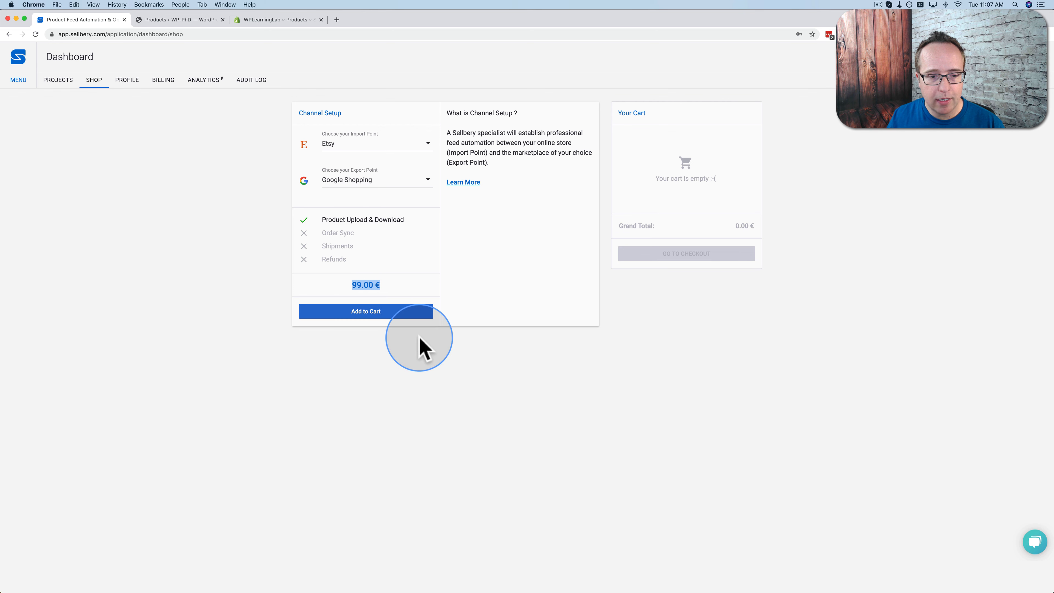
pyautogui.click(364, 315)
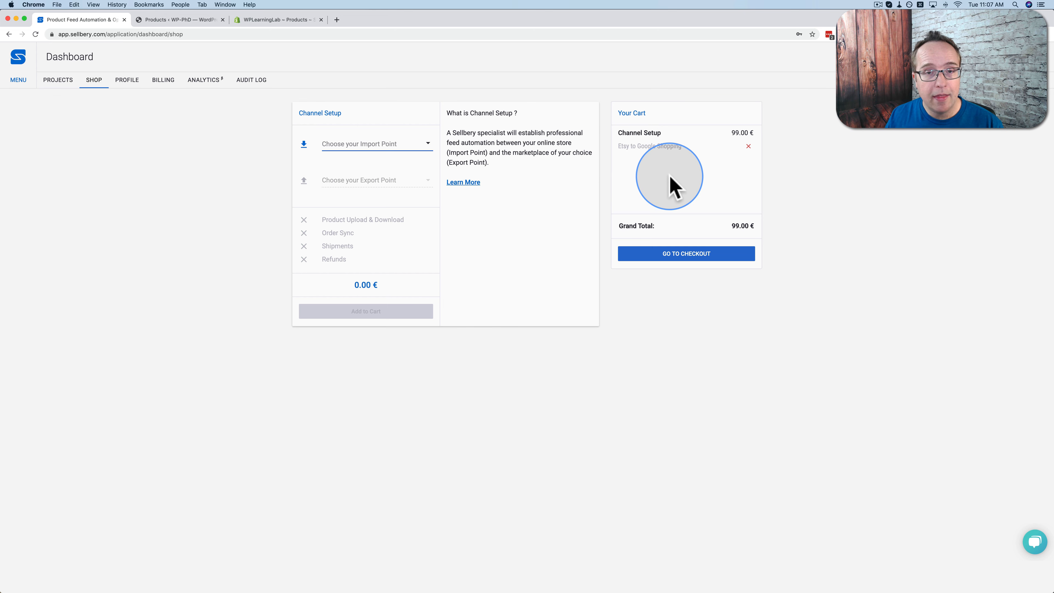
# - Review the account's profile, billing, analytics and audit log, and compare the features of the monthly subscription plans
pyautogui.click(127, 81)
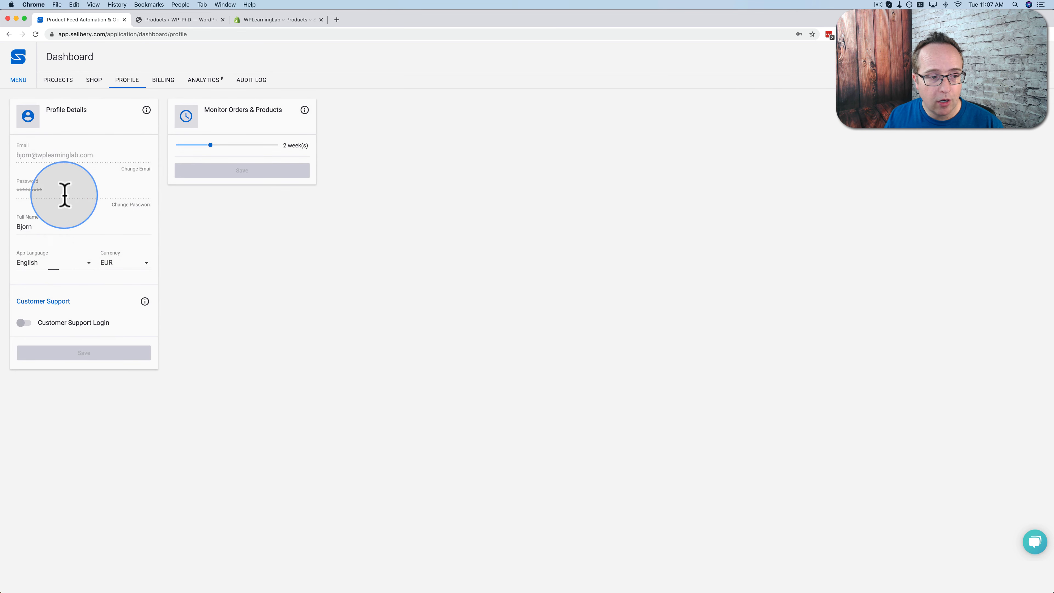
pyautogui.click(171, 82)
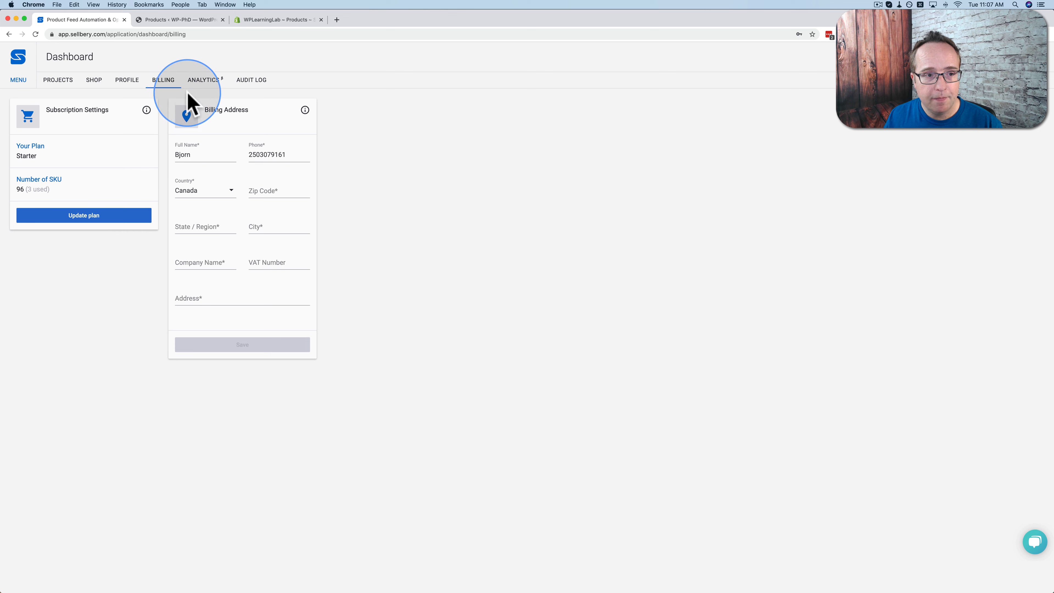
pyautogui.click(205, 80)
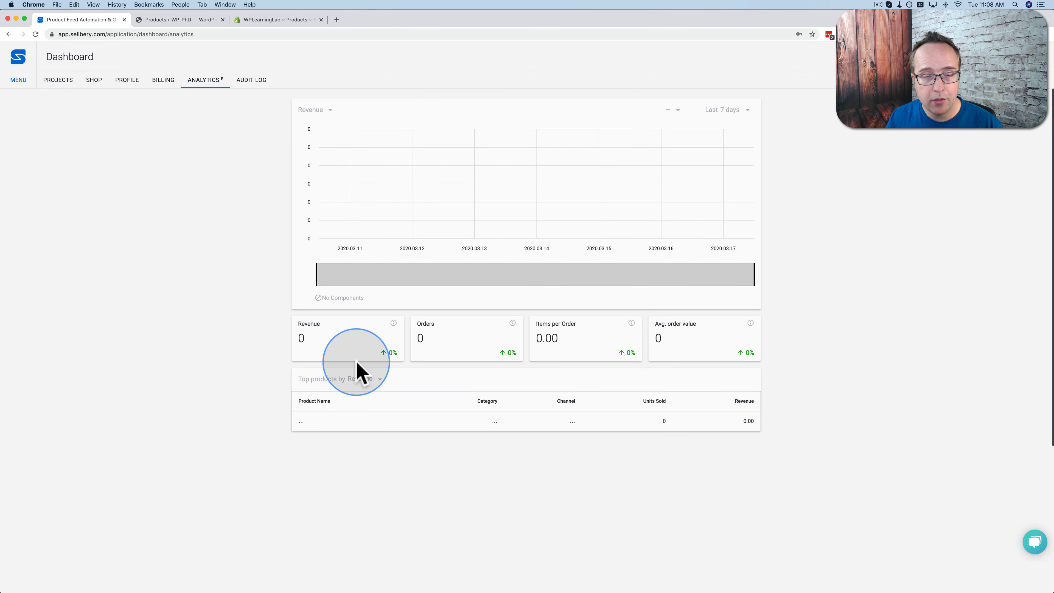
pyautogui.click(252, 80)
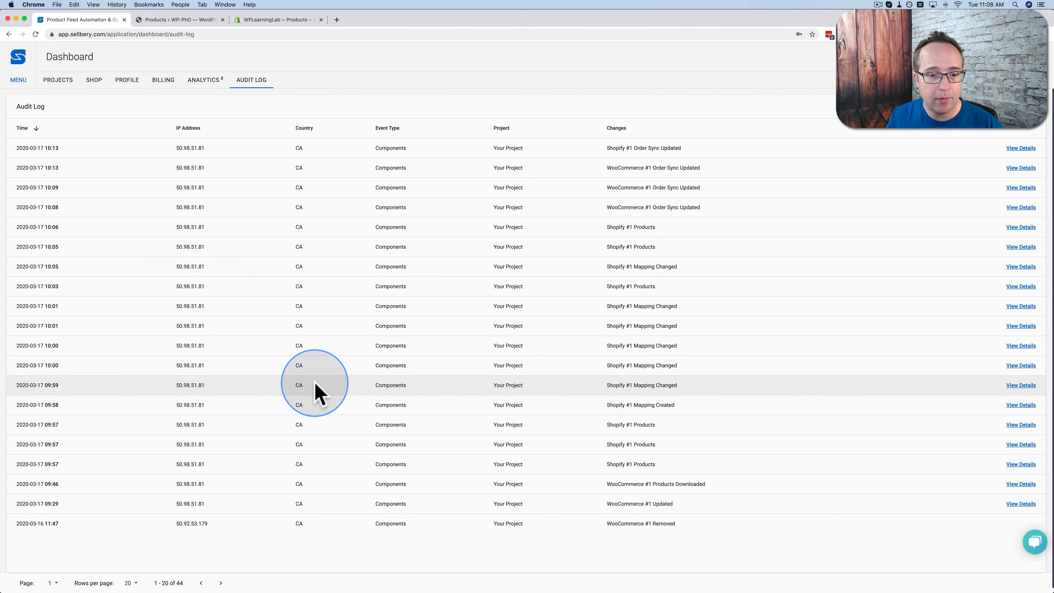
pyautogui.click(816, 57)
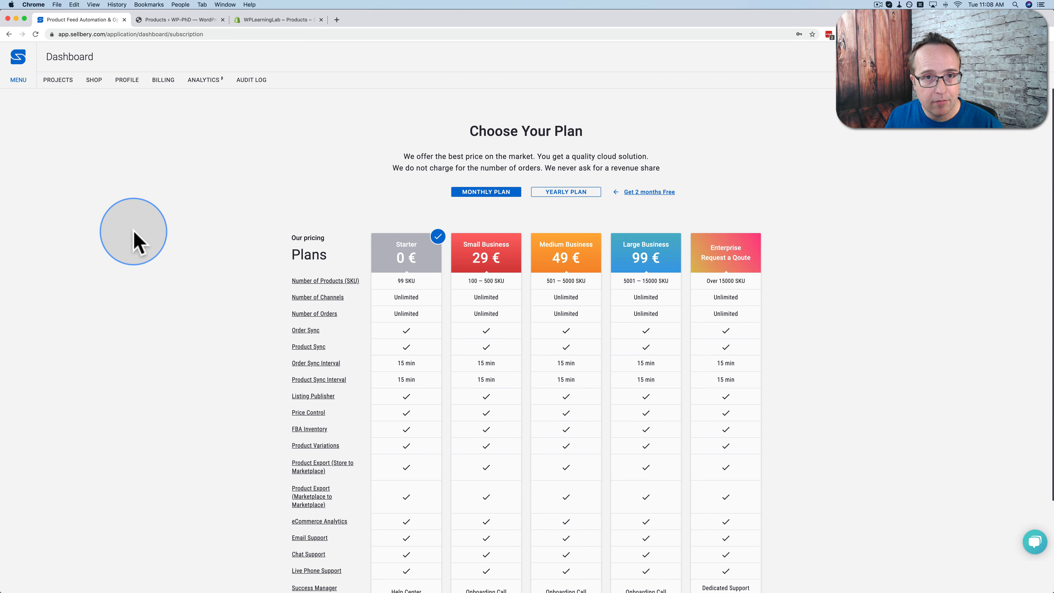
pyautogui.scroll(-5, 134, 232)
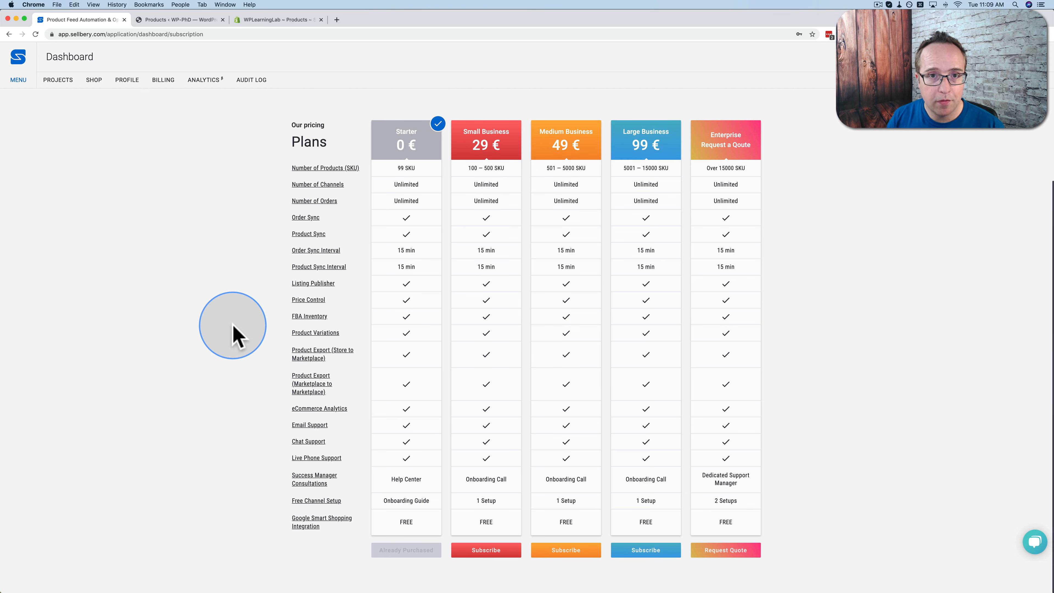
# - Open sellbery.com in a new browser tab and look through its list of available integrations
pyautogui.press('super+t')
pyautogui.write('sellbery.com')
pyautogui.press('Return')
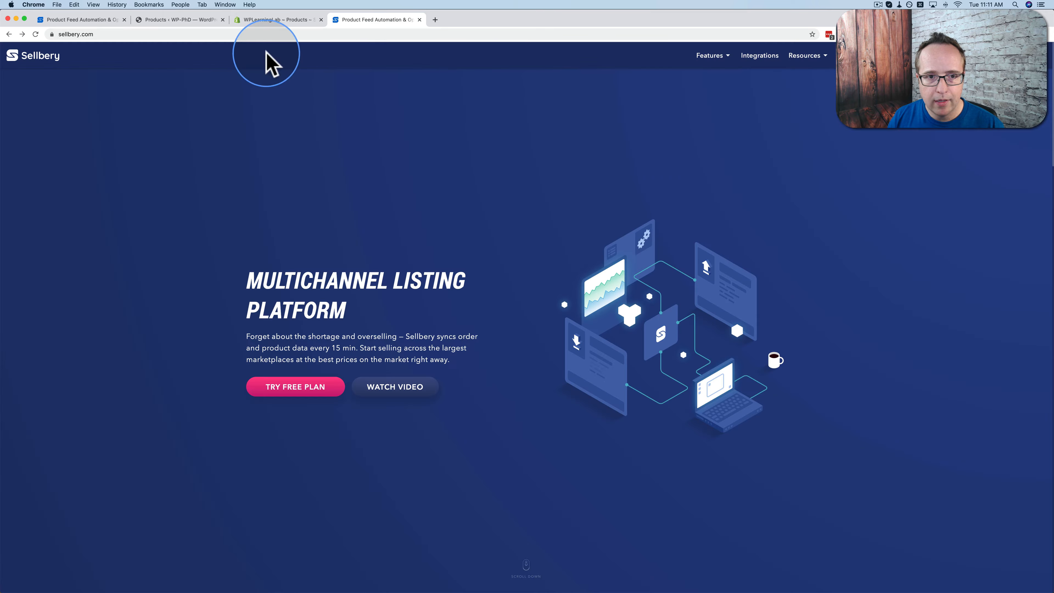
pyautogui.click(758, 62)
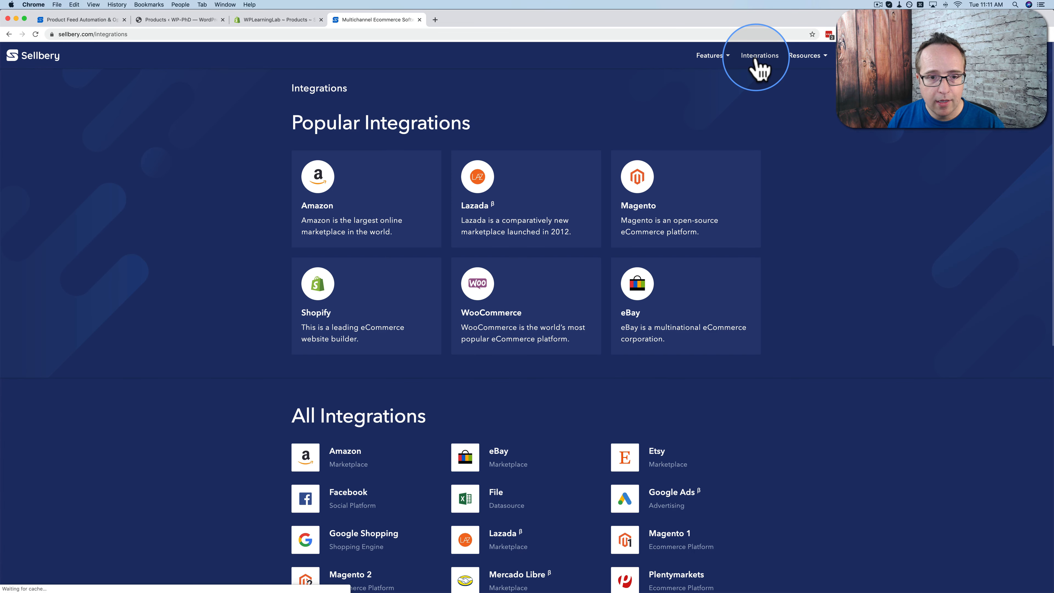
pyautogui.scroll(-5, 228, 175)
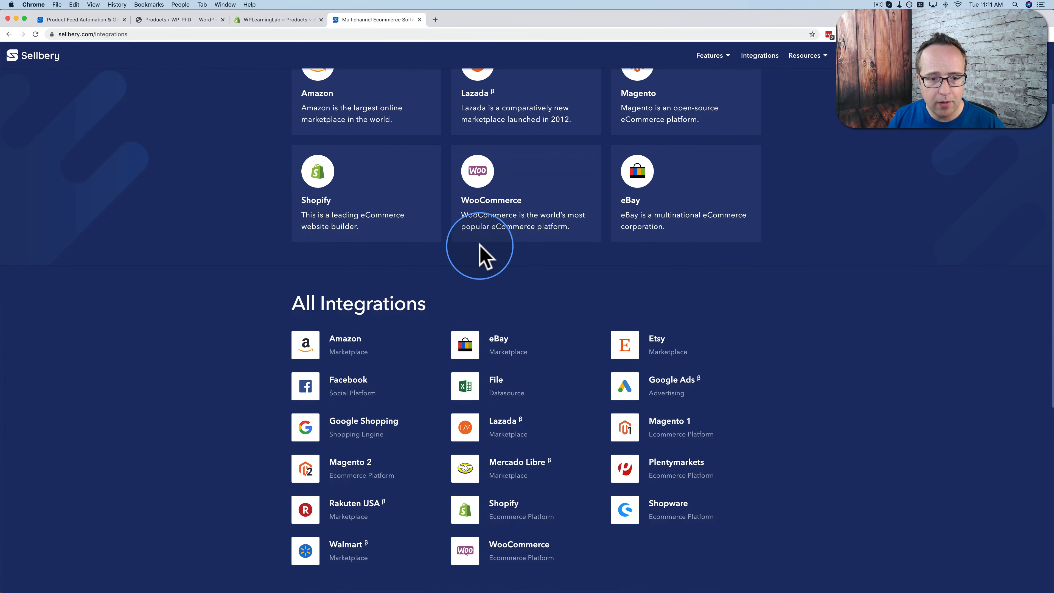